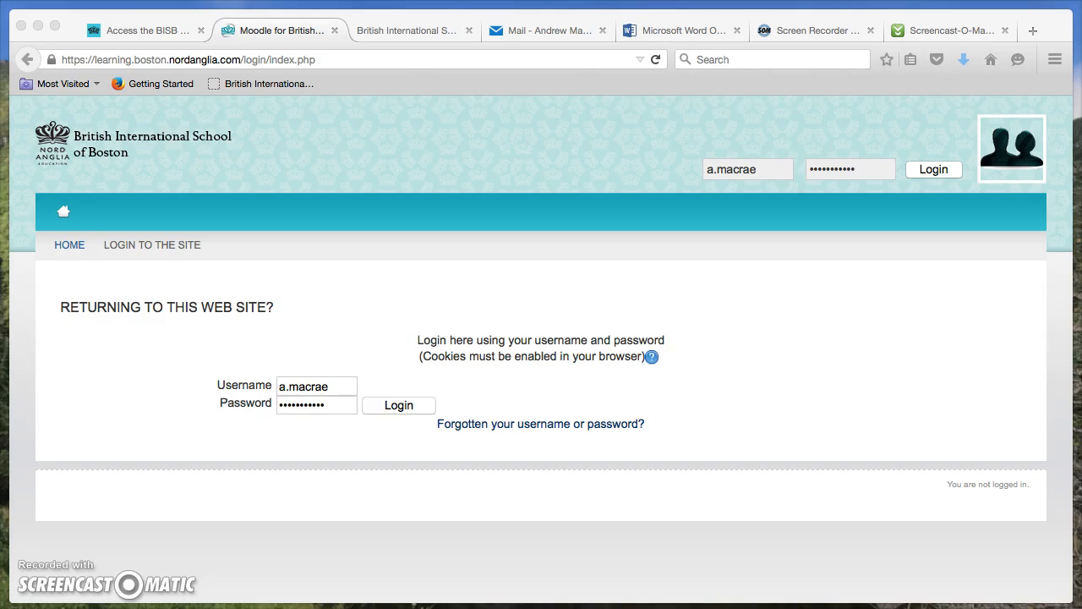
Step: Log in to the school's Moodle site with the prefilled credentials and view the front page
click(934, 172)
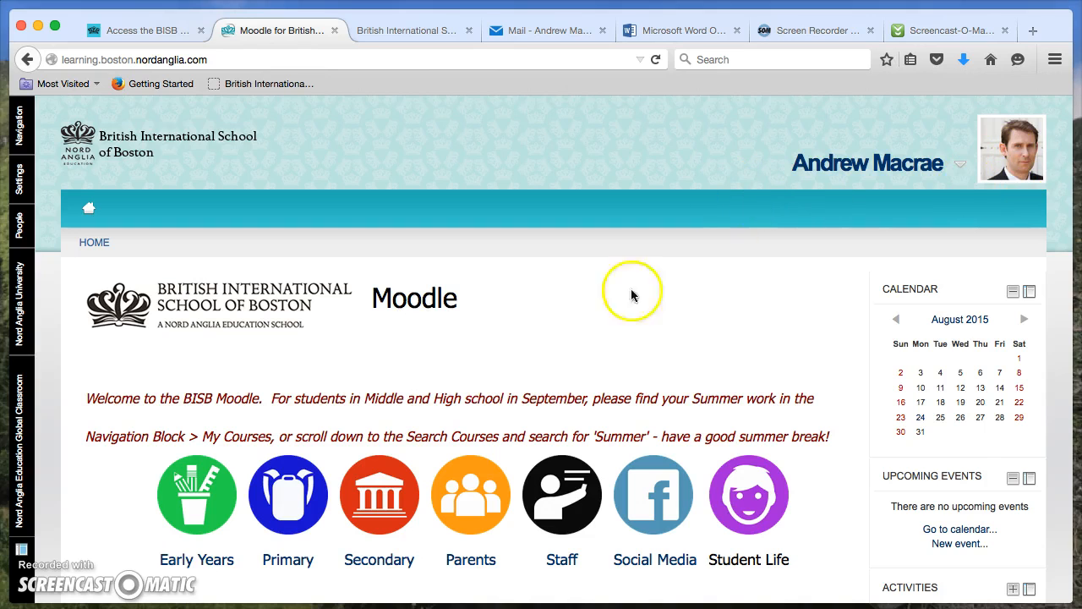
scroll(578, 331, down, 5)
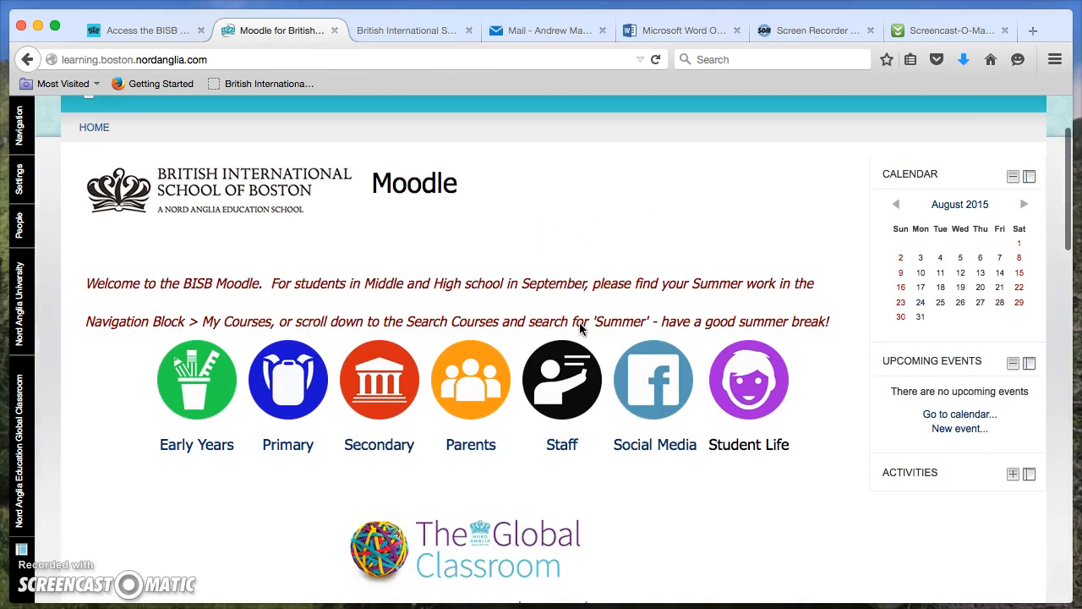
scroll(580, 325, up, 5)
click(496, 314)
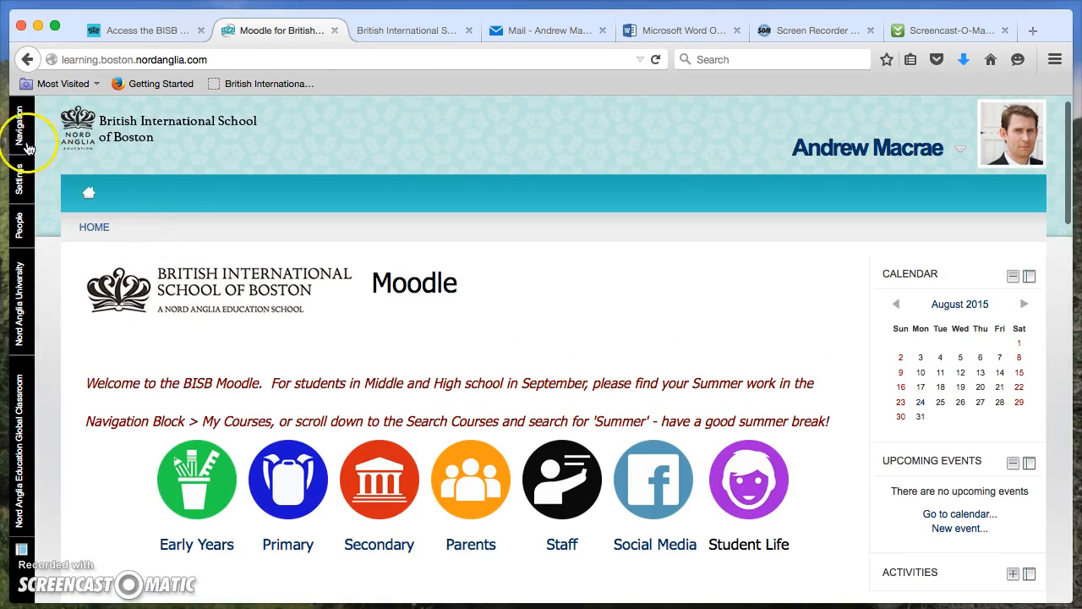
Step: Undock the Navigation block onto the front page and dock it back into the side bar
mouse_move(18, 186)
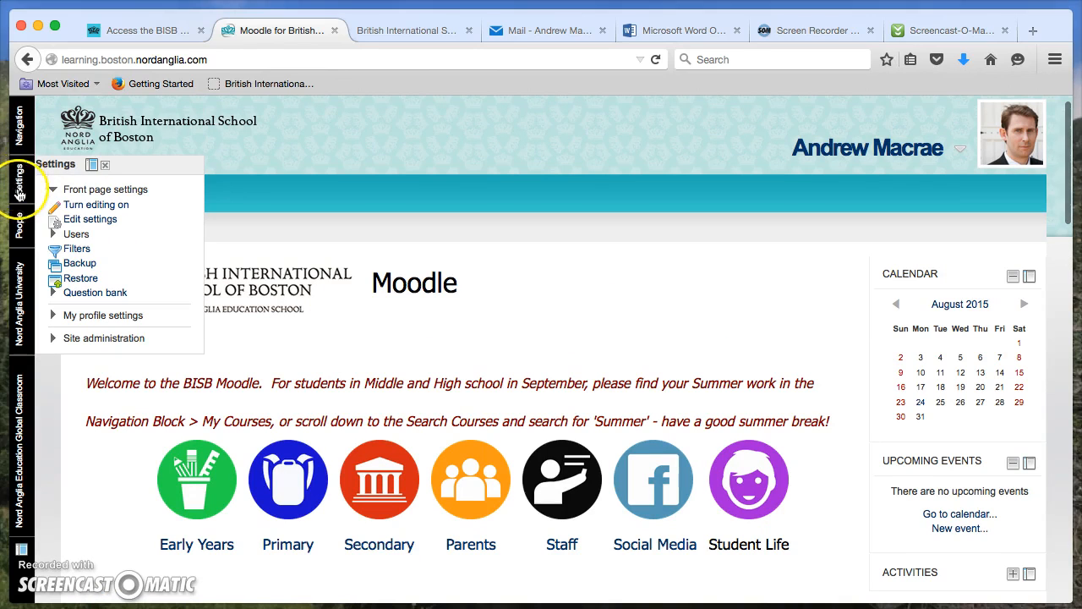
mouse_move(22, 139)
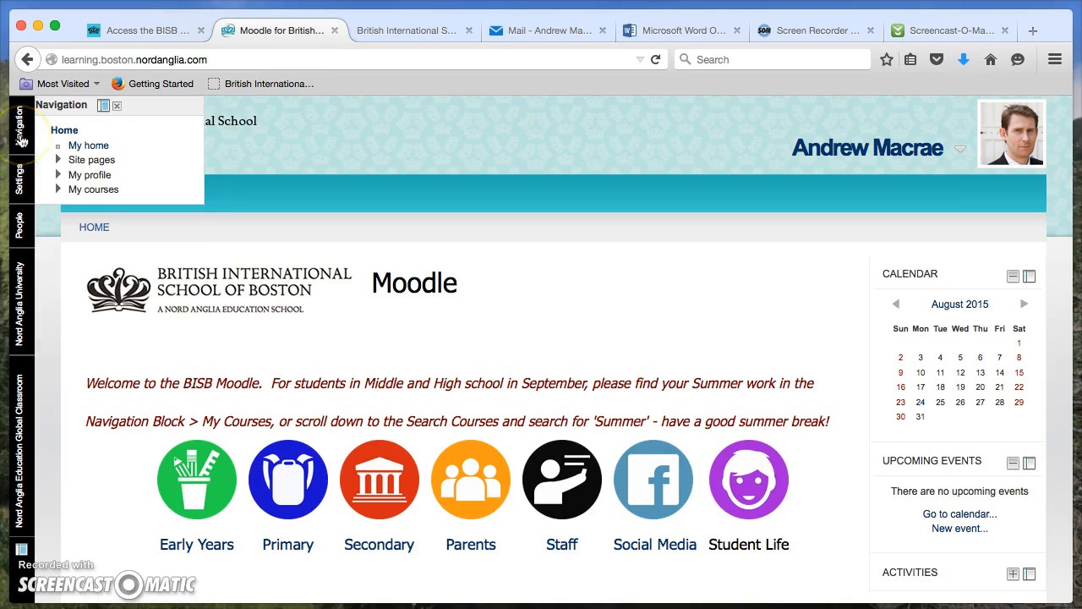
click(103, 105)
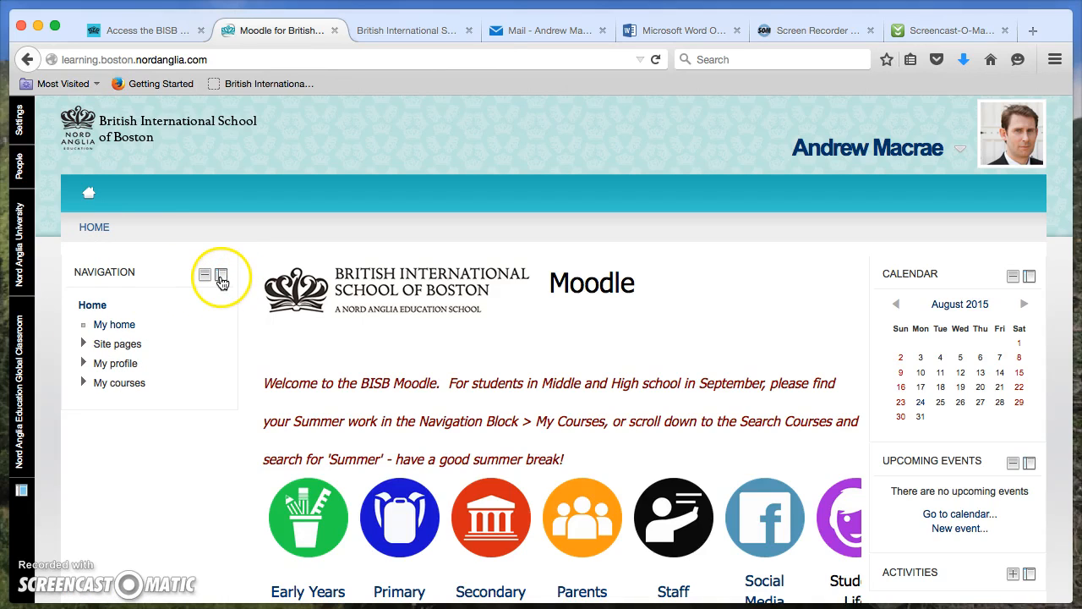
mouse_move(26, 180)
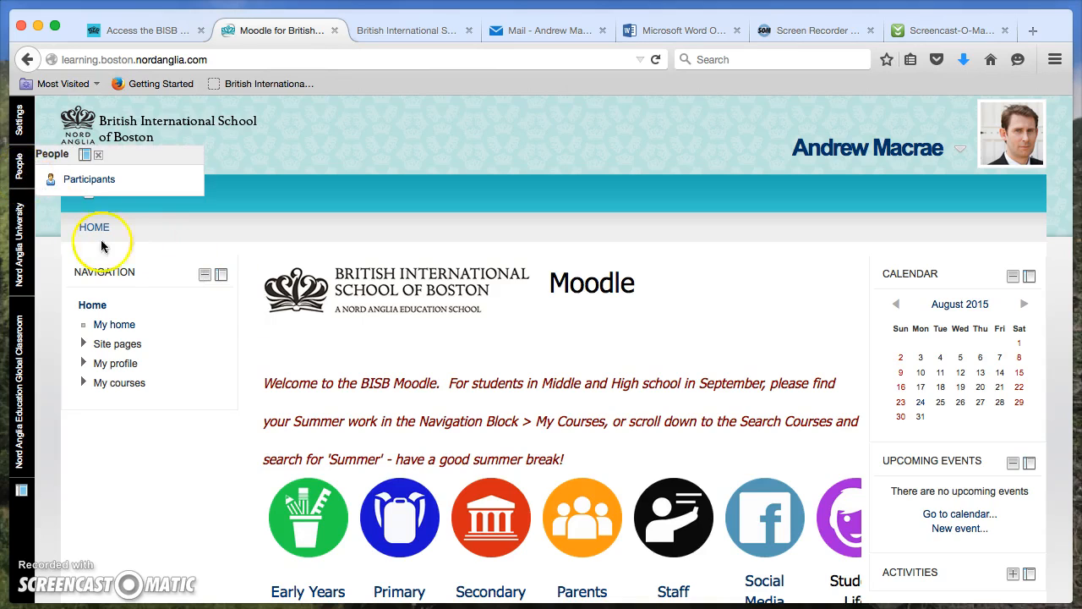
click(221, 277)
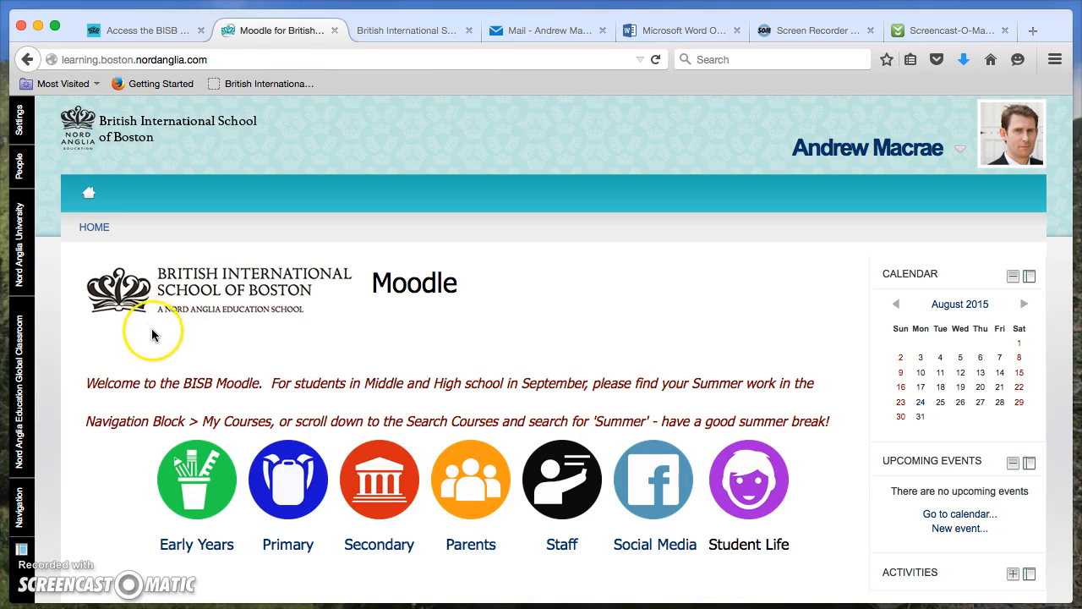
Step: Expand My courses in the Navigation block and open the teacher's own Training Area course
scroll(104, 290, down, 5)
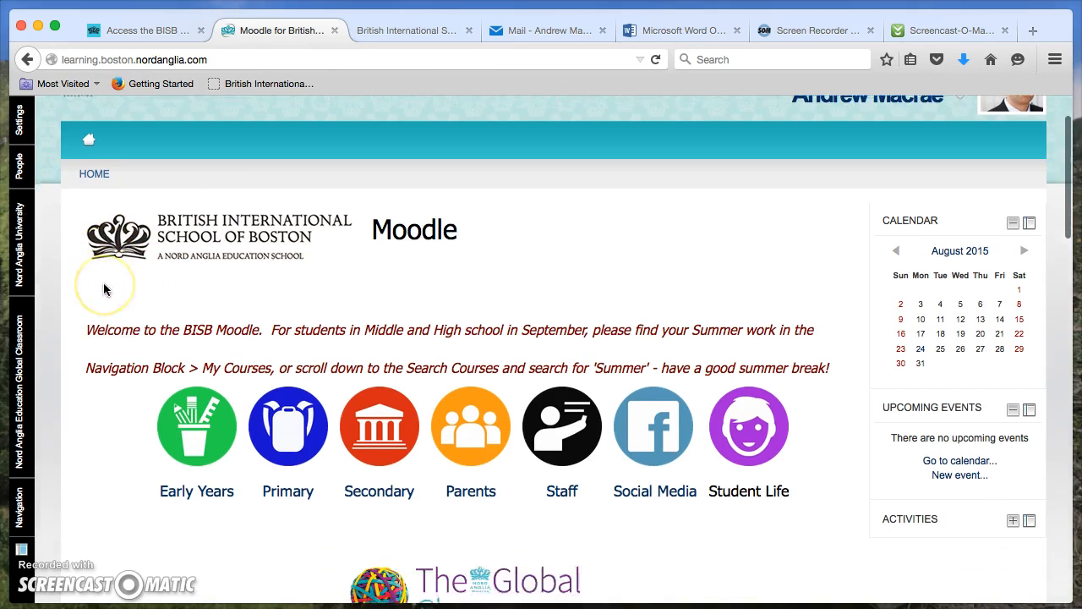
scroll(104, 287, down, 5)
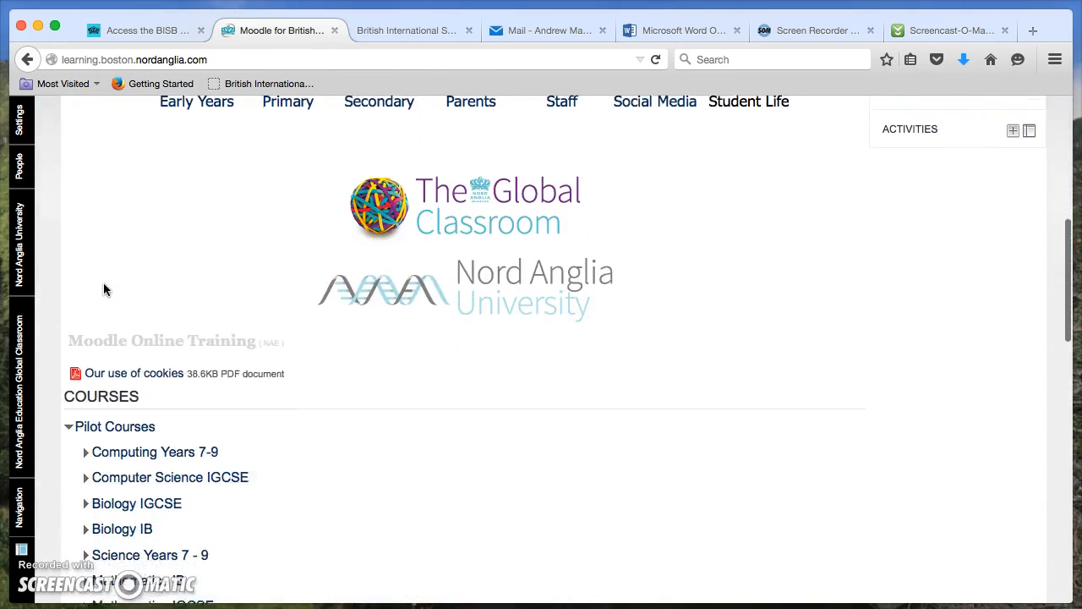
scroll(111, 287, down, 5)
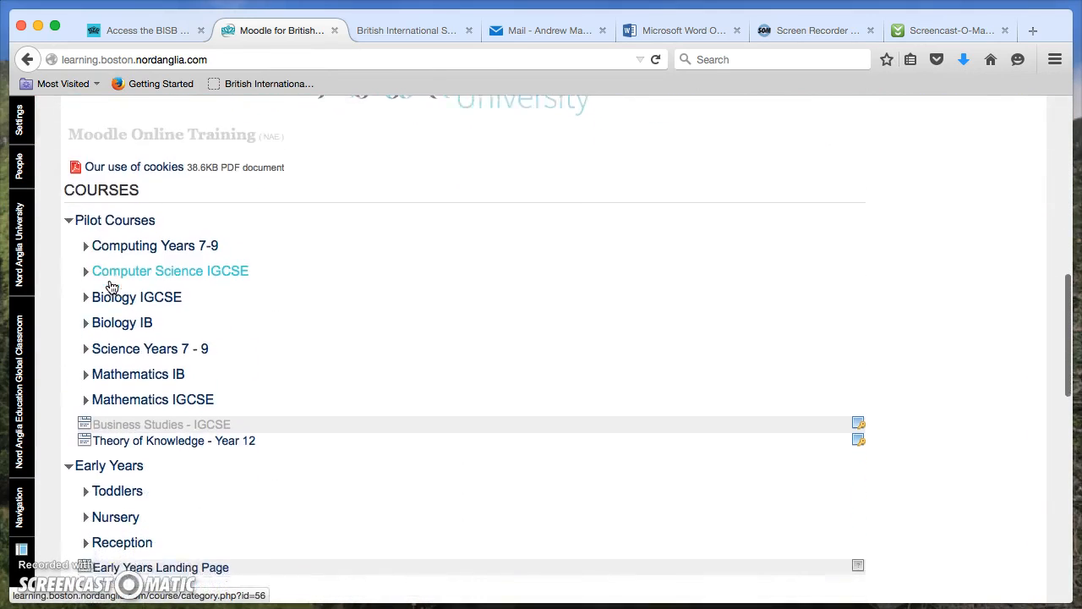
scroll(111, 286, up, 15)
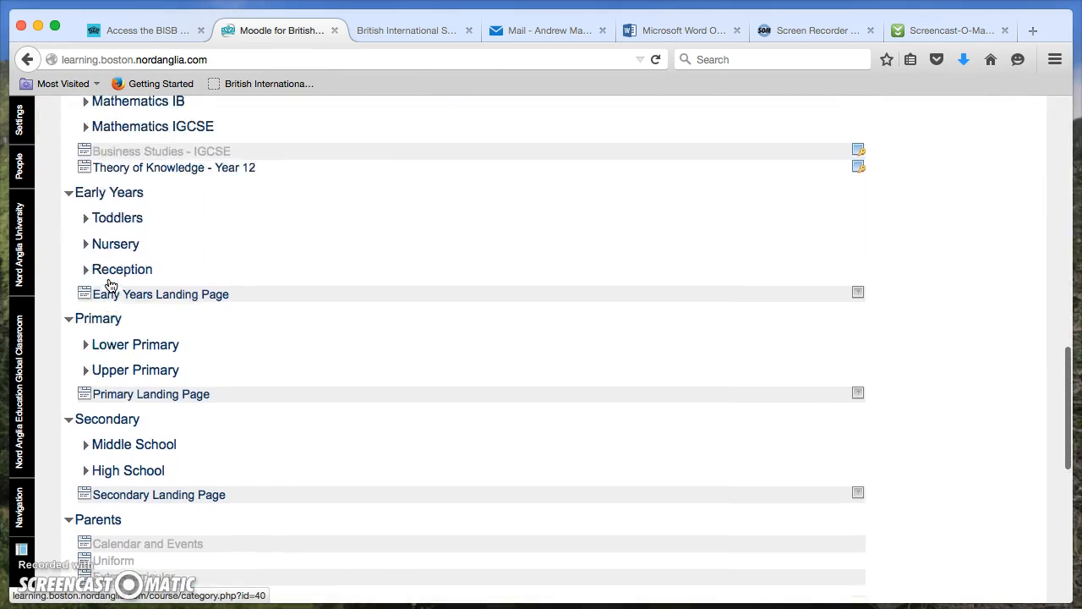
scroll(109, 284, up, 5)
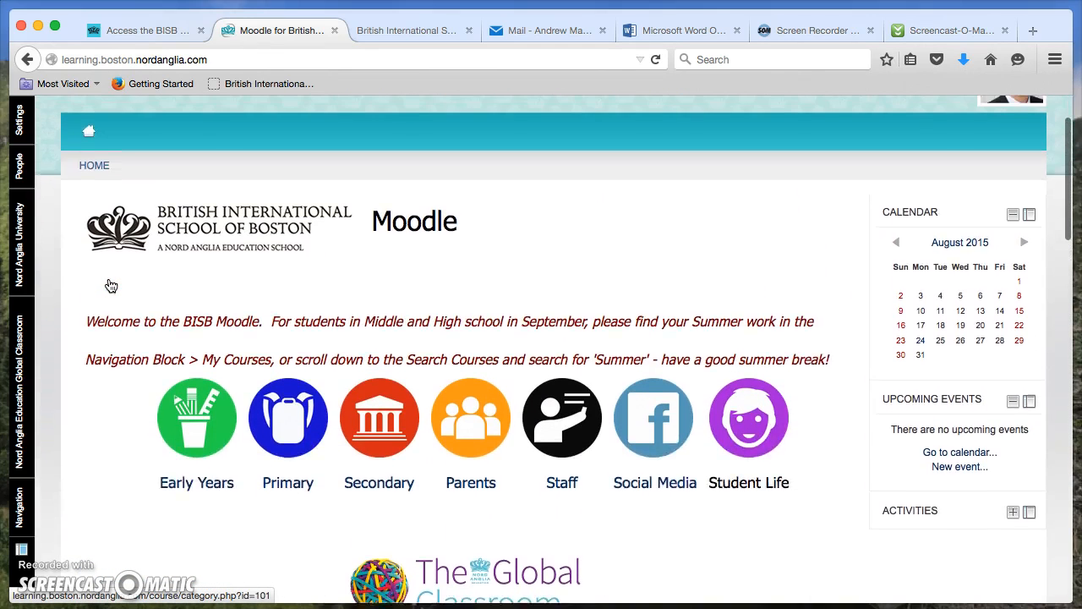
click(20, 143)
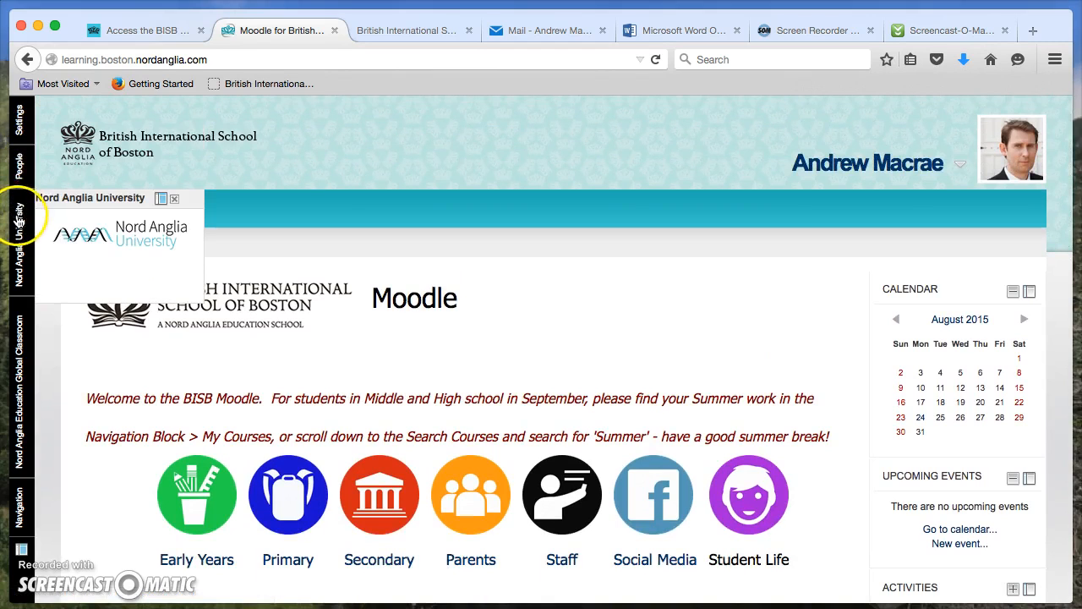
mouse_move(23, 508)
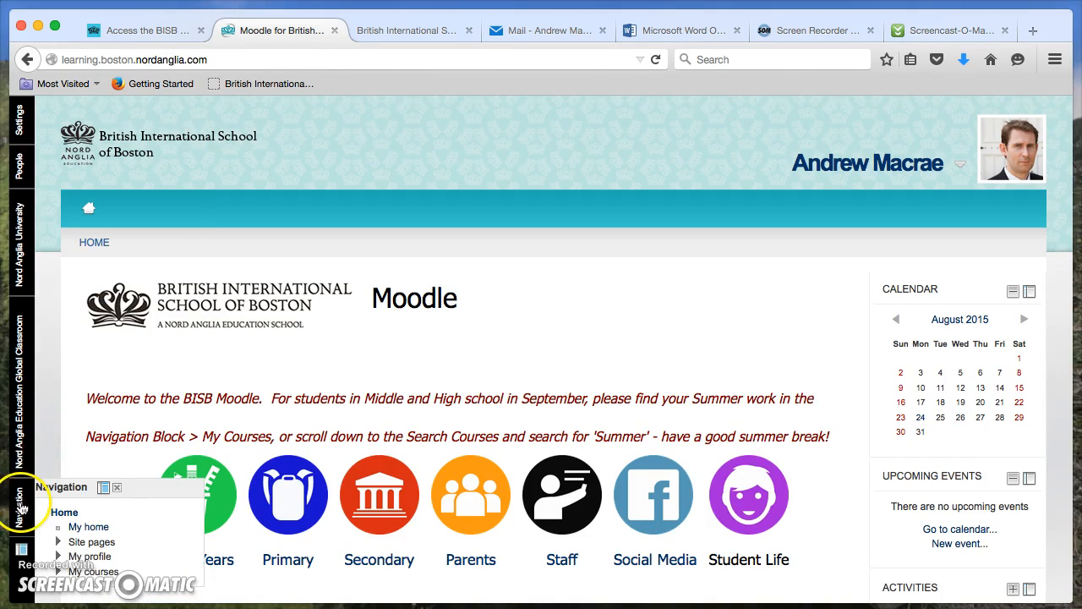
click(84, 572)
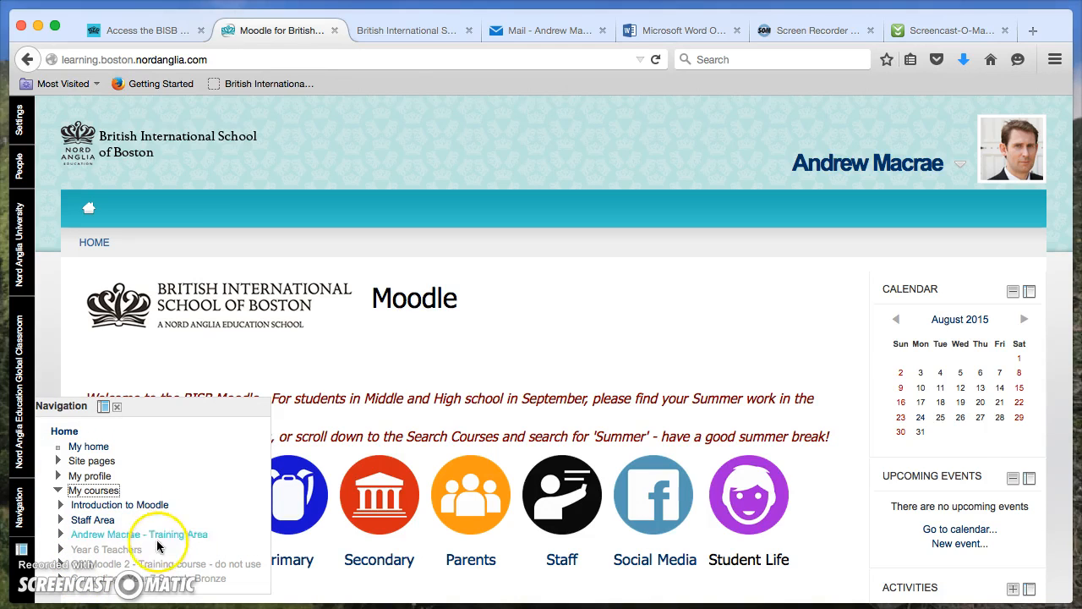
click(106, 536)
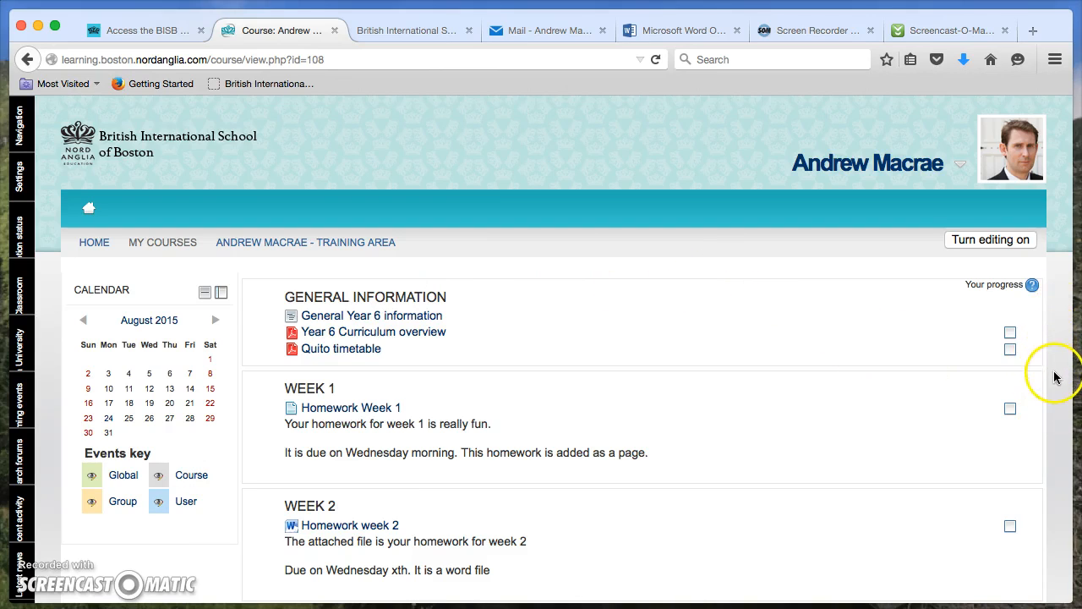
Step: Undock the Recent activity block onto the course page and dock it back into the side bar
mouse_move(25, 526)
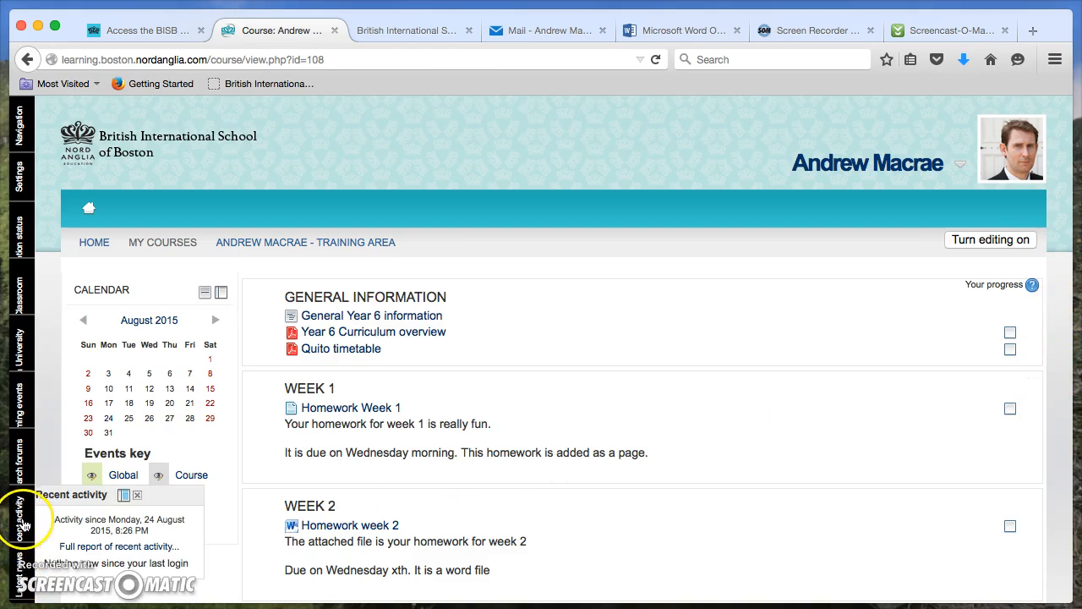
click(124, 495)
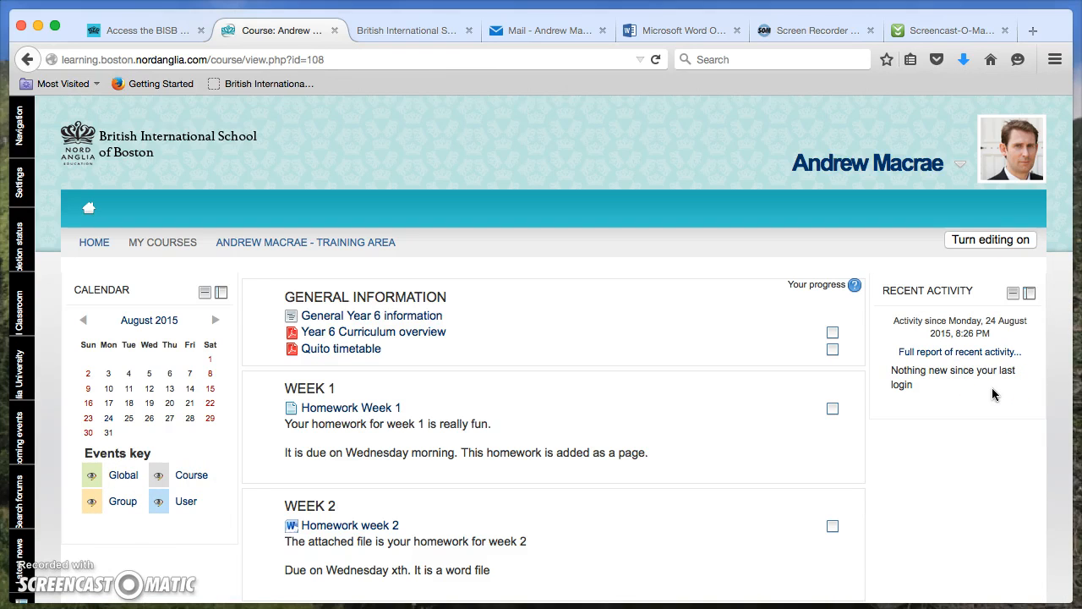
click(1028, 295)
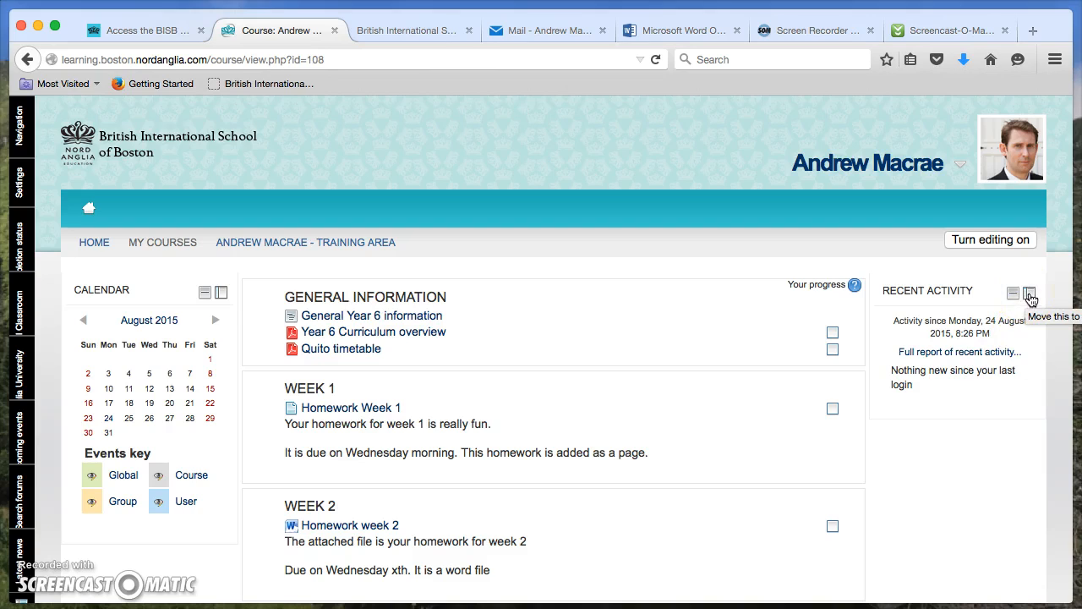
click(987, 240)
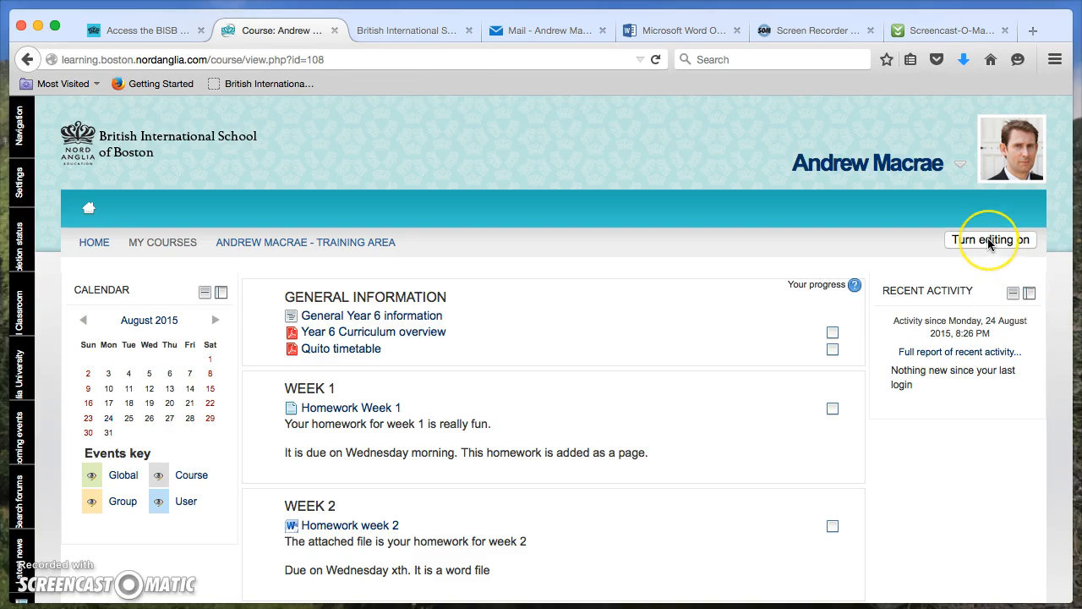
click(1029, 295)
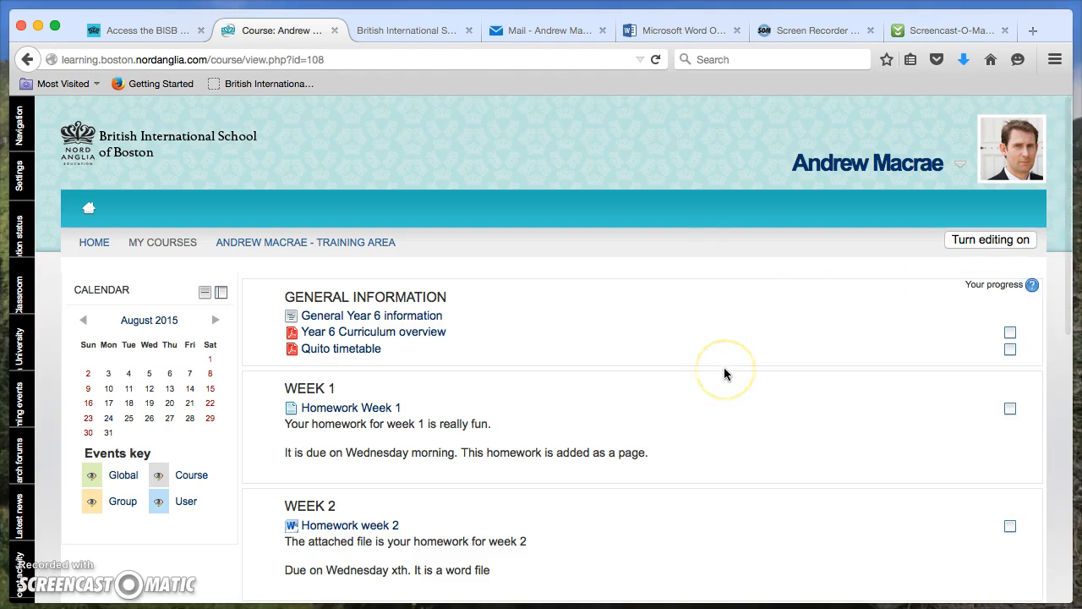
Step: Examine the course page's layout from the General Information section through the weekly homework sections to Week 6
scroll(723, 374, down, 5)
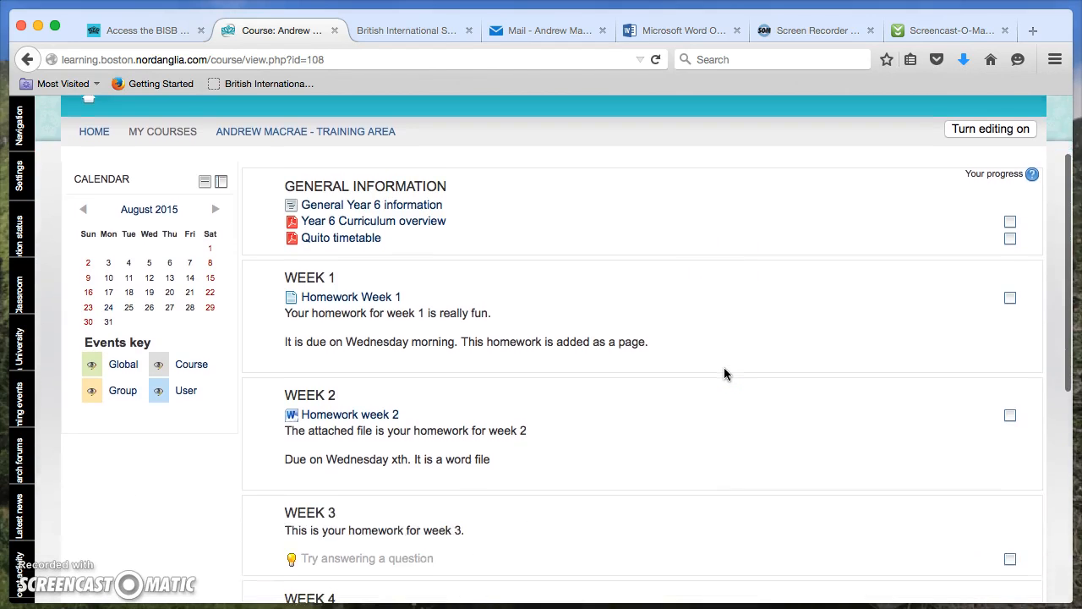
scroll(724, 373, down, 2)
click(707, 341)
scroll(706, 344, up, 5)
scroll(706, 345, up, 2)
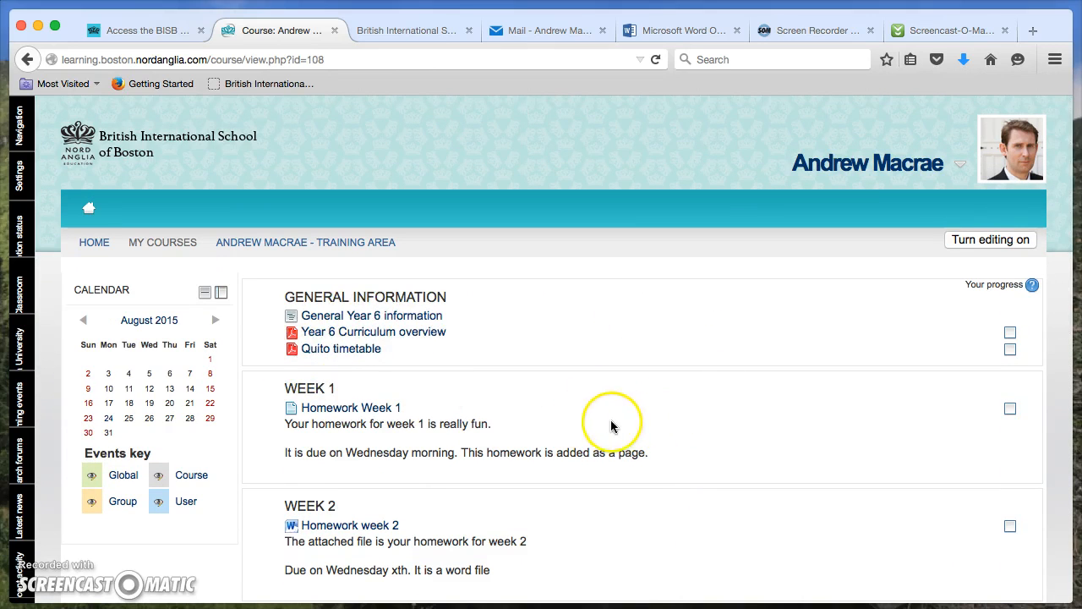
scroll(609, 427, down, 3)
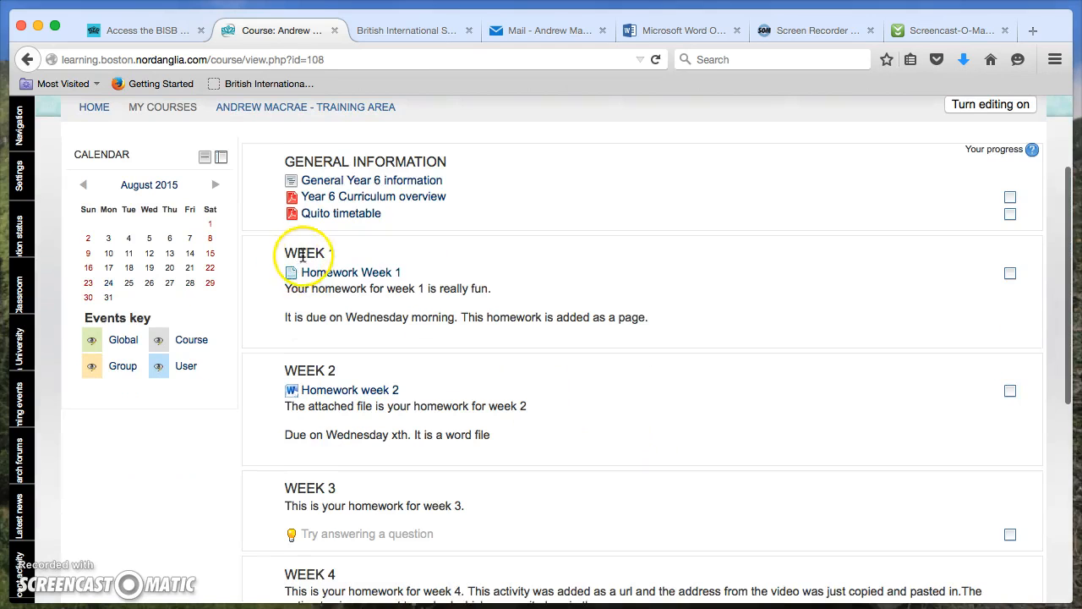
scroll(440, 363, down, 8)
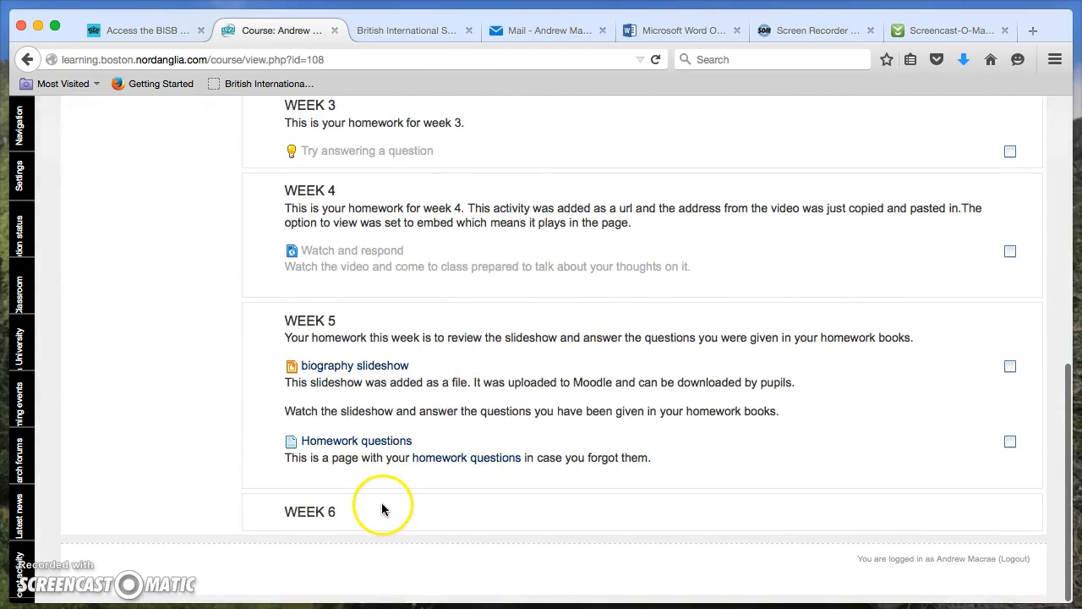
scroll(457, 317, up, 10)
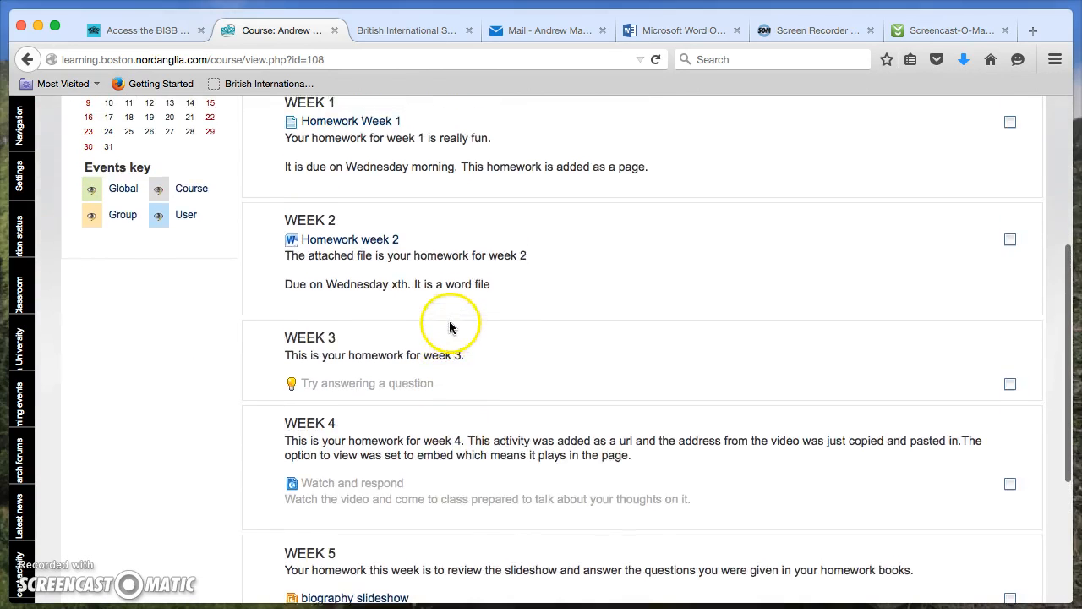
scroll(448, 326, down, 2)
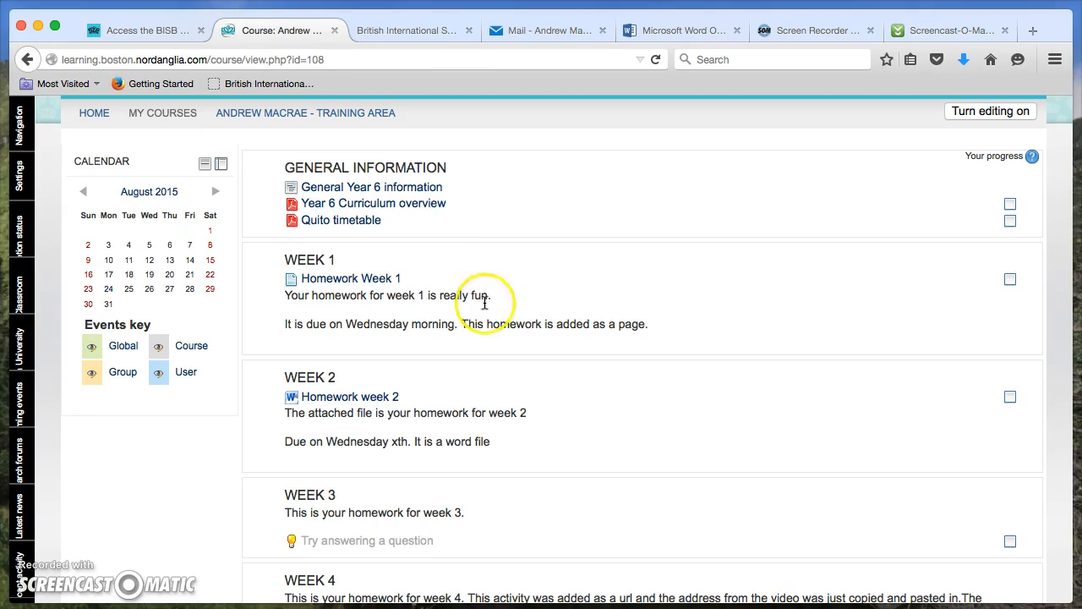
scroll(595, 388, down, 4)
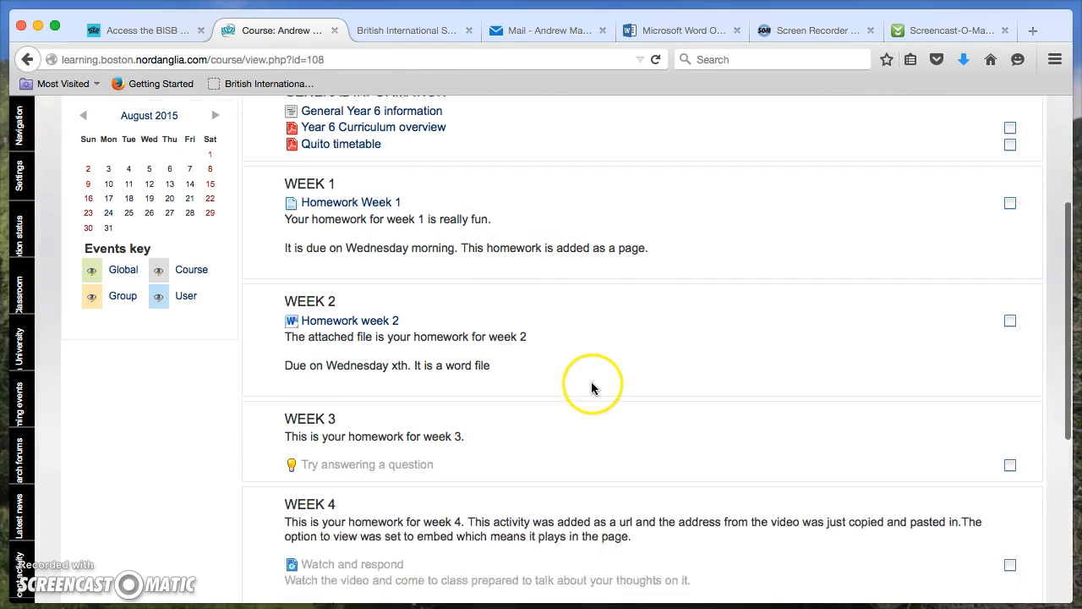
scroll(590, 388, down, 2)
scroll(587, 382, up, 6)
scroll(585, 372, up, 2)
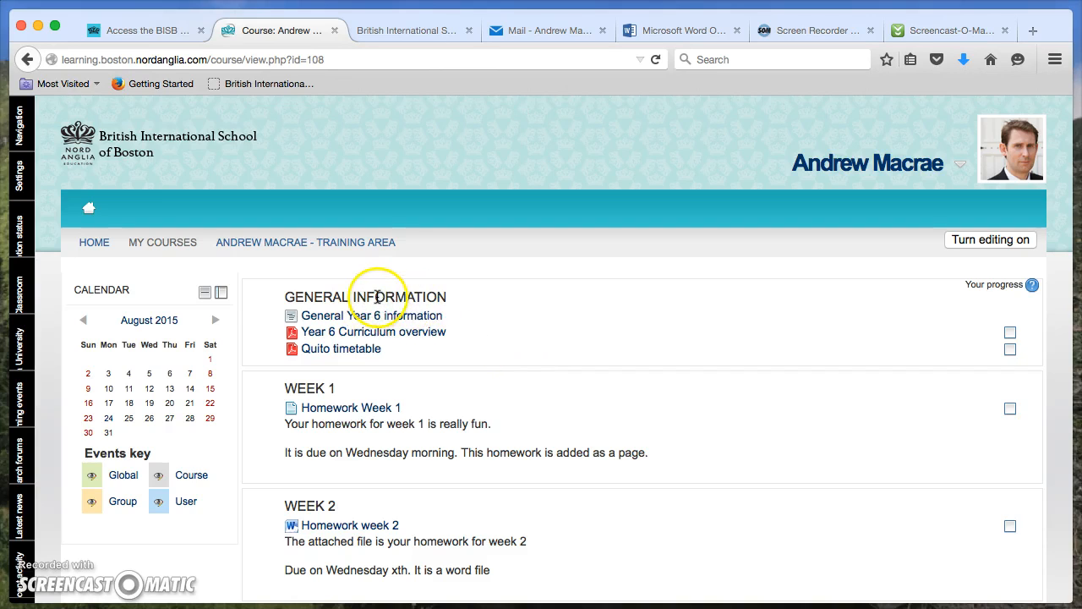
Step: View the Quito timetable PDF from the General Information section and return to the course page
click(327, 356)
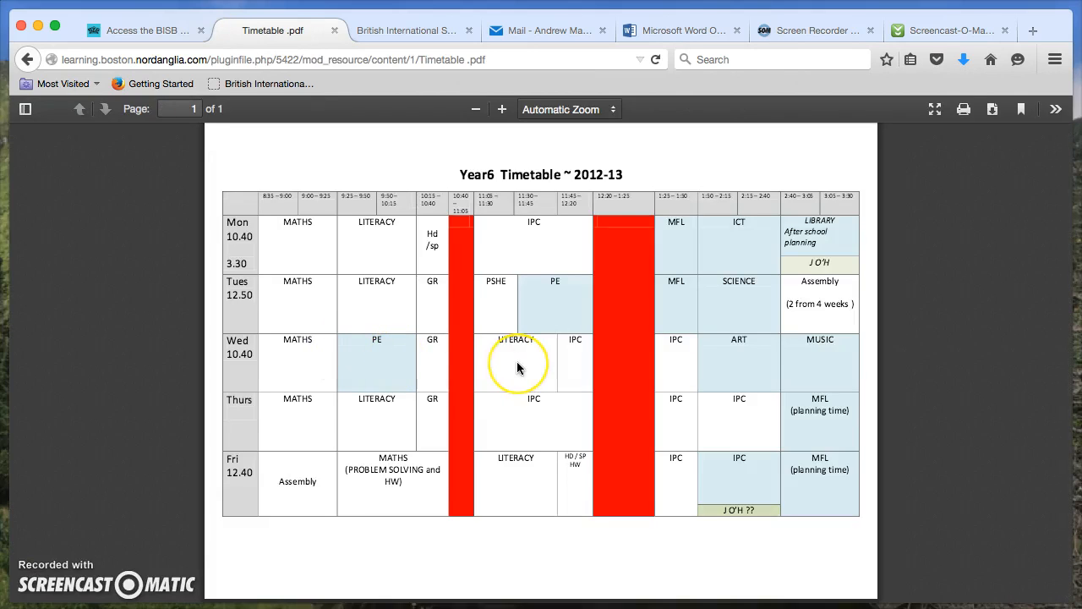
scroll(517, 361, up, 1)
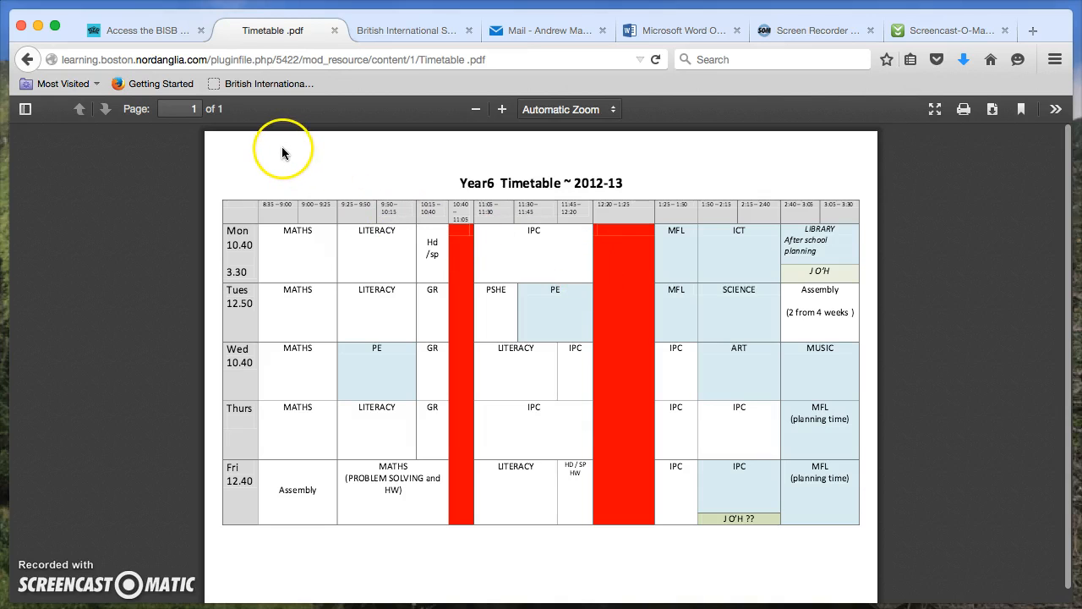
click(28, 59)
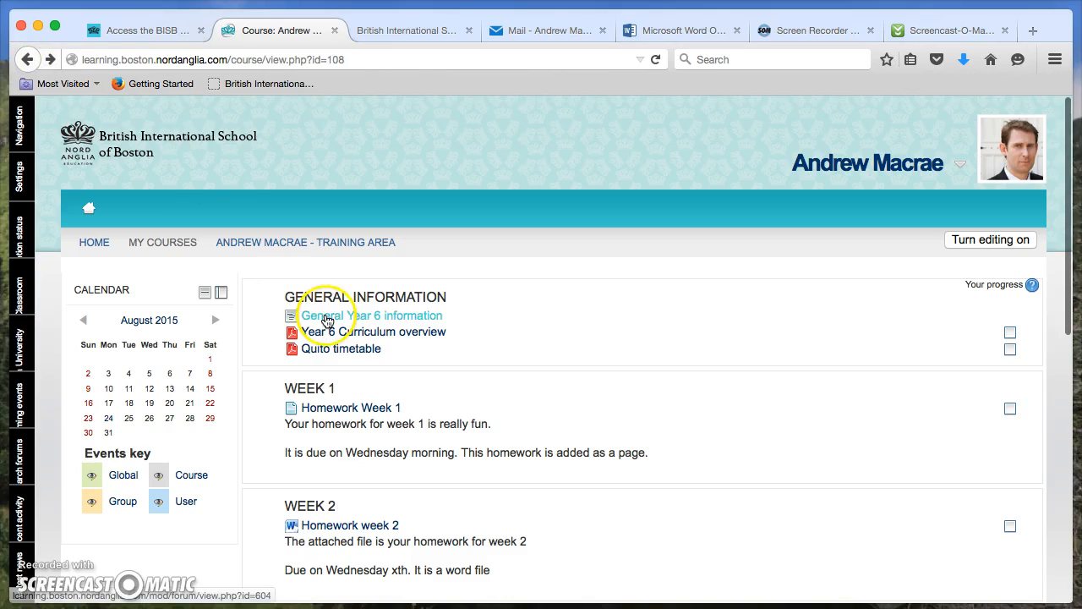
Step: Open the Year 6 Curriculum overview PDF from General Information and read through its contents
click(368, 333)
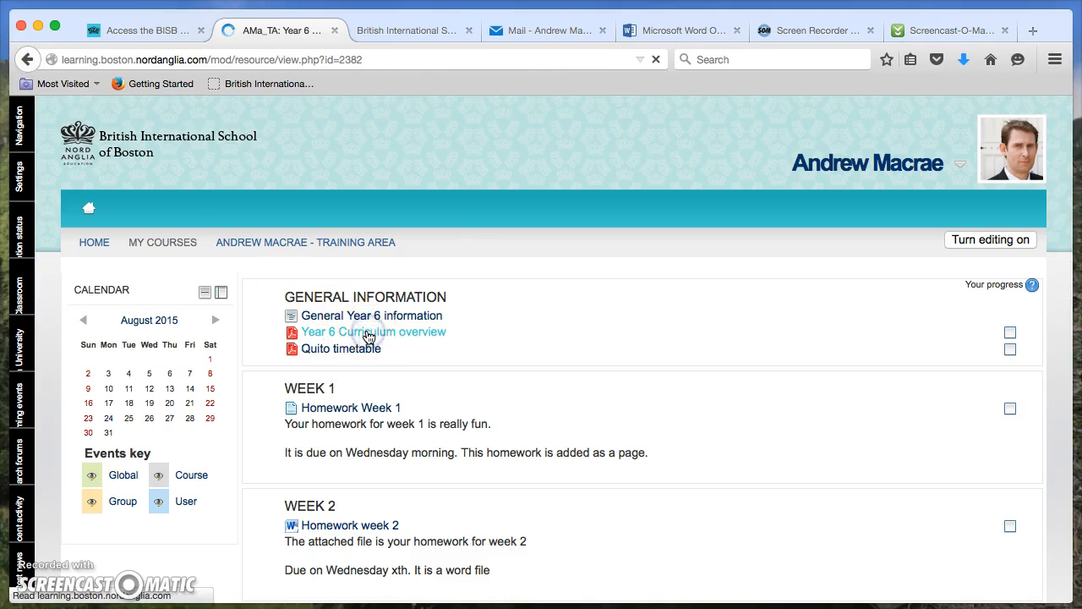
scroll(368, 340, down, 3)
scroll(367, 340, up, 3)
scroll(368, 340, down, 5)
scroll(367, 340, down, 10)
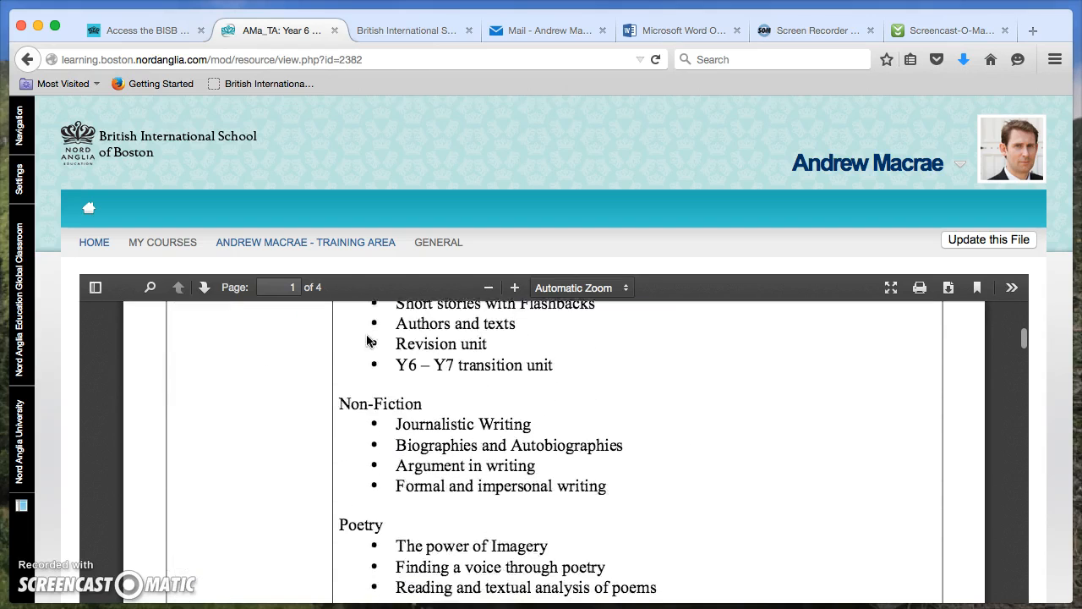
Step: Review the Literacy and Maths coverage in the curriculum overview and return to the Training Area course page
scroll(368, 340, up, 10)
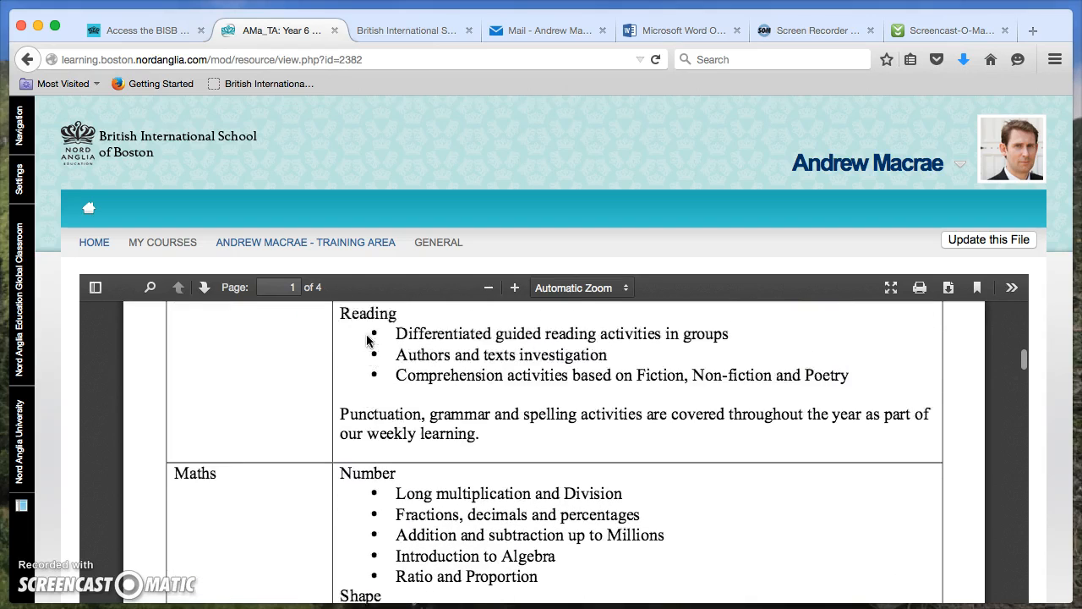
click(518, 341)
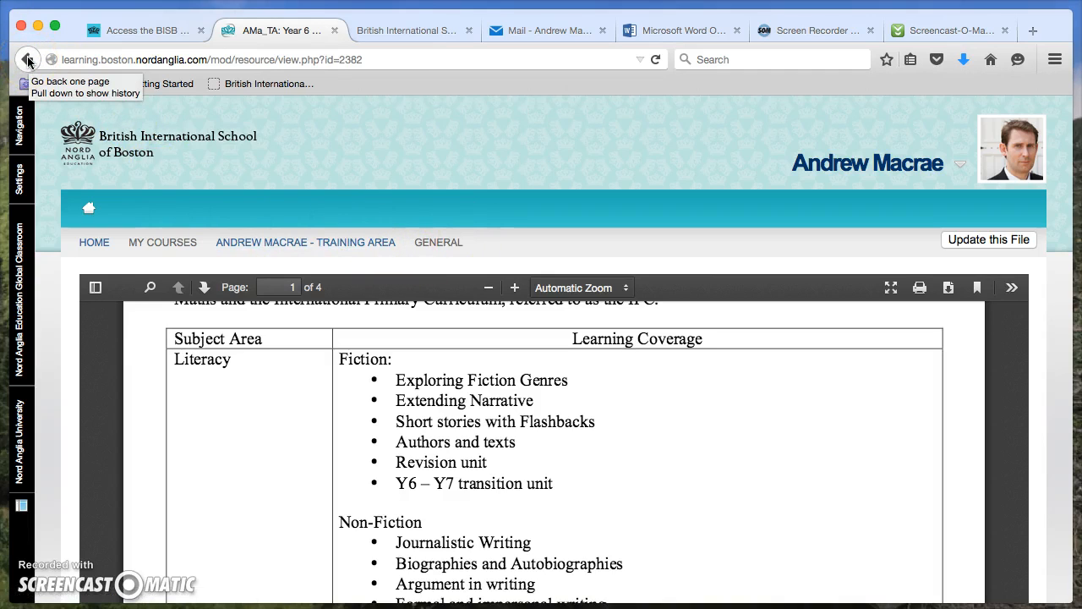
click(334, 246)
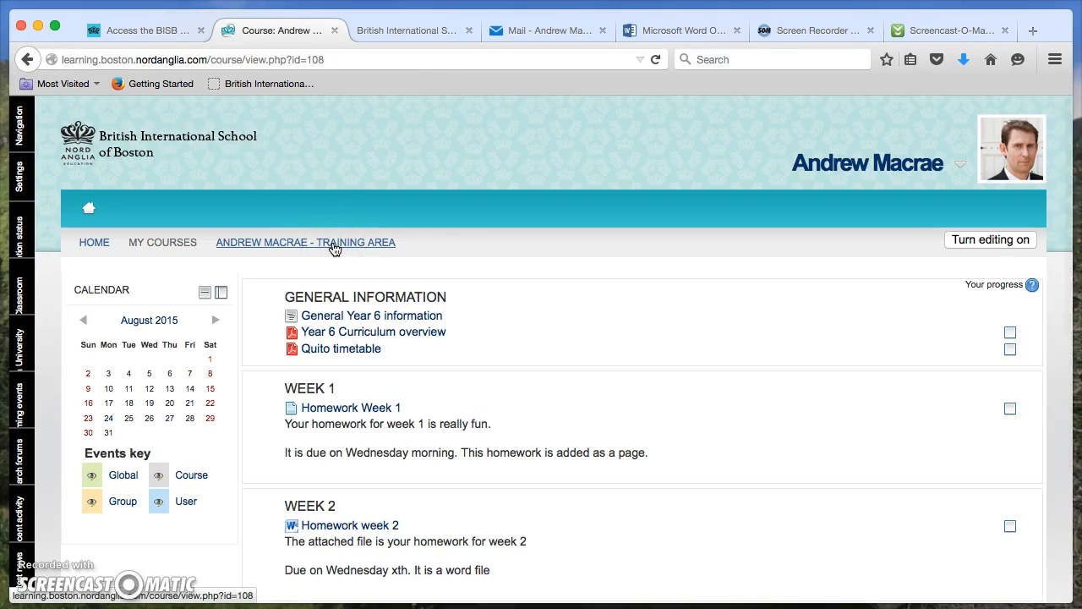
Step: View the "Looking for help?" discussion in the General Year 6 information forum and return to the course page
scroll(478, 311, down, 2)
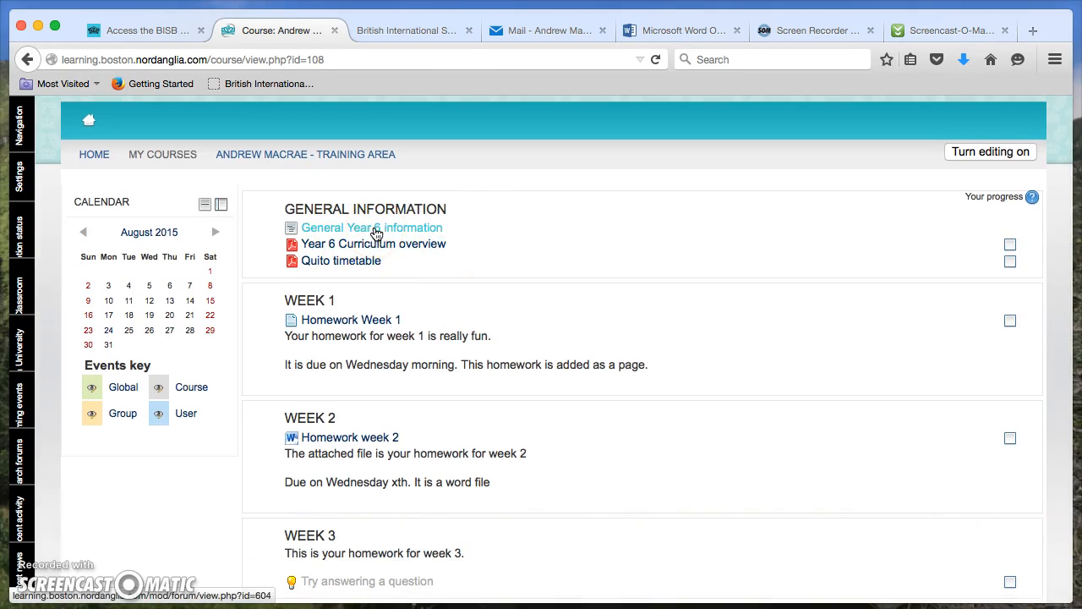
click(376, 230)
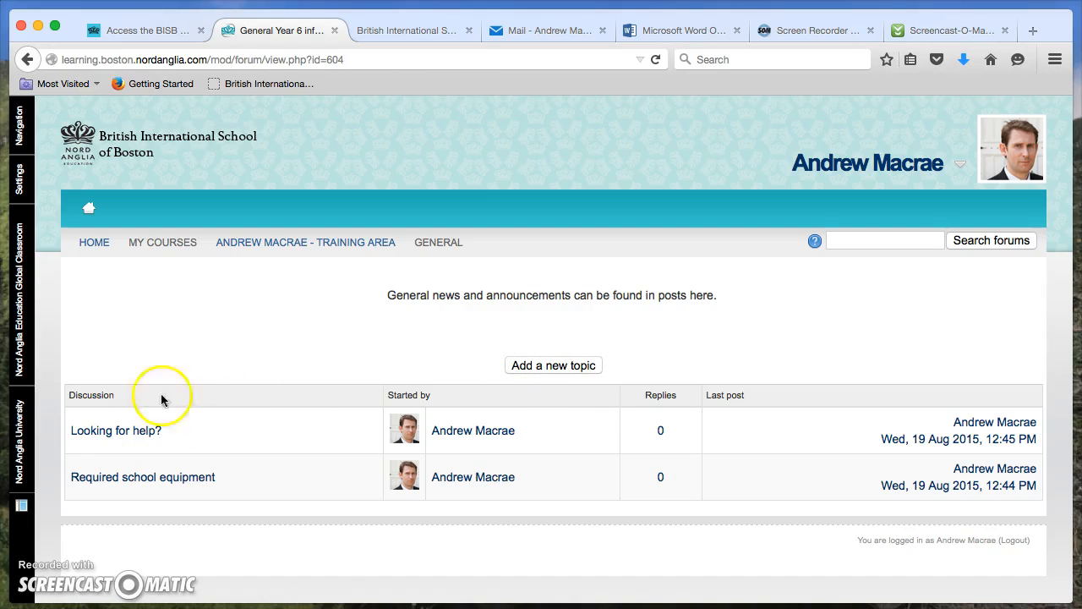
click(142, 434)
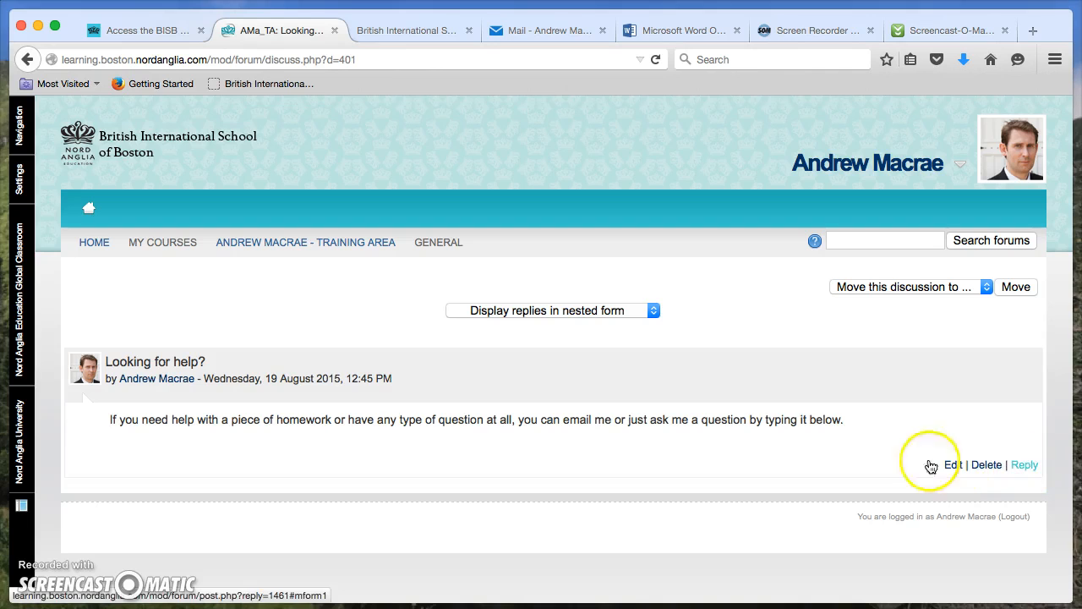
click(335, 251)
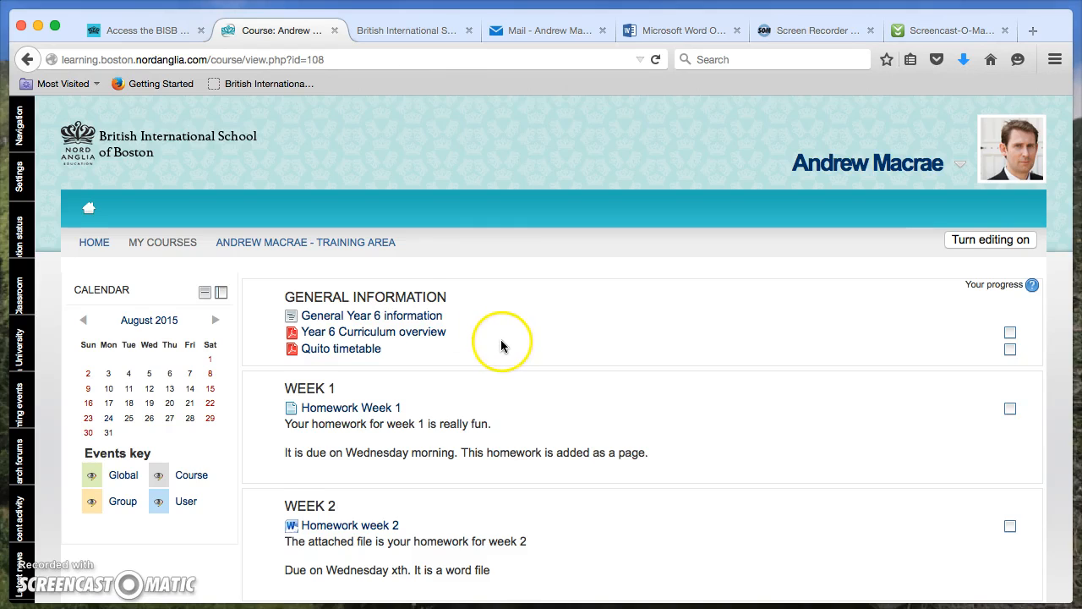
Step: Look over the weekly homework sections and view the Homework Week 1 page
scroll(500, 347, down, 3)
scroll(262, 300, down, 3)
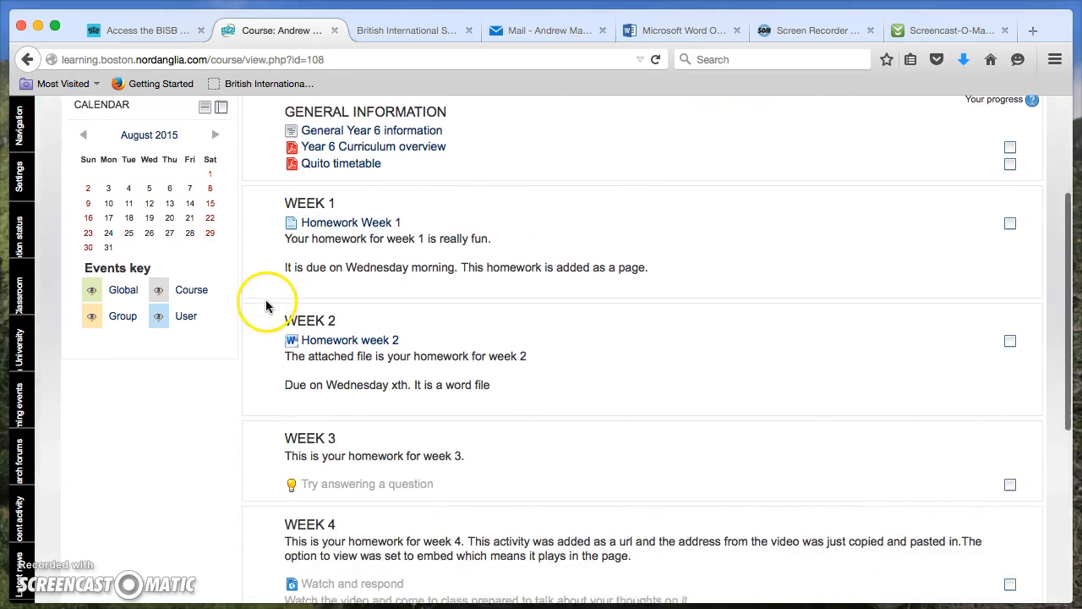
scroll(262, 242, down, 3)
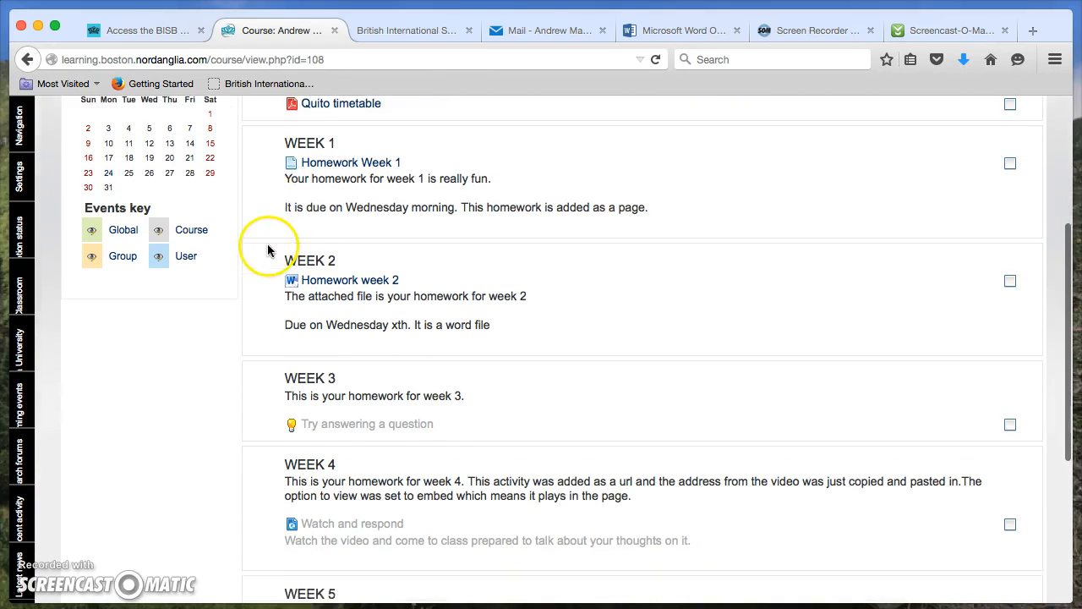
scroll(270, 249, down, 5)
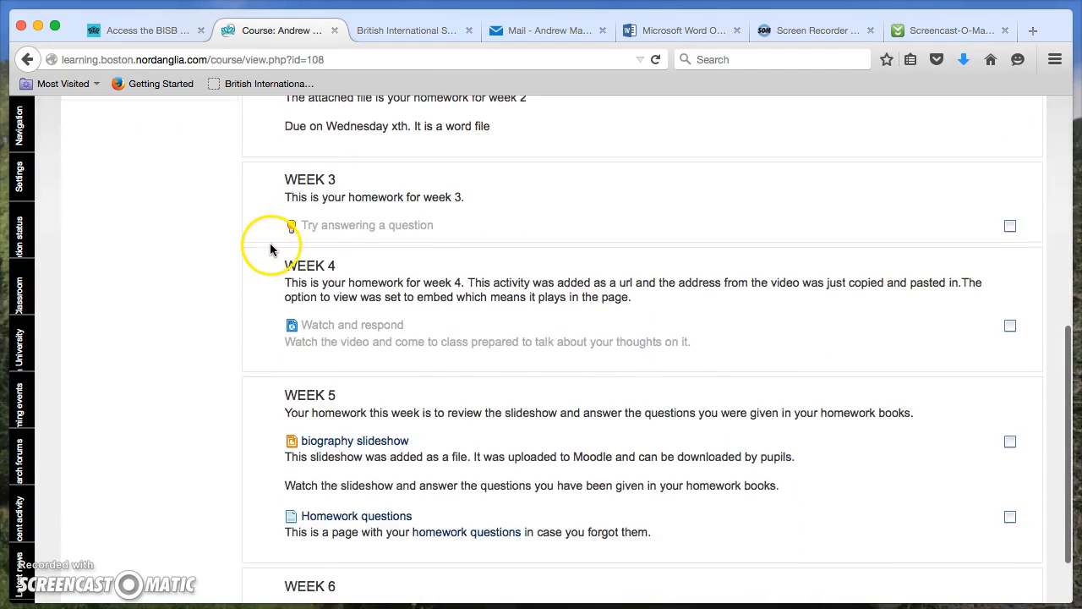
scroll(269, 233, up, 15)
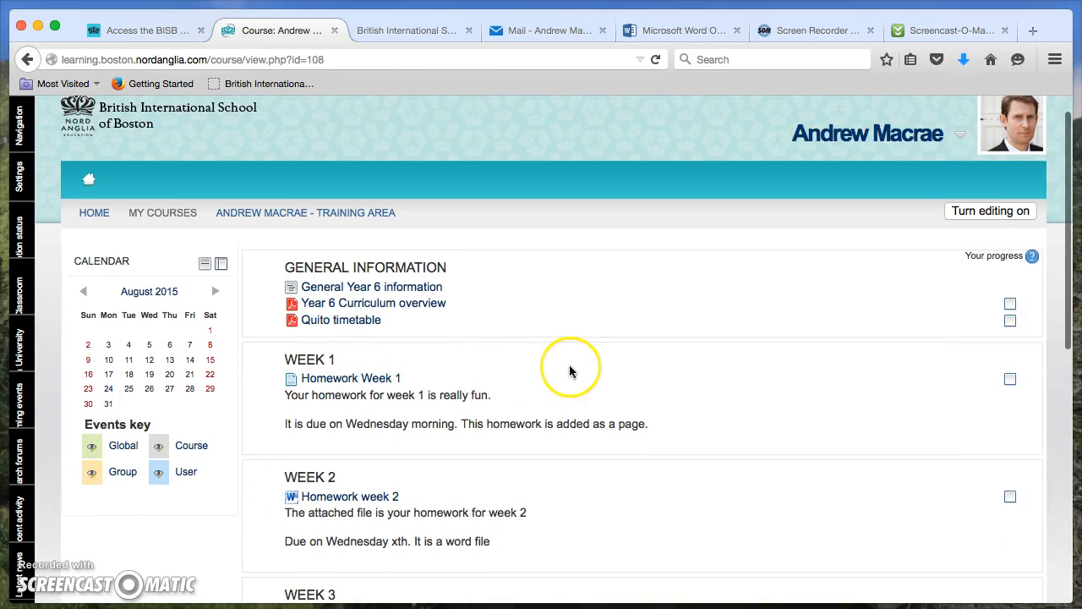
scroll(562, 370, down, 3)
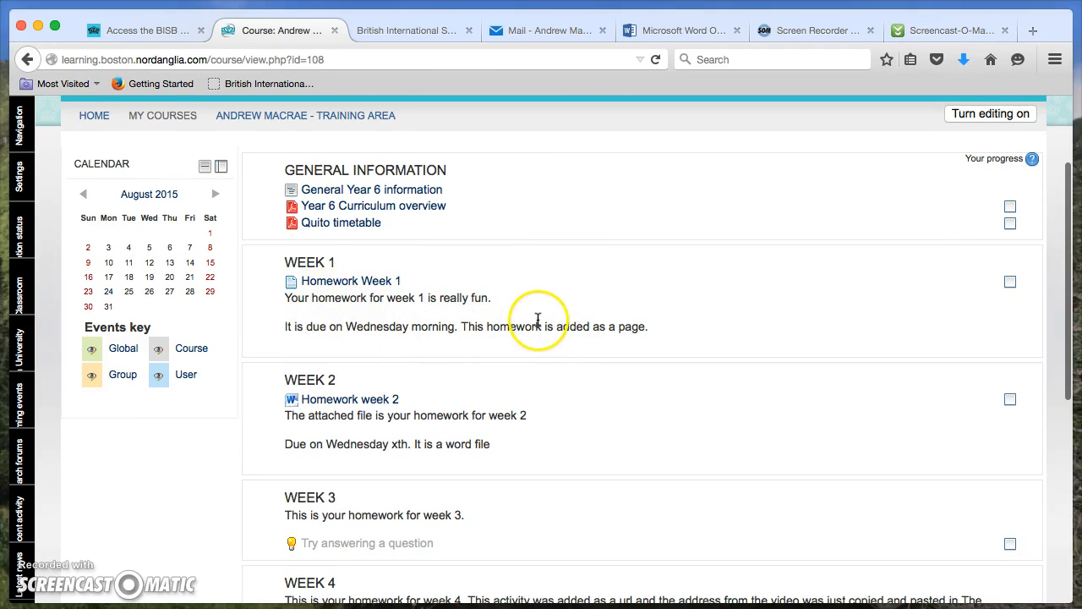
click(364, 284)
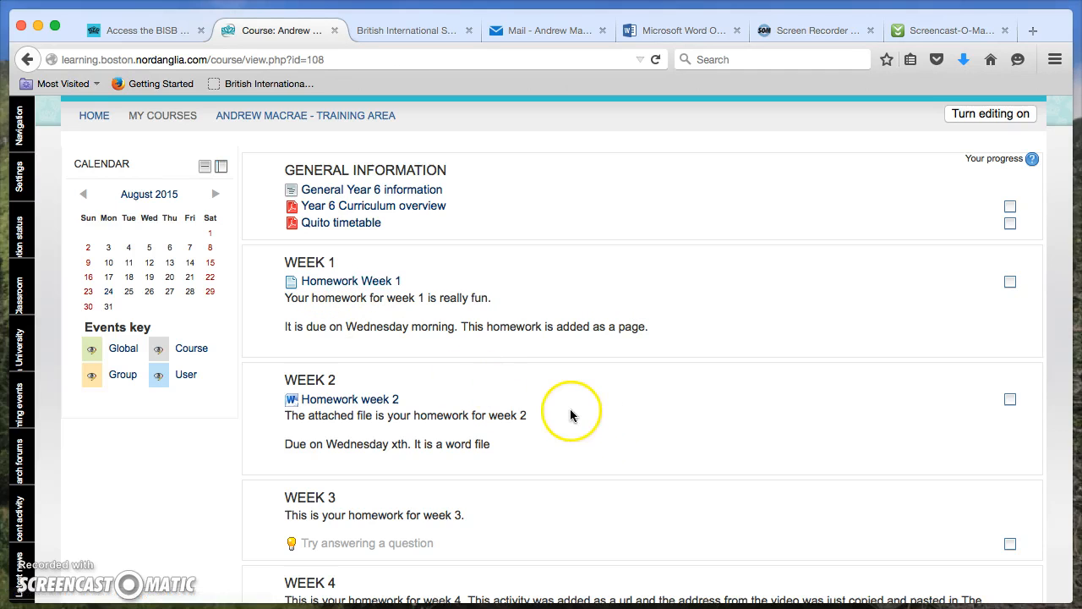
Step: Examine the homework items and their resource types in the Week 2 to Week 6 sections of the course page
scroll(550, 414, down, 2)
scroll(547, 414, down, 2)
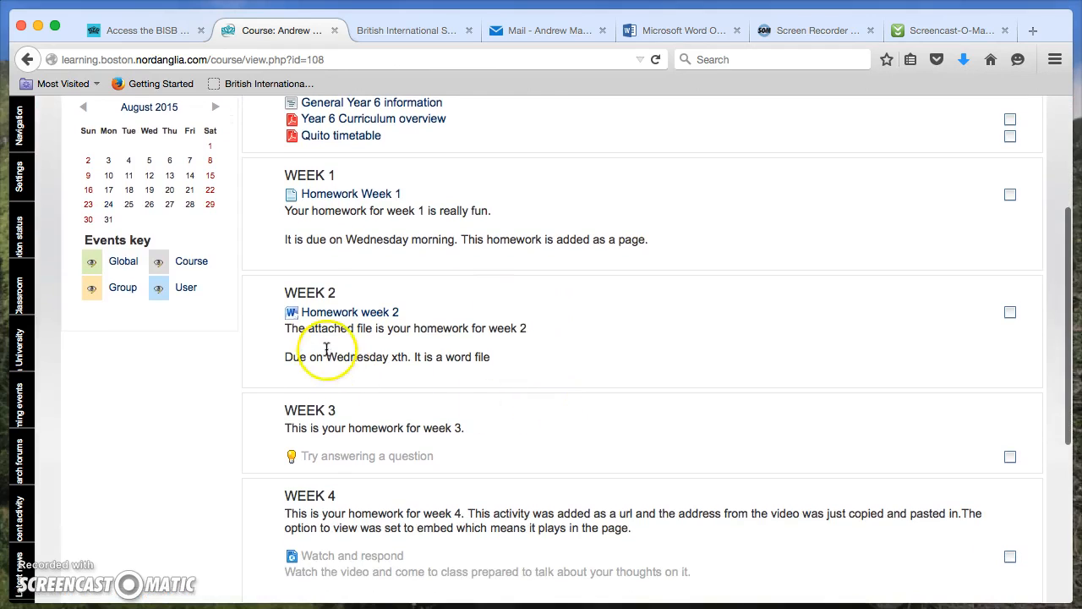
scroll(546, 367, down, 1)
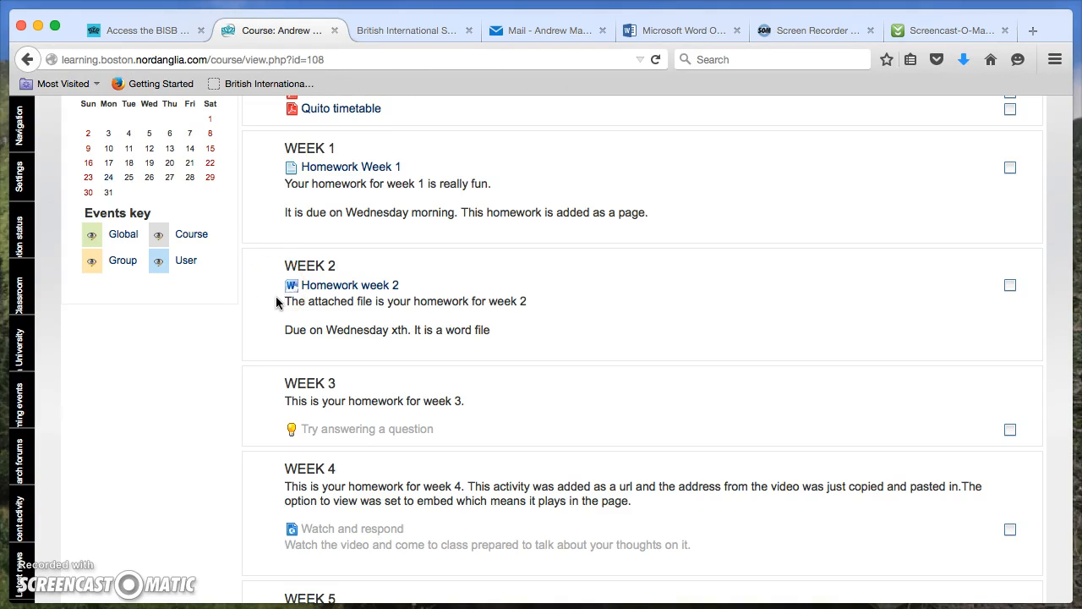
scroll(274, 304, down, 3)
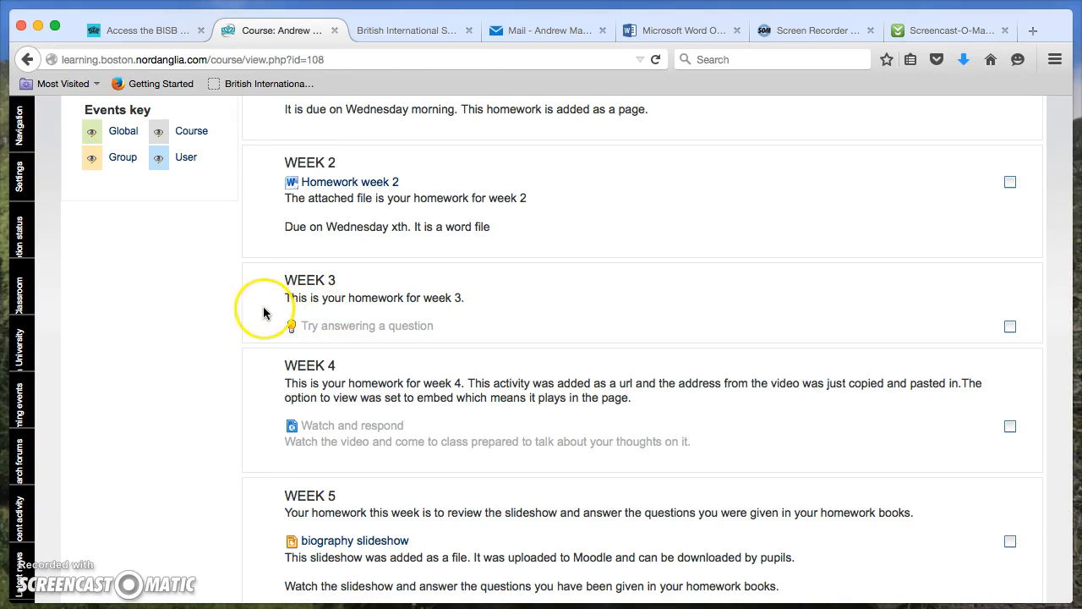
scroll(271, 321, down, 1)
scroll(270, 321, down, 2)
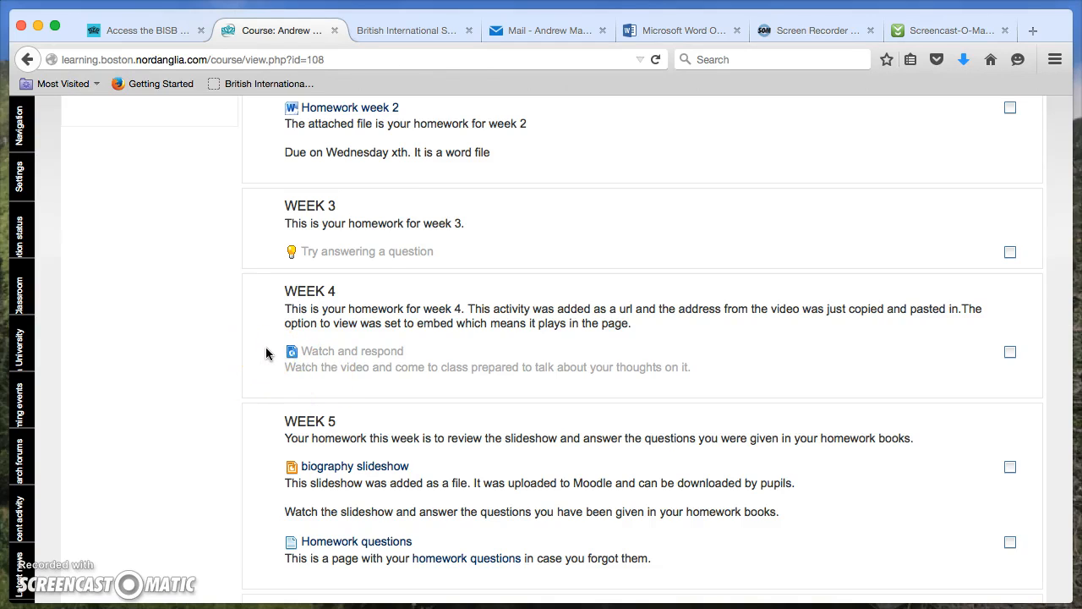
scroll(269, 344, down, 1)
scroll(288, 420, down, 3)
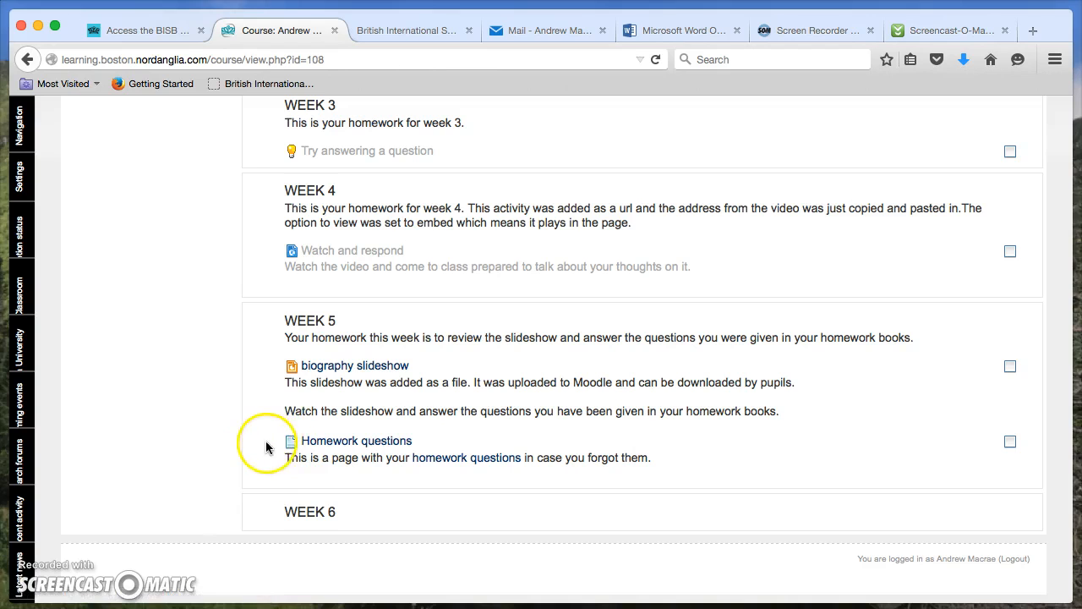
Step: Turn on editing for the Training Area course page
scroll(272, 420, up, 10)
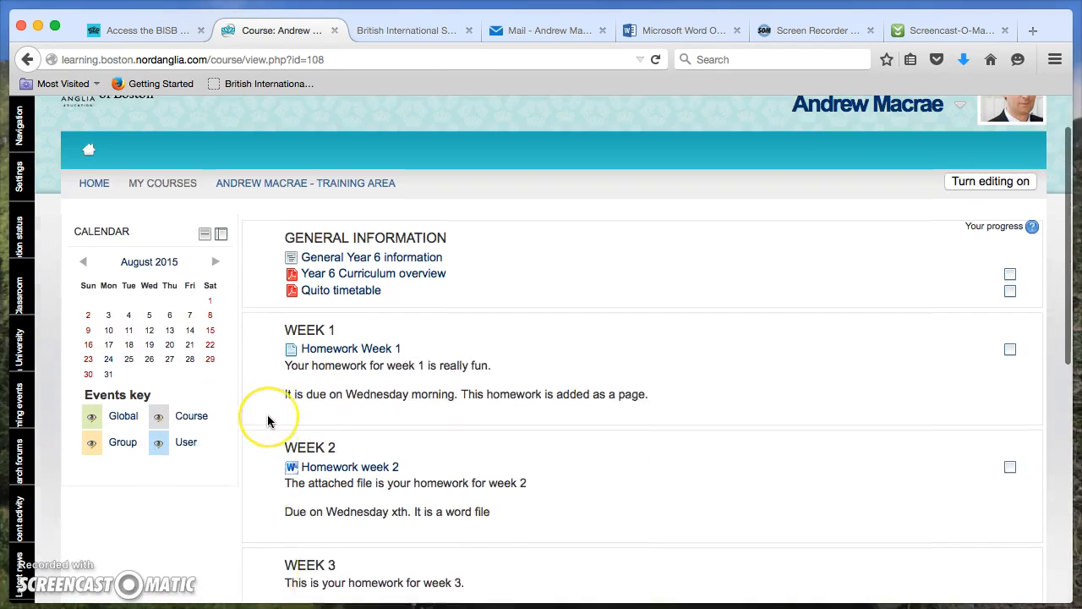
scroll(268, 421, down, 1)
scroll(267, 421, down, 4)
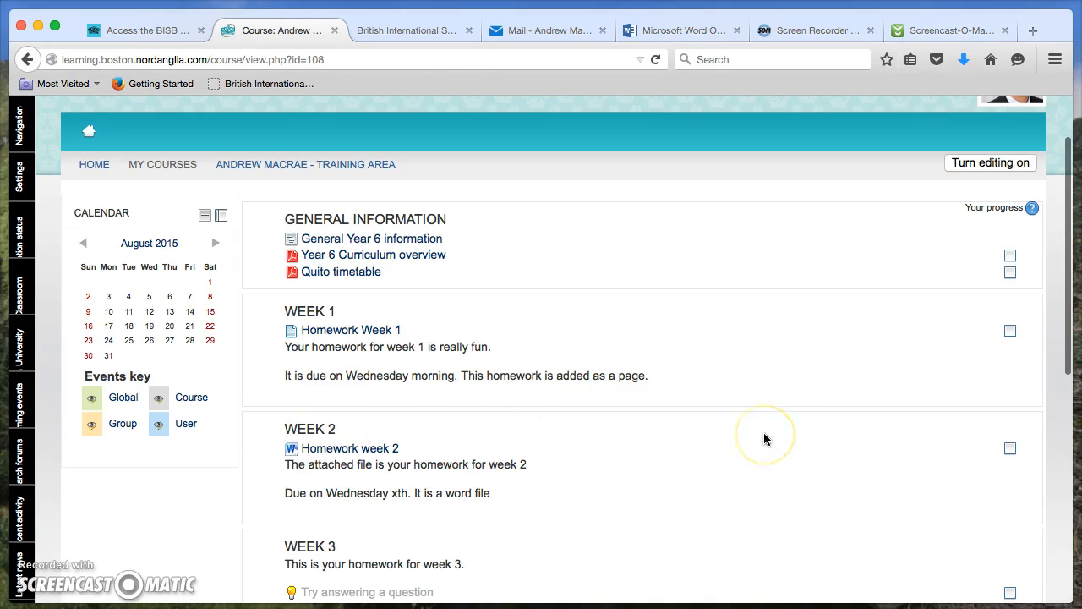
click(989, 164)
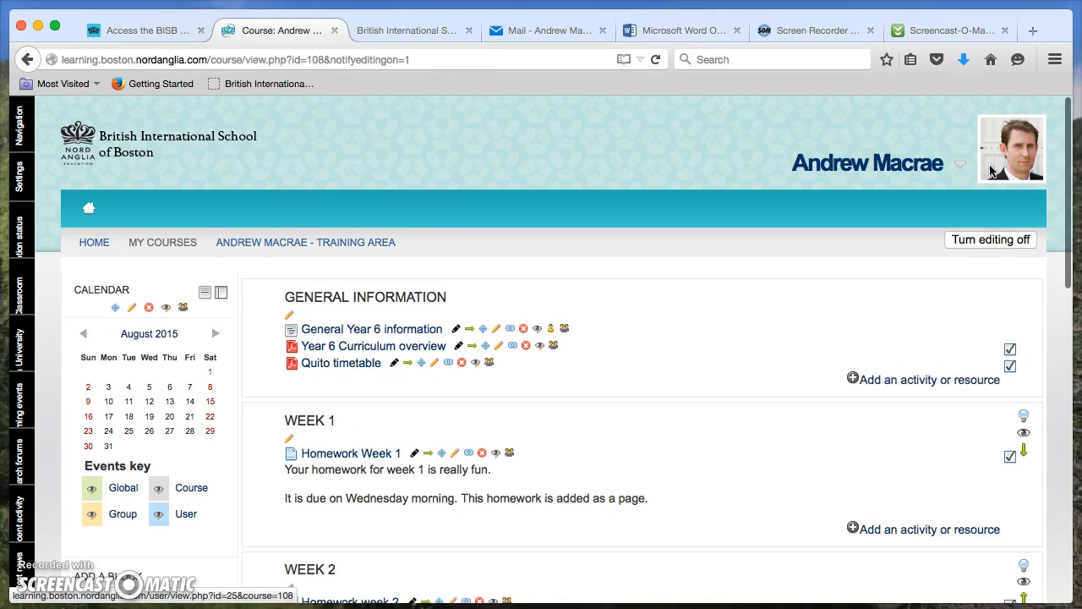
Step: Examine the editing controls beside General Year 6 information, including its group mode, hide and delete options
scroll(720, 292, down, 2)
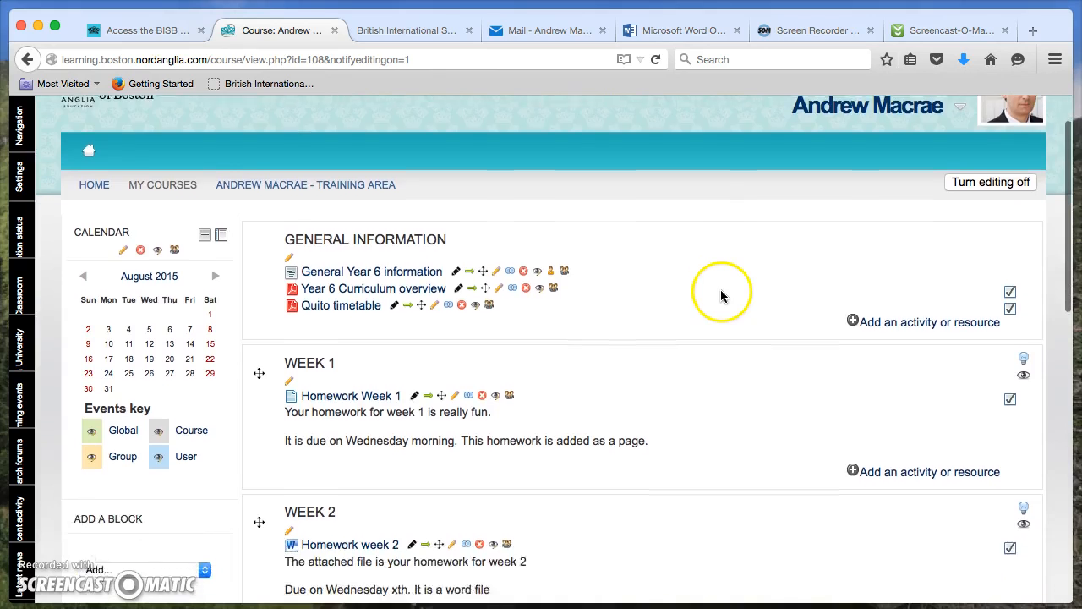
scroll(722, 296, down, 1)
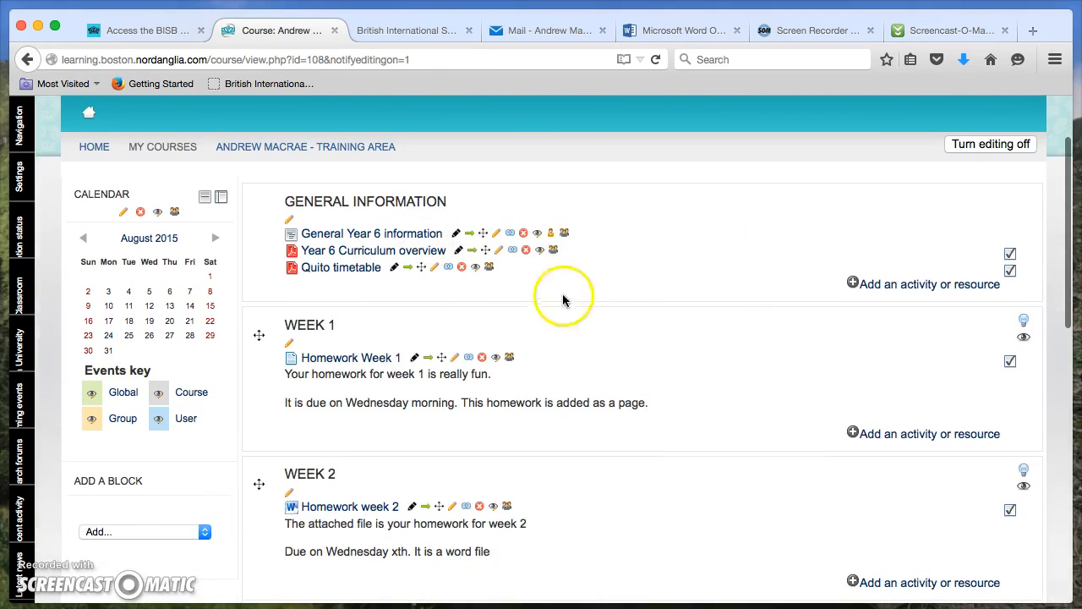
scroll(626, 271, down, 1)
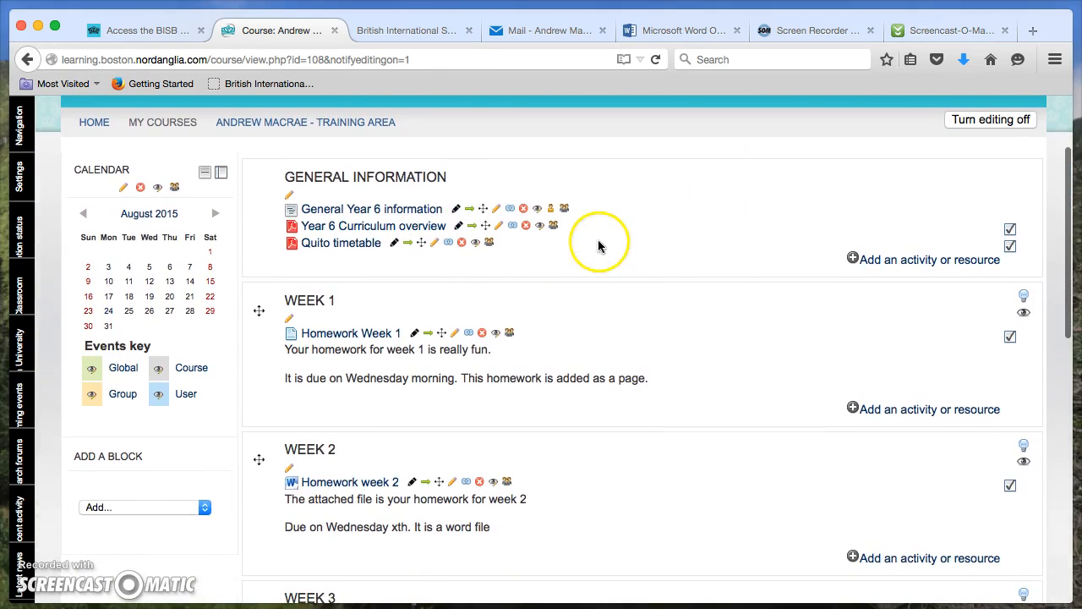
click(552, 209)
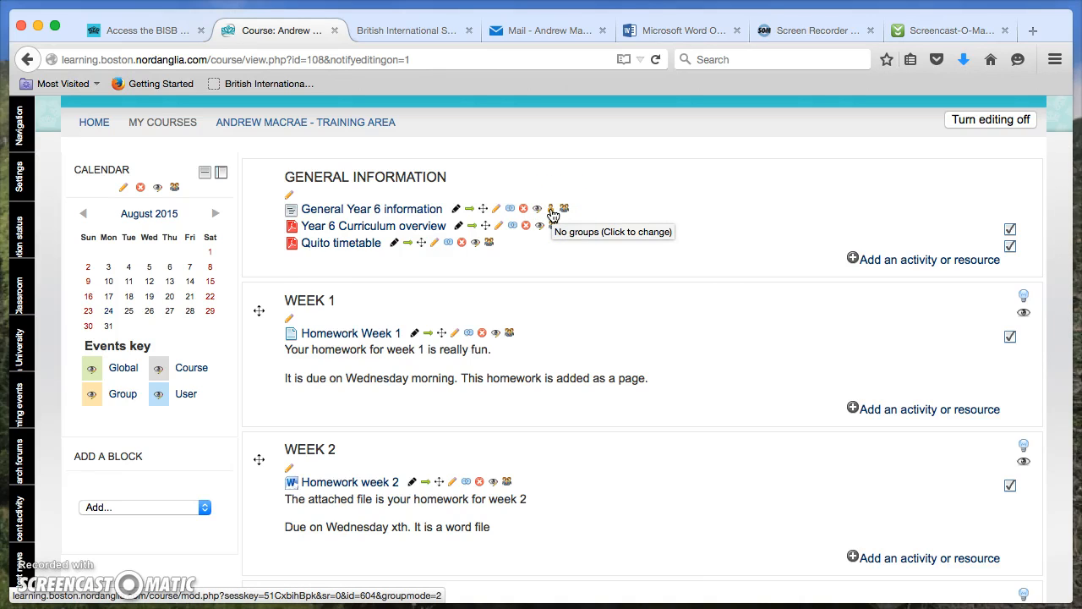
click(538, 209)
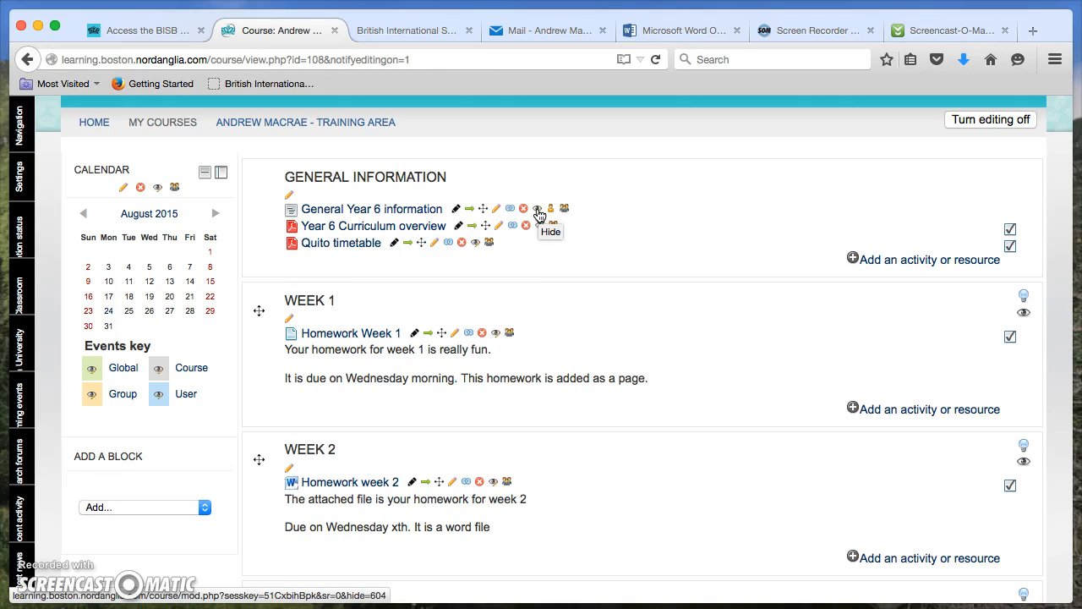
click(525, 210)
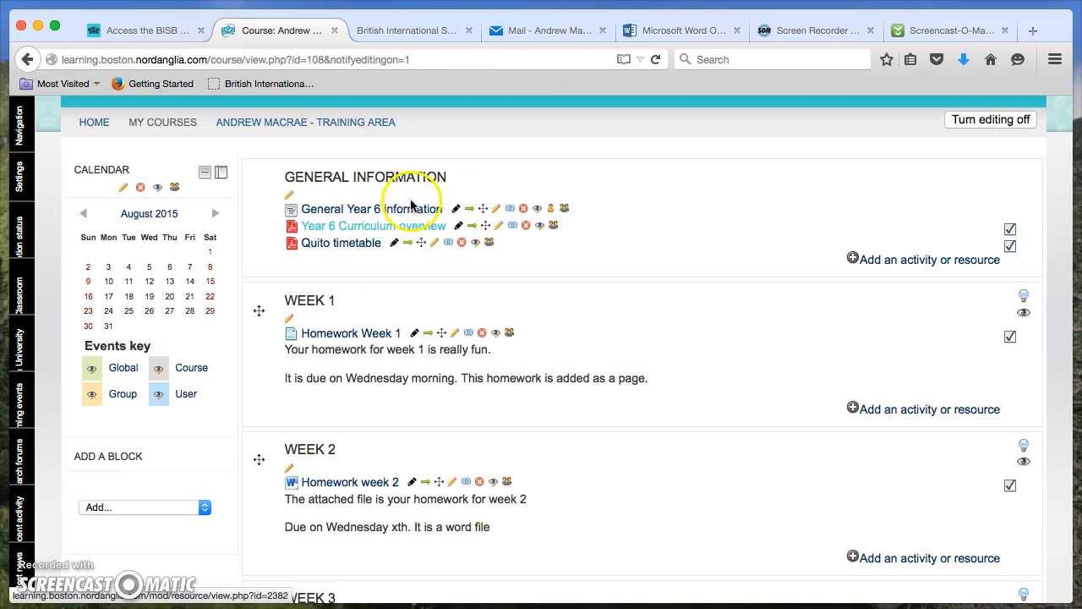
Step: Open the Homework Week 1 page for updating and italicise "really fun." in its description
scroll(585, 277, down, 3)
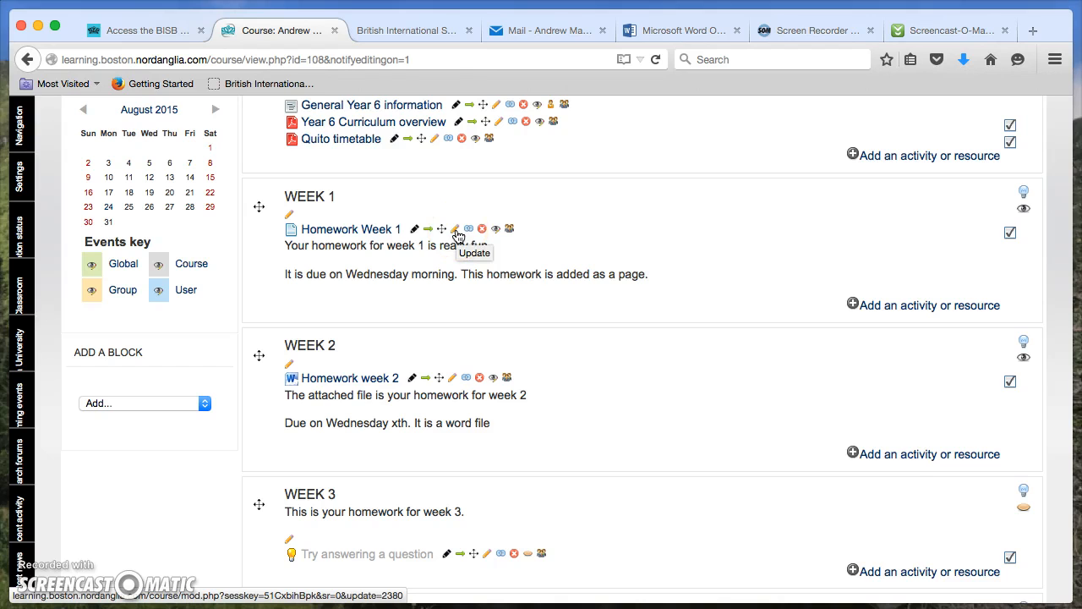
click(457, 230)
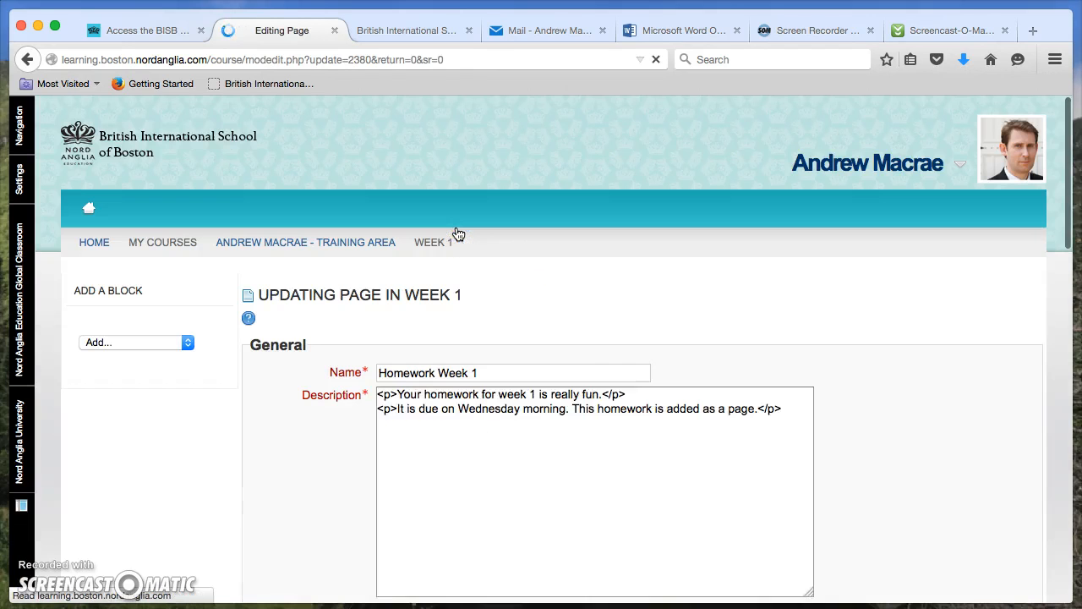
scroll(580, 279, down, 2)
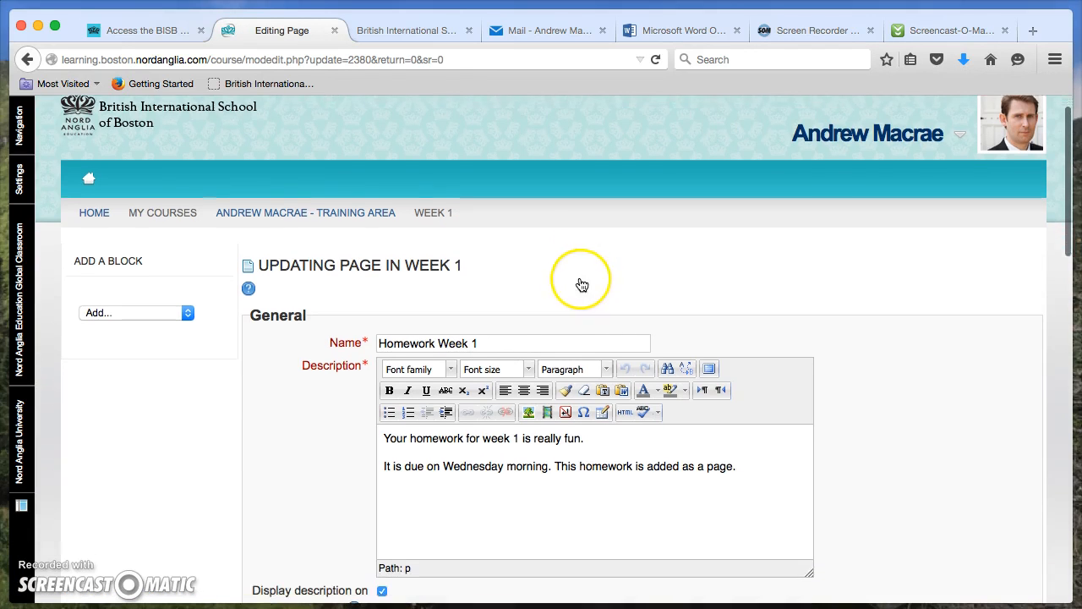
scroll(567, 282, down, 2)
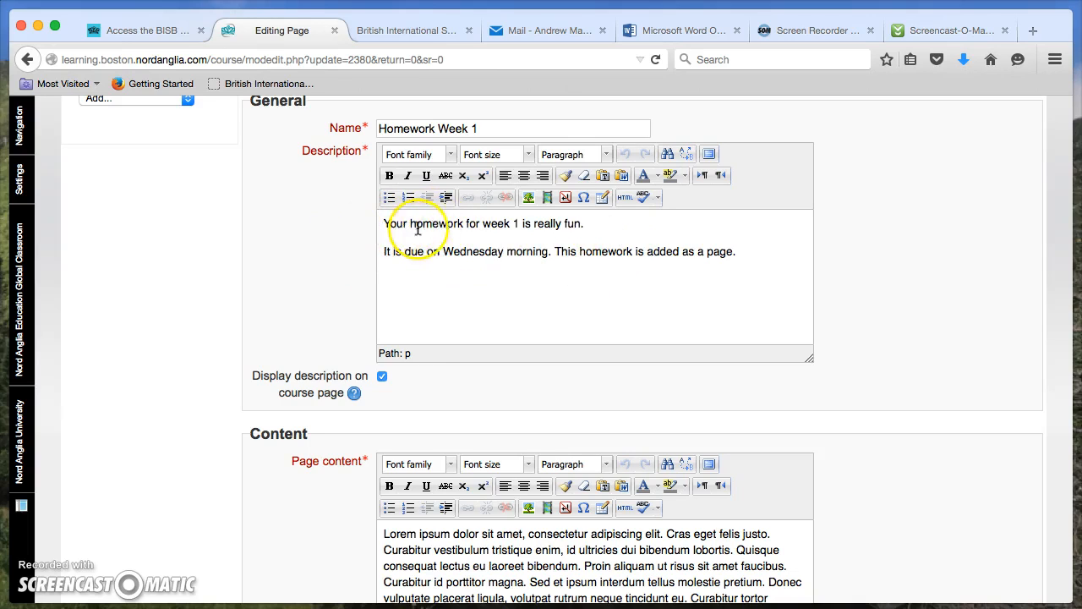
drag(589, 230, 553, 227)
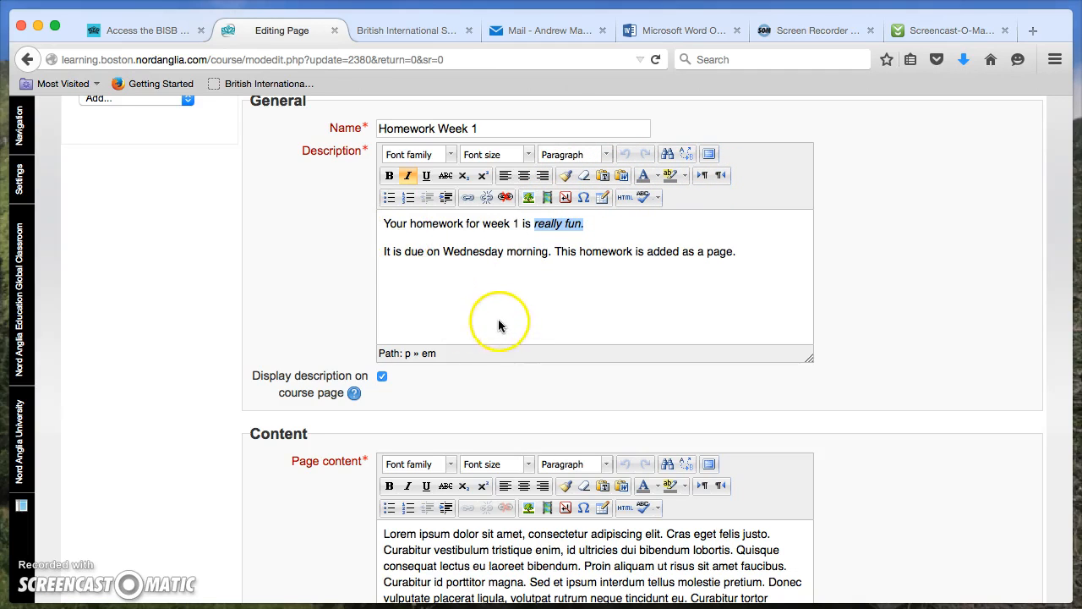
Step: Examine the "Display description on course page" option and the Page content field of Homework Week 1
scroll(469, 307, down, 3)
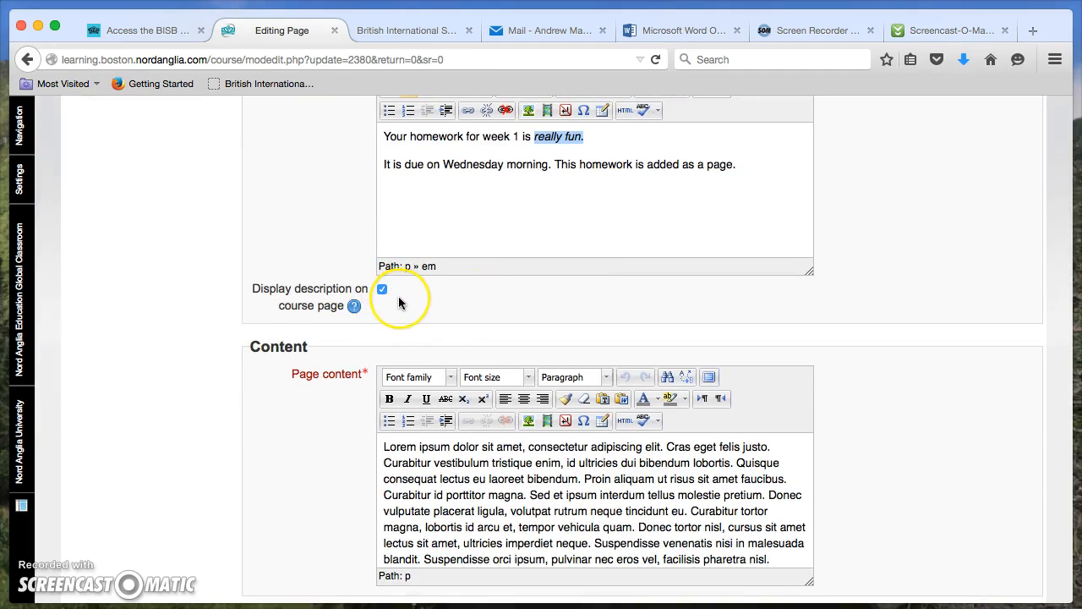
scroll(400, 303, up, 3)
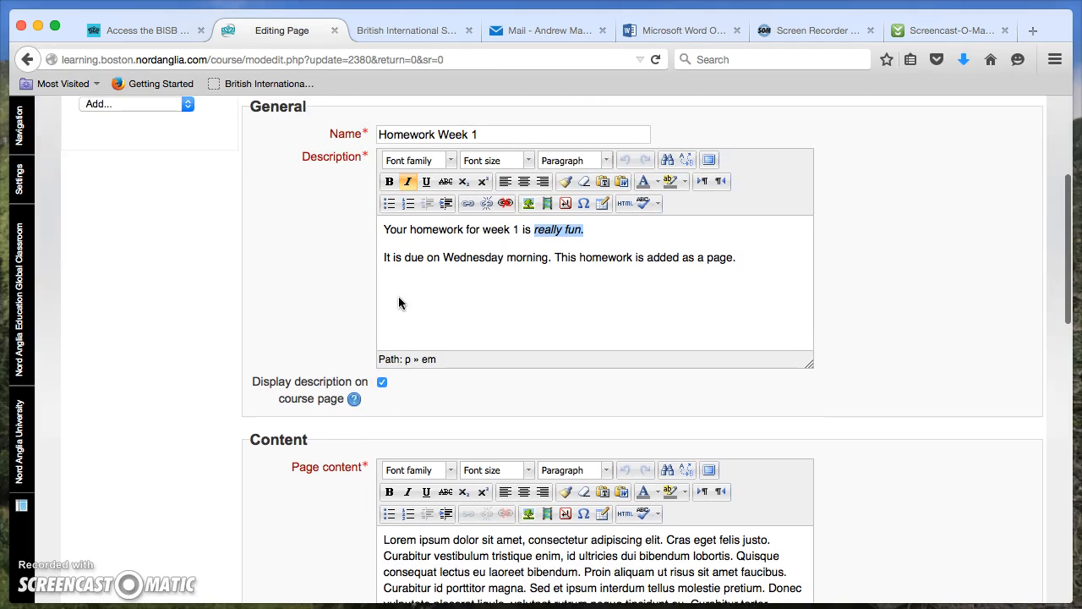
scroll(400, 302, down, 3)
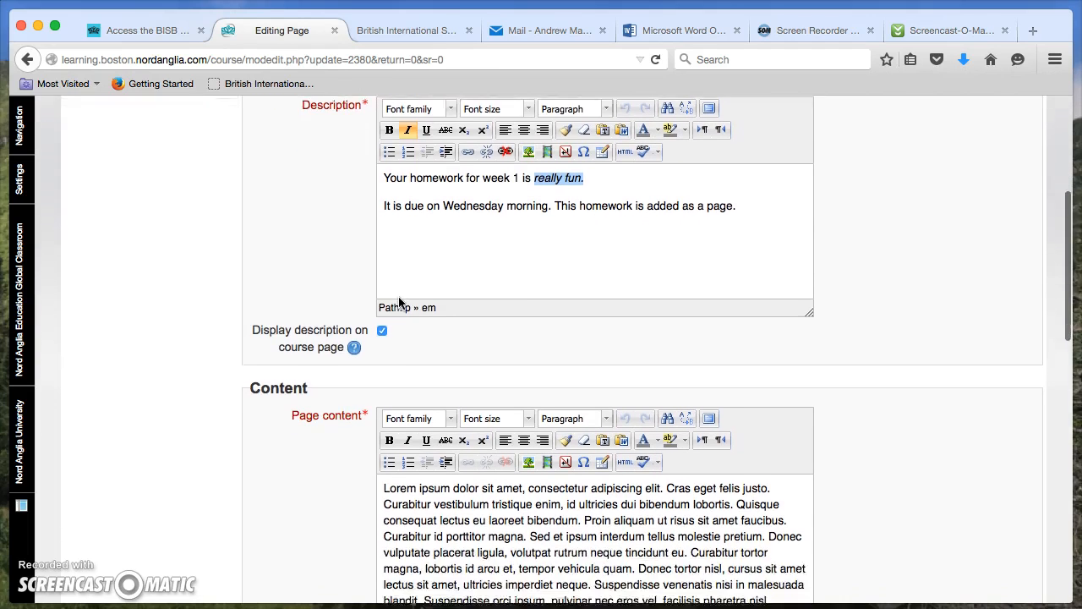
Step: Review the Page content and remaining settings of Homework Week 1, then save the changes and return to the course
scroll(400, 302, down, 3)
scroll(400, 302, down, 1)
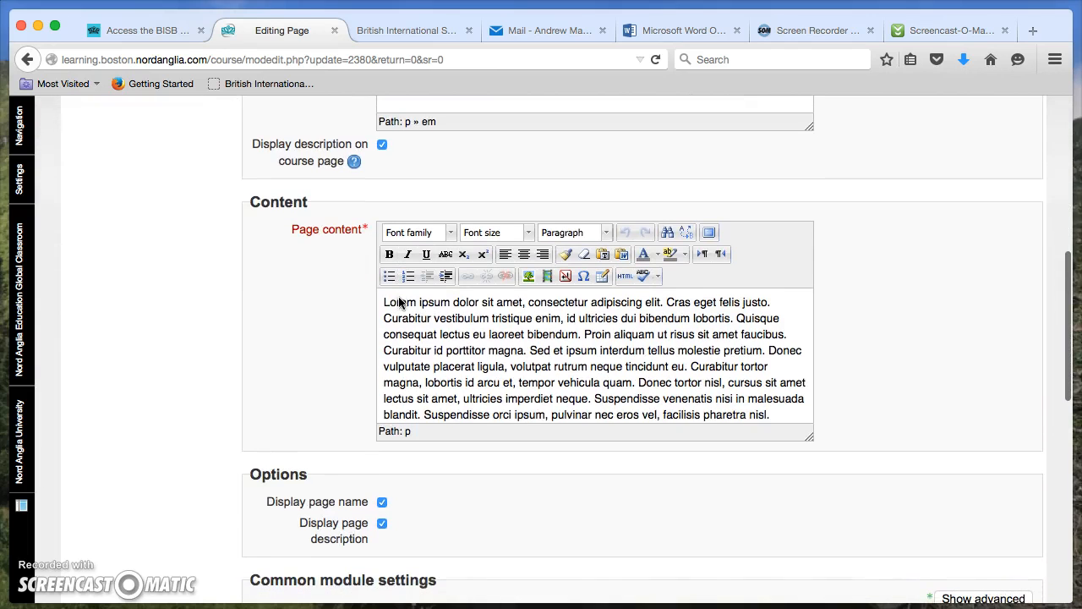
scroll(502, 334, down, 5)
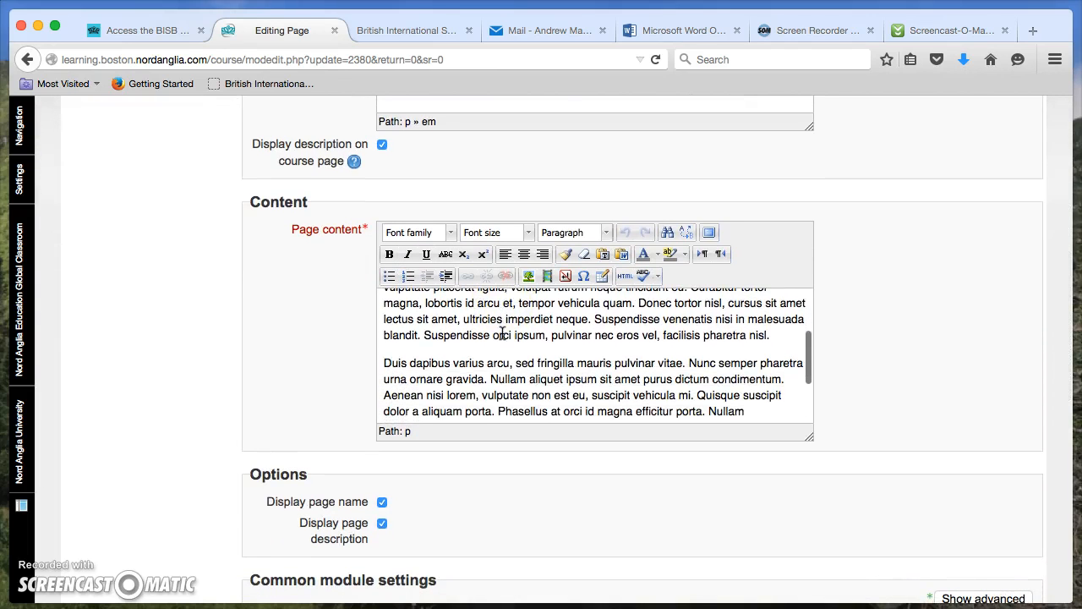
scroll(503, 334, down, 1)
scroll(503, 334, up, 3)
scroll(503, 330, down, 3)
scroll(542, 333, down, 3)
scroll(540, 332, down, 15)
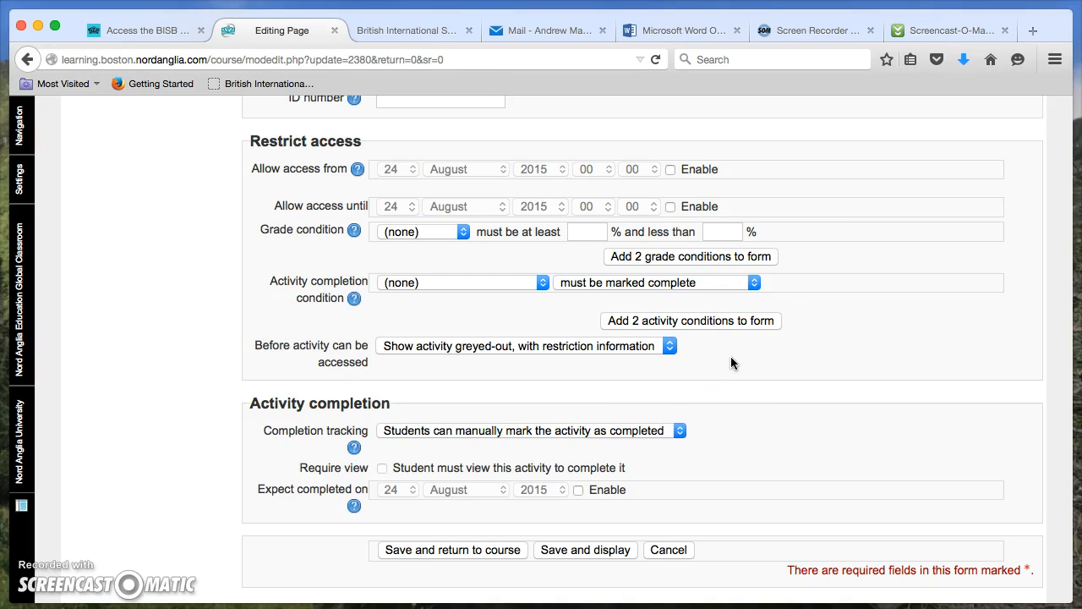
scroll(732, 362, down, 2)
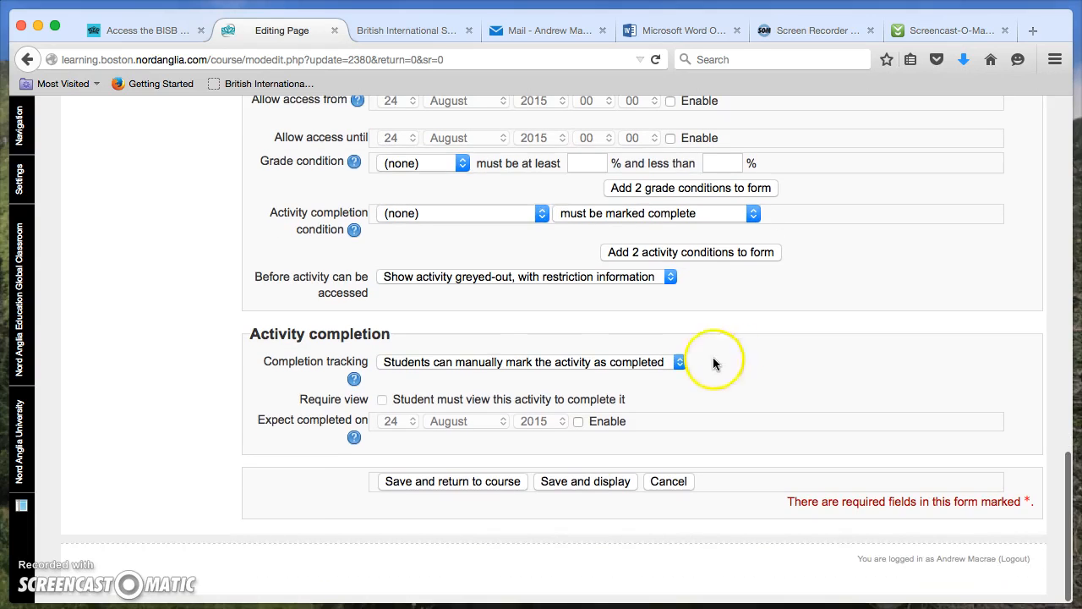
click(457, 481)
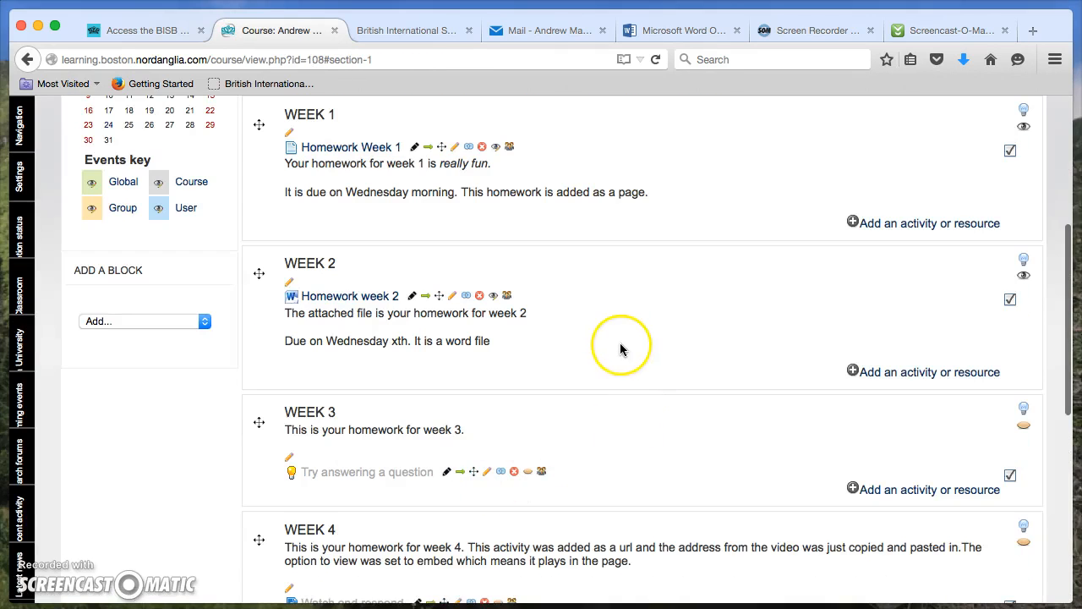
Step: View the Homework Week 1 page as displayed to students and return to the Training Area course page
scroll(604, 350, up, 2)
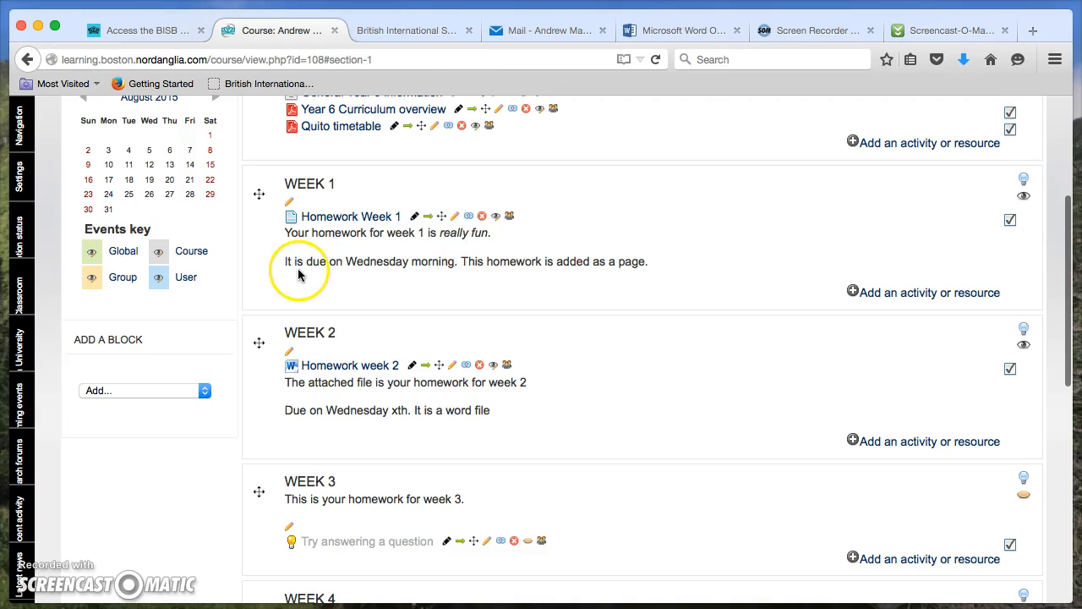
click(345, 223)
scroll(451, 379, down, 3)
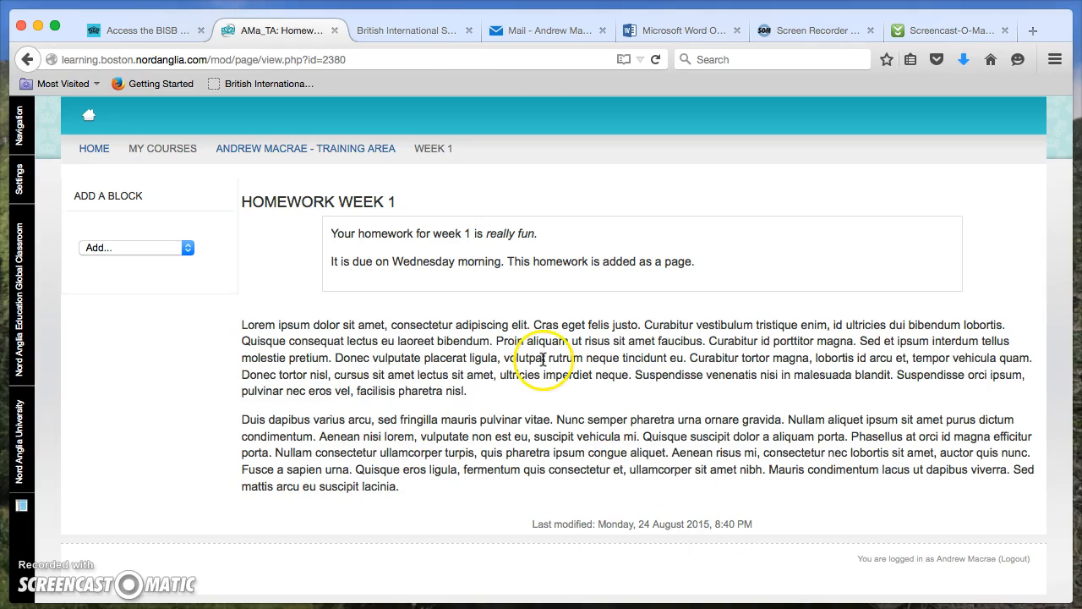
click(345, 150)
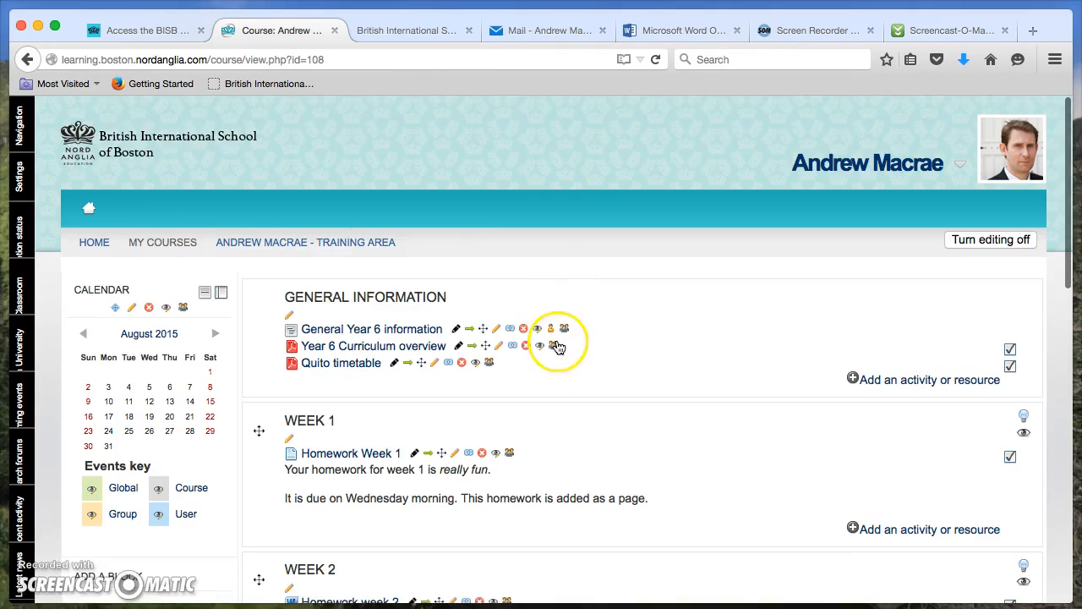
Step: Browse the activities and resources that can be added to Week 2, and close the chooser without adding anything
scroll(560, 387, down, 6)
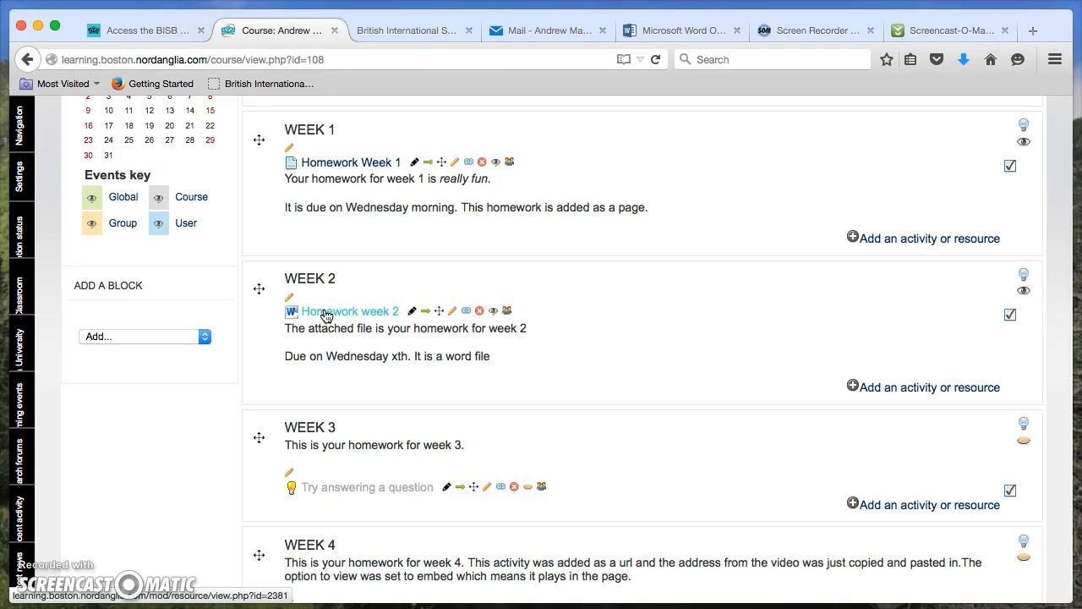
click(893, 390)
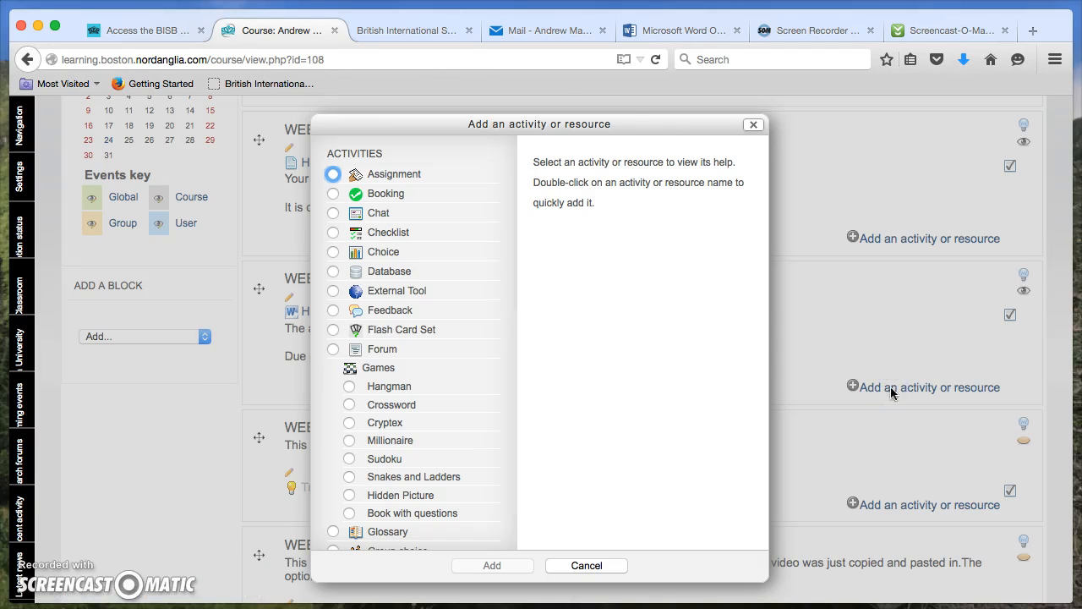
scroll(462, 344, down, 3)
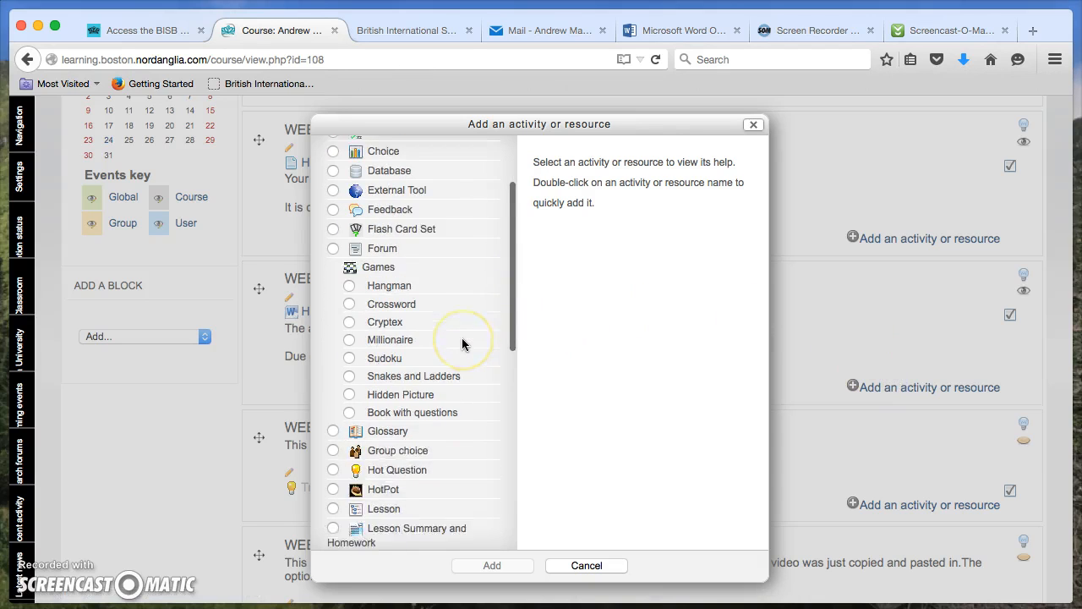
scroll(463, 342, down, 7)
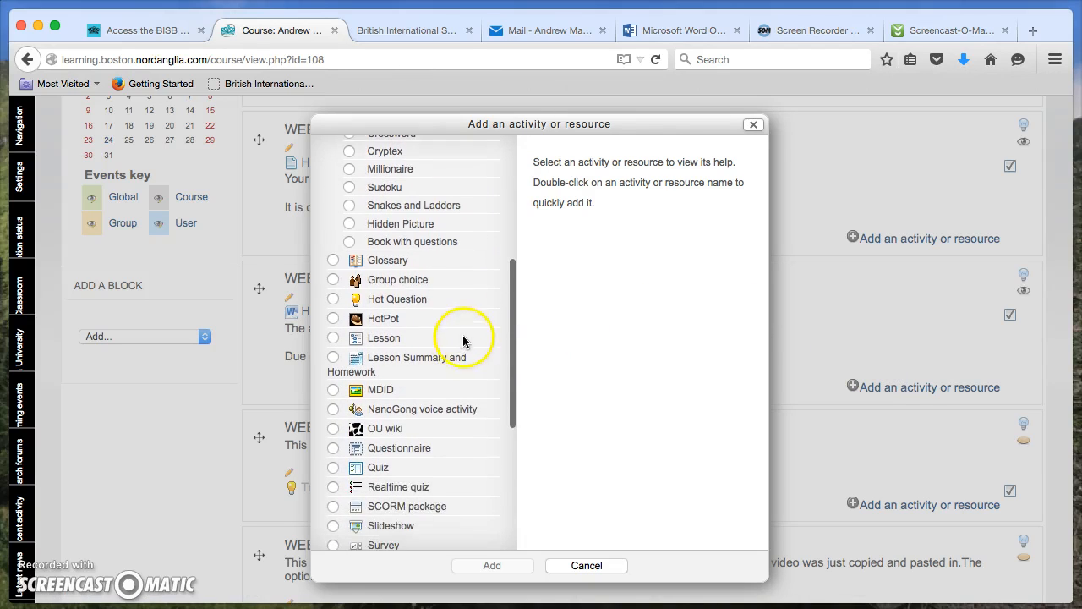
scroll(464, 338, down, 3)
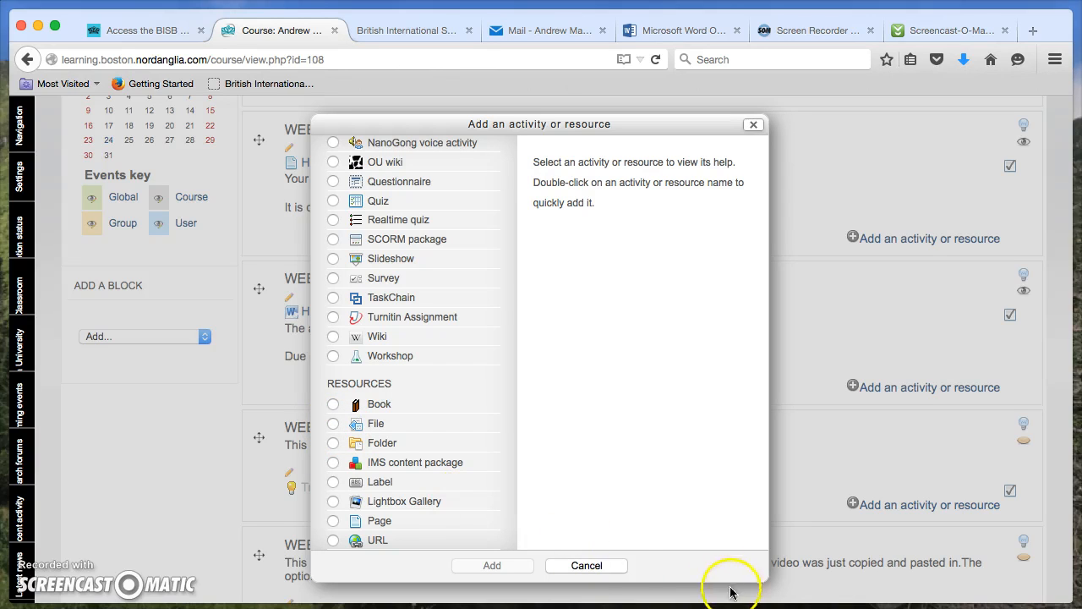
click(590, 565)
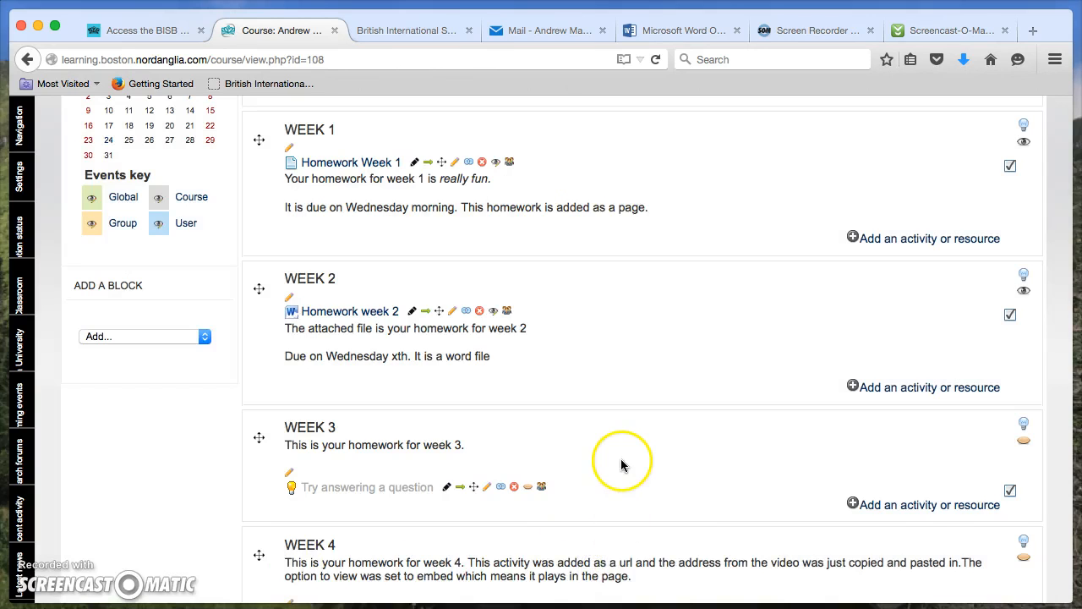
Step: View the "Try answering a question" activity in Week 3 and return to the course page
scroll(613, 460, down, 4)
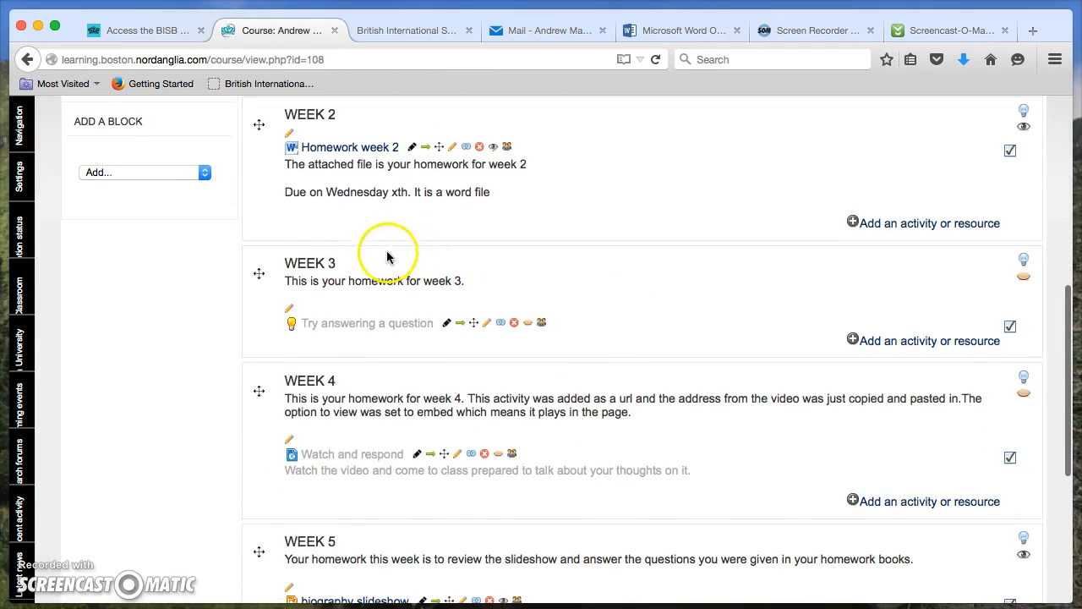
click(339, 324)
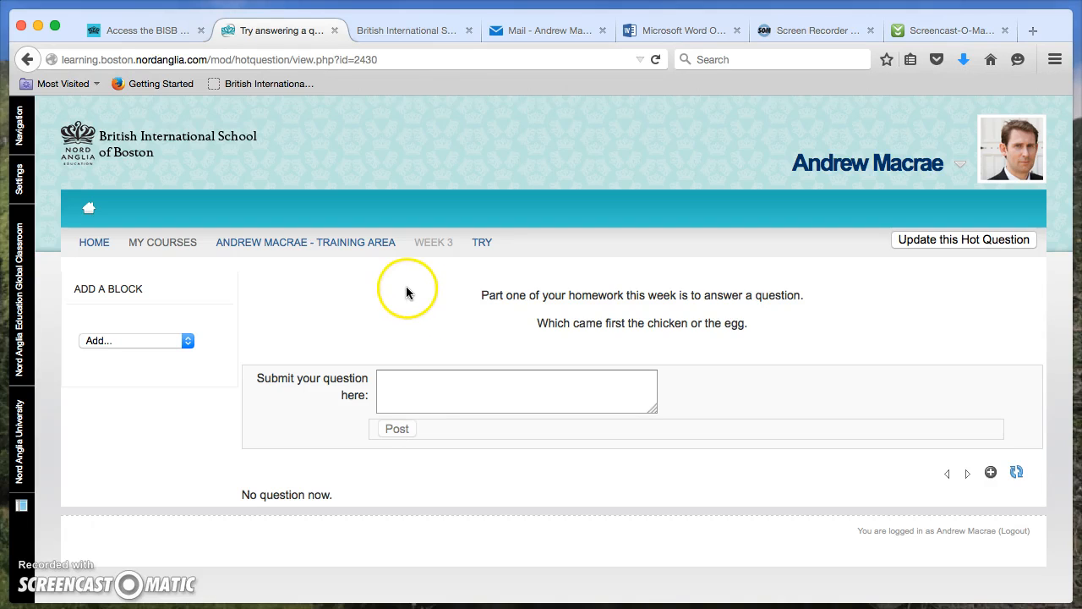
click(329, 244)
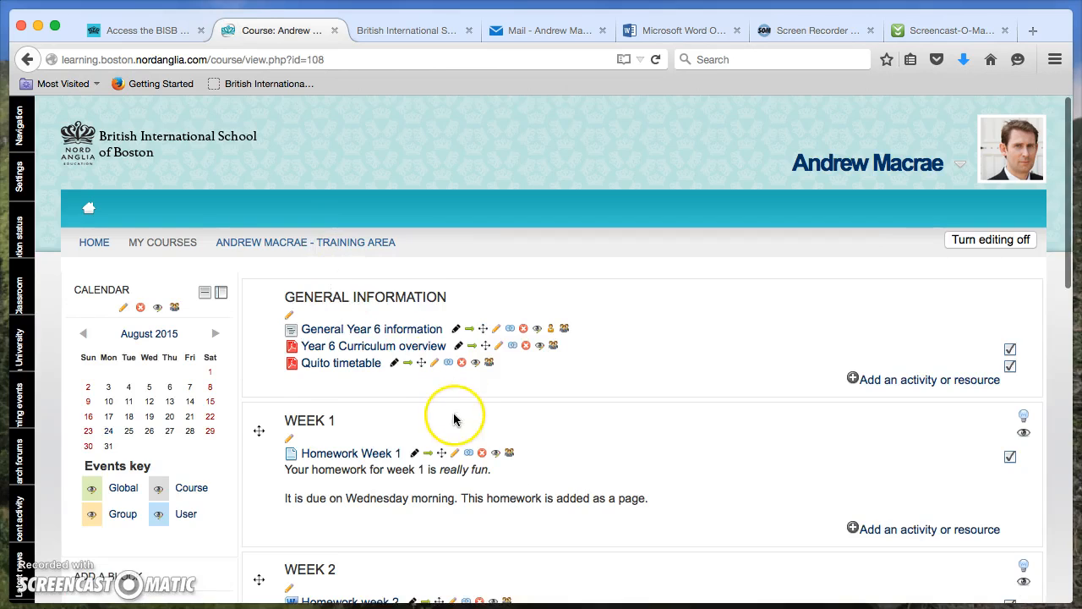
Step: Bring up the open-or-save prompt for the Week 5 biography slideshow file and dismiss it
scroll(448, 417, down, 4)
scroll(452, 422, down, 8)
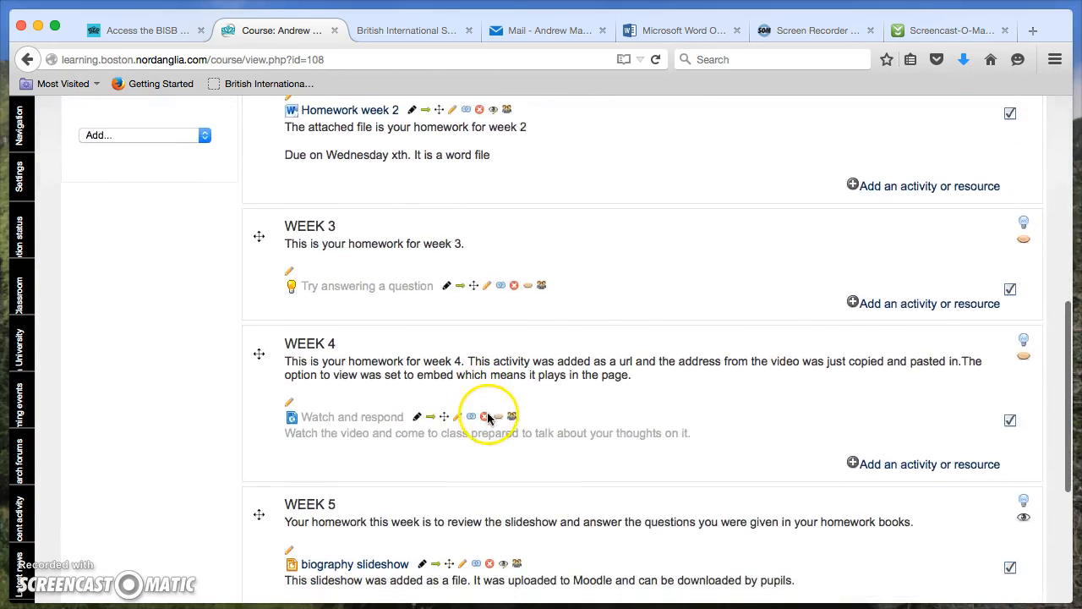
scroll(487, 417, down, 3)
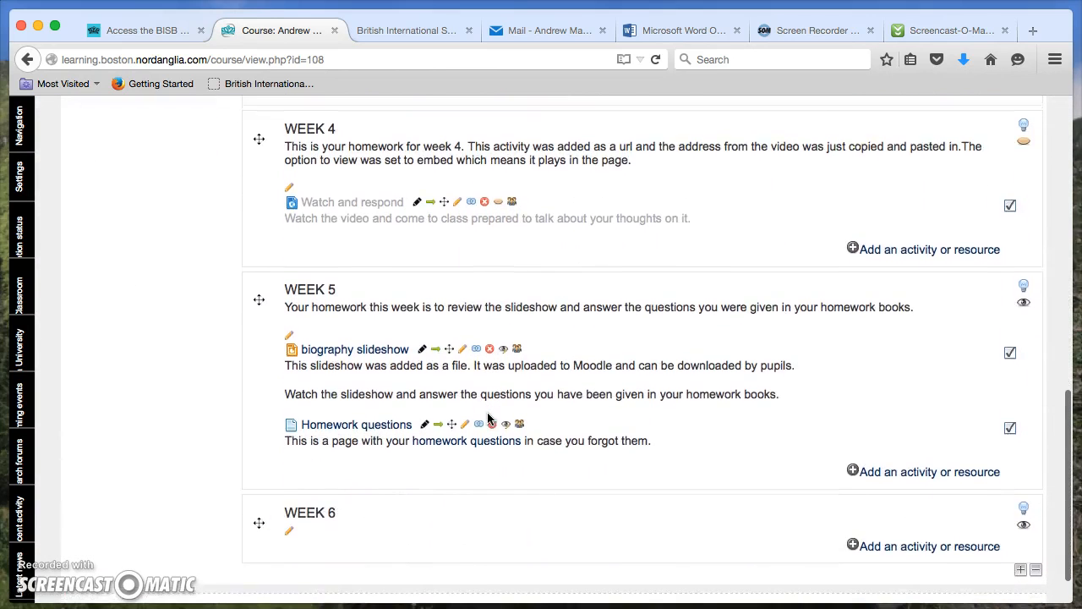
scroll(488, 420, down, 1)
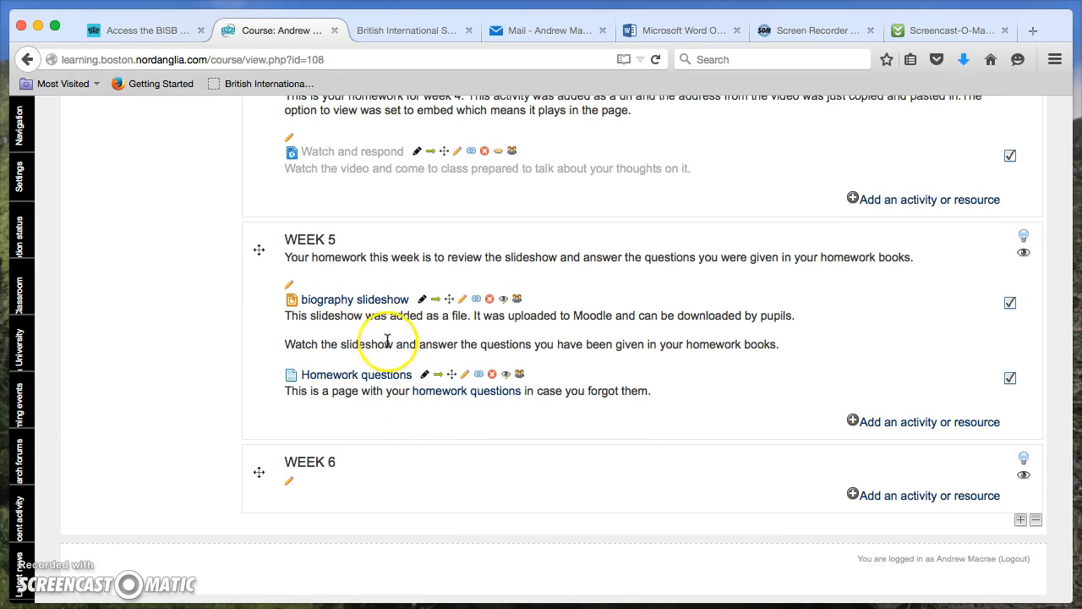
click(328, 306)
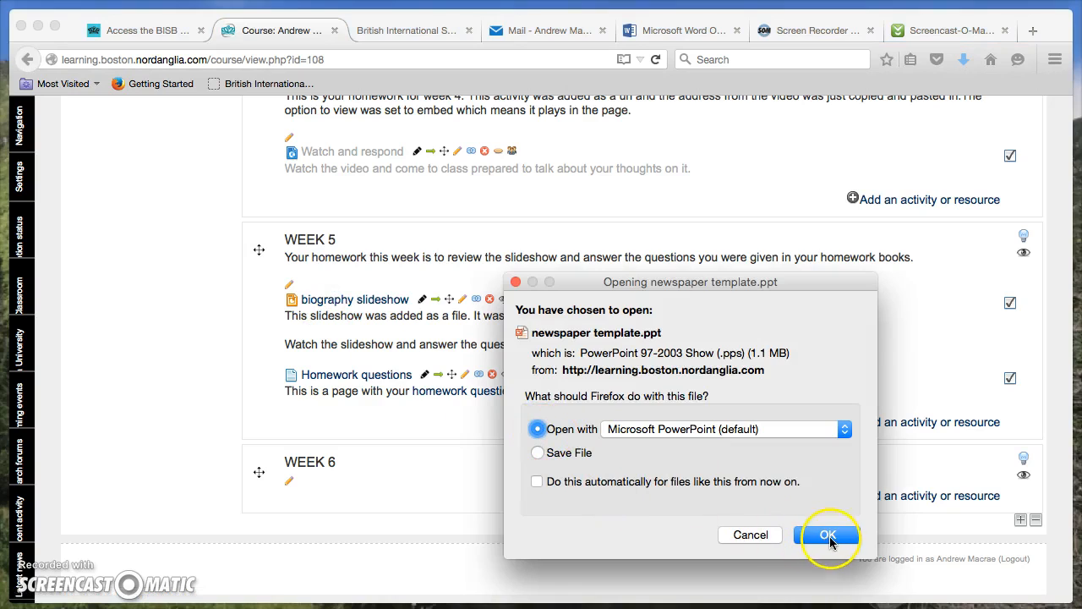
click(830, 540)
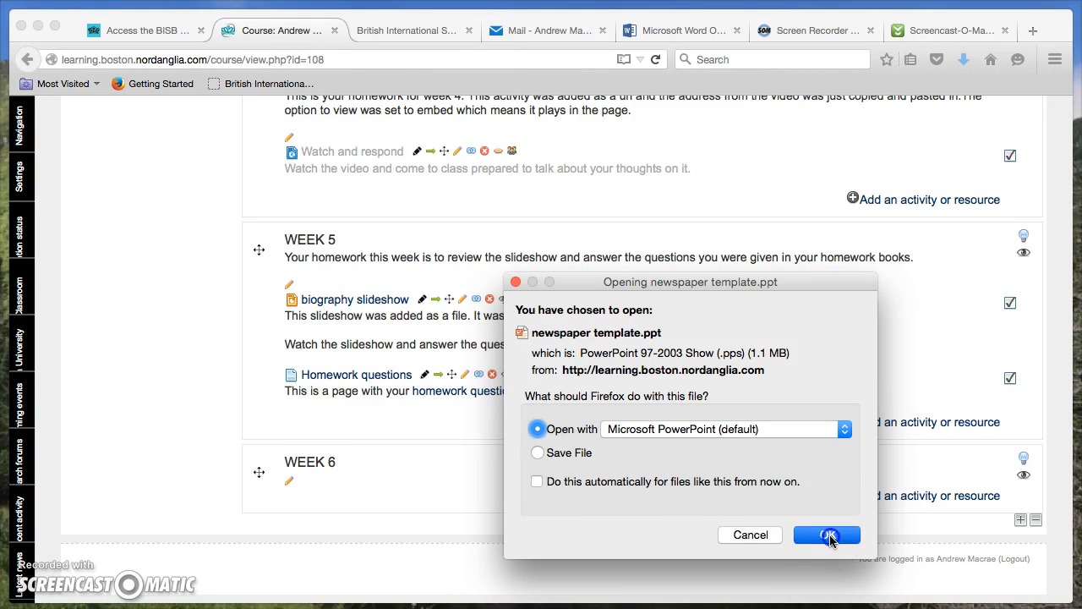
click(747, 538)
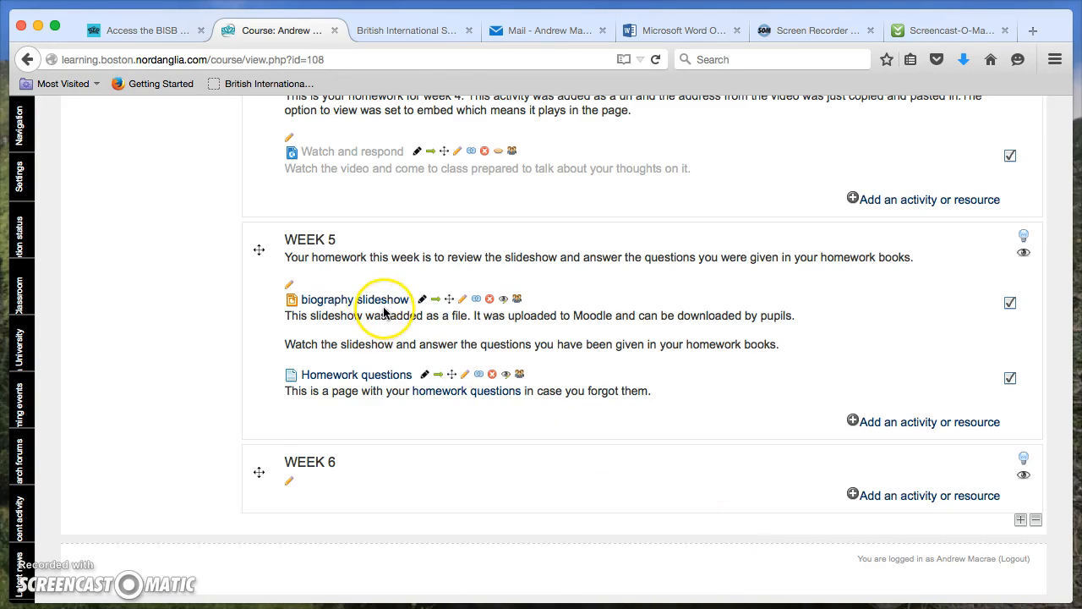
Step: Open the Week 5 biography slideshow for updating and choose Open as its Display option
click(463, 302)
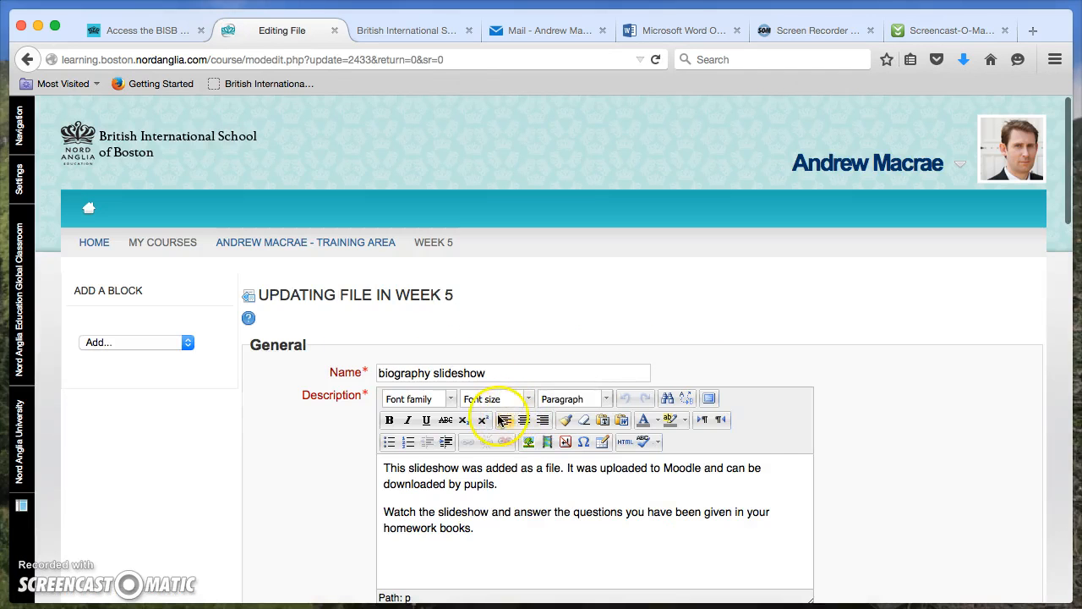
scroll(486, 430, down, 10)
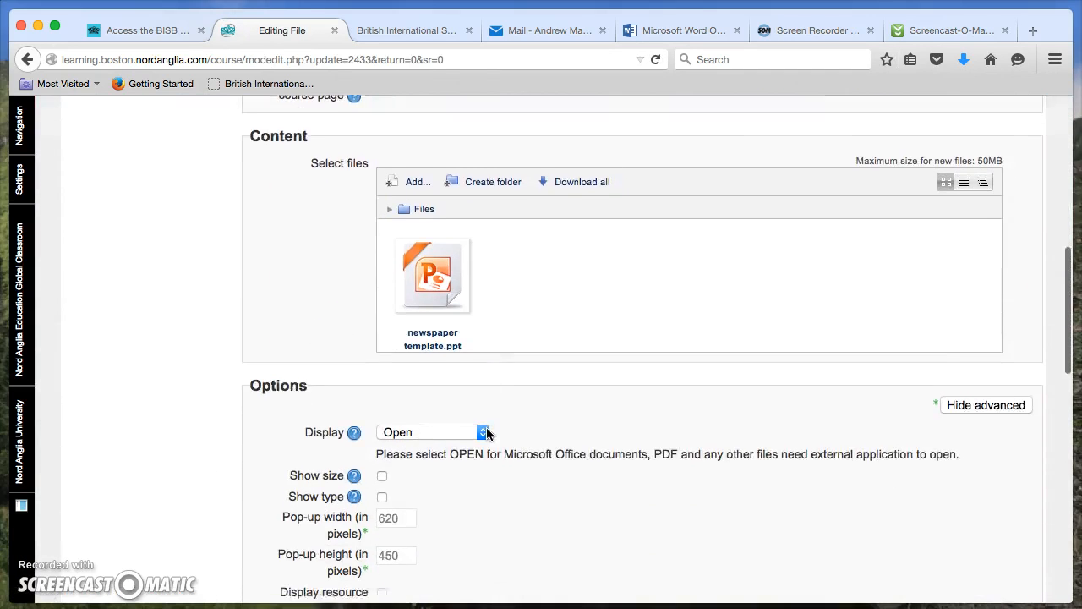
scroll(486, 430, down, 1)
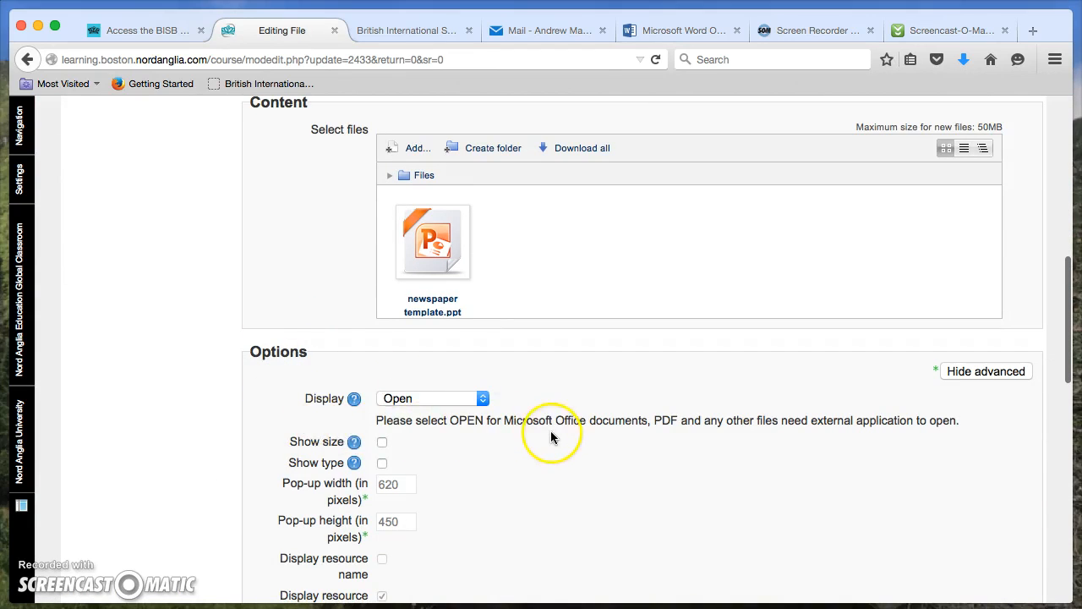
scroll(551, 431, down, 2)
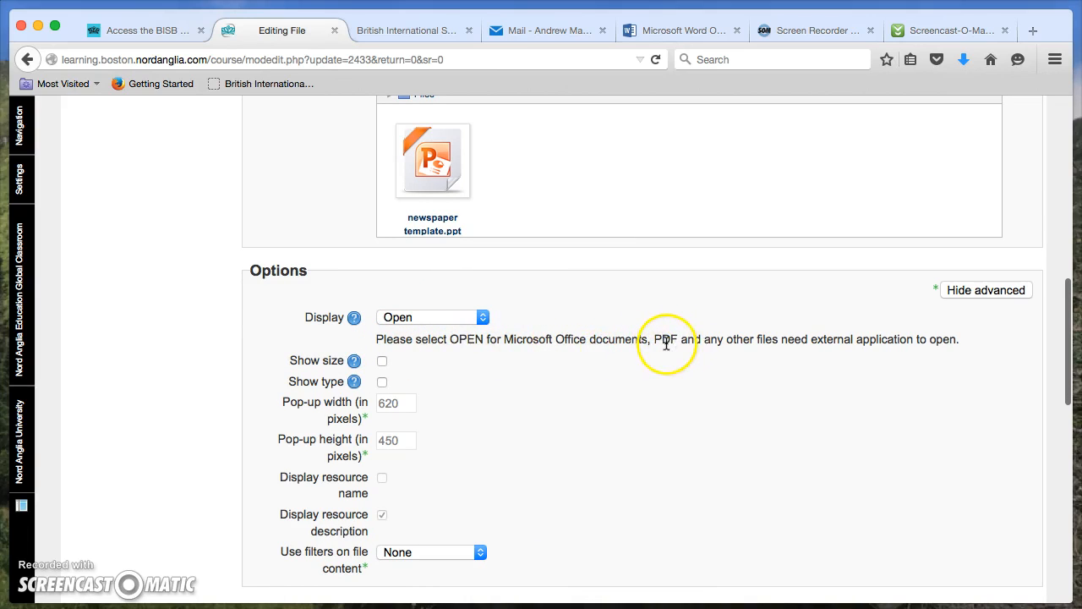
click(483, 318)
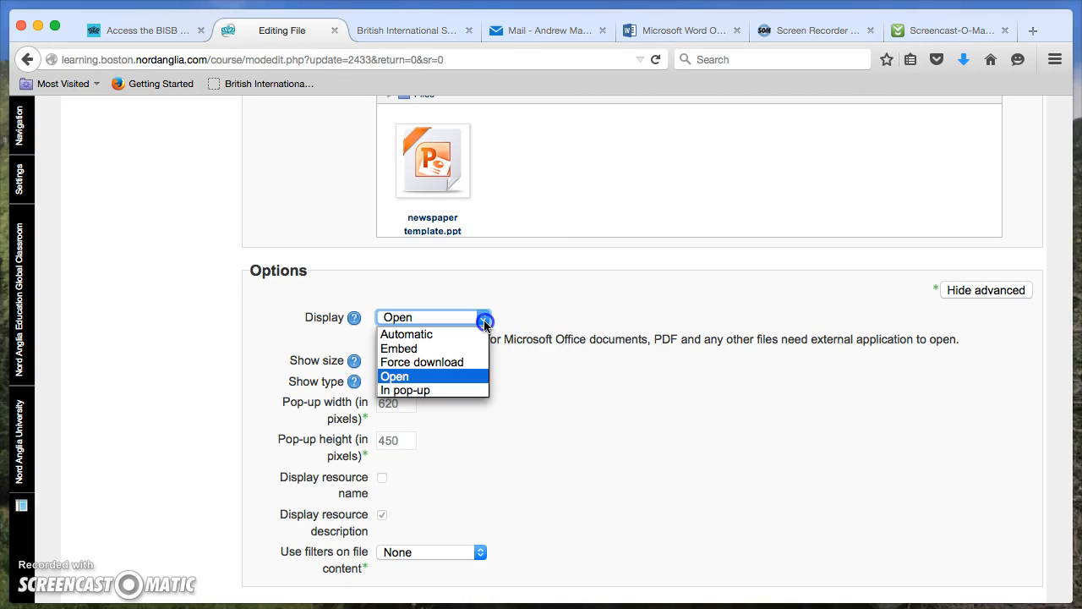
click(457, 376)
Step: Save the biography slideshow settings and return to the course page
scroll(634, 418, down, 10)
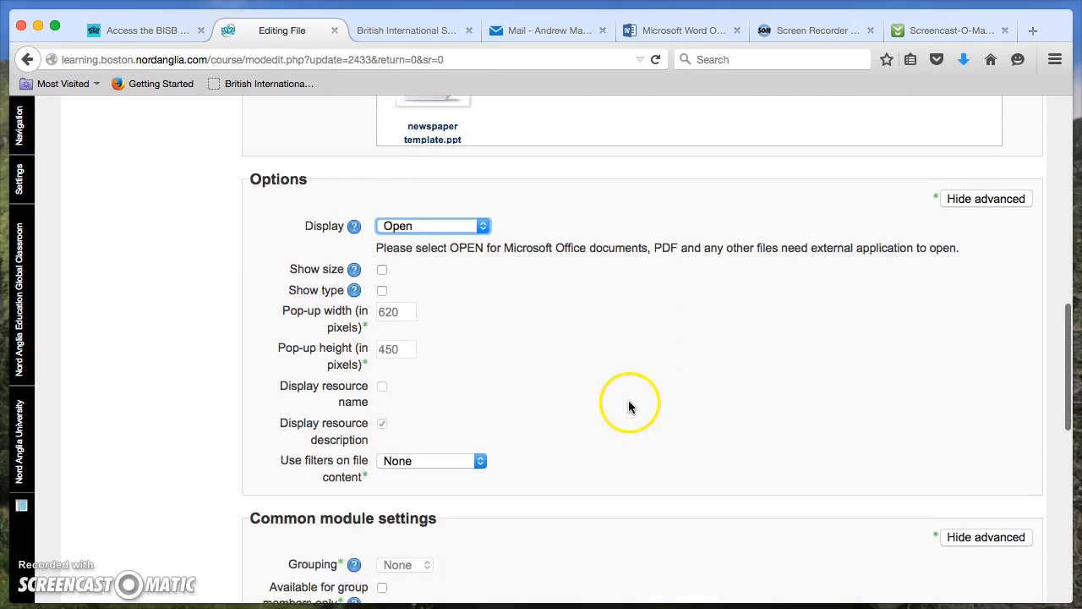
scroll(624, 407, down, 6)
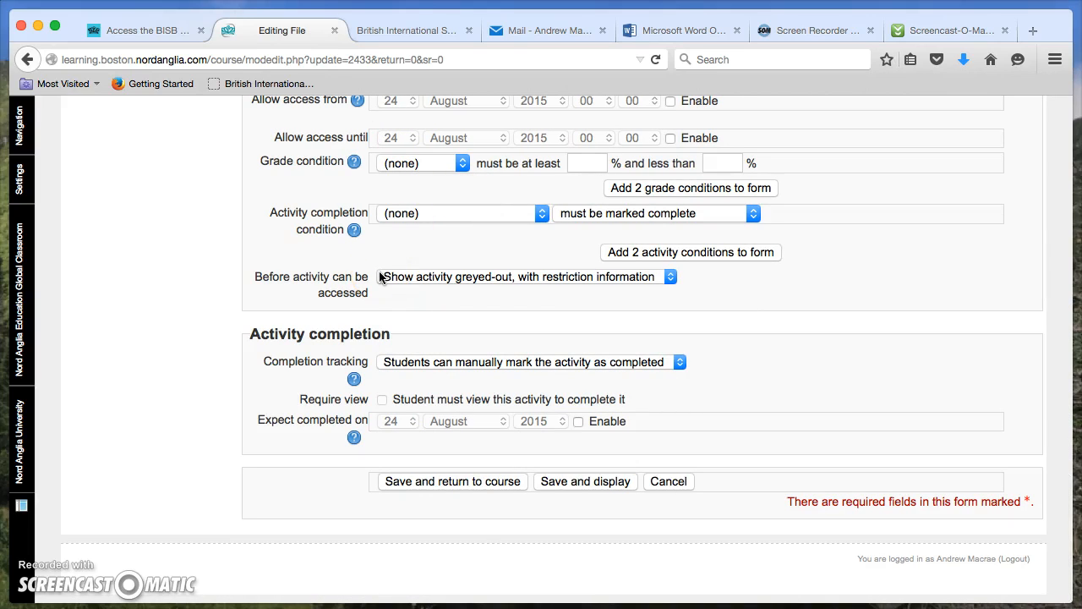
click(463, 482)
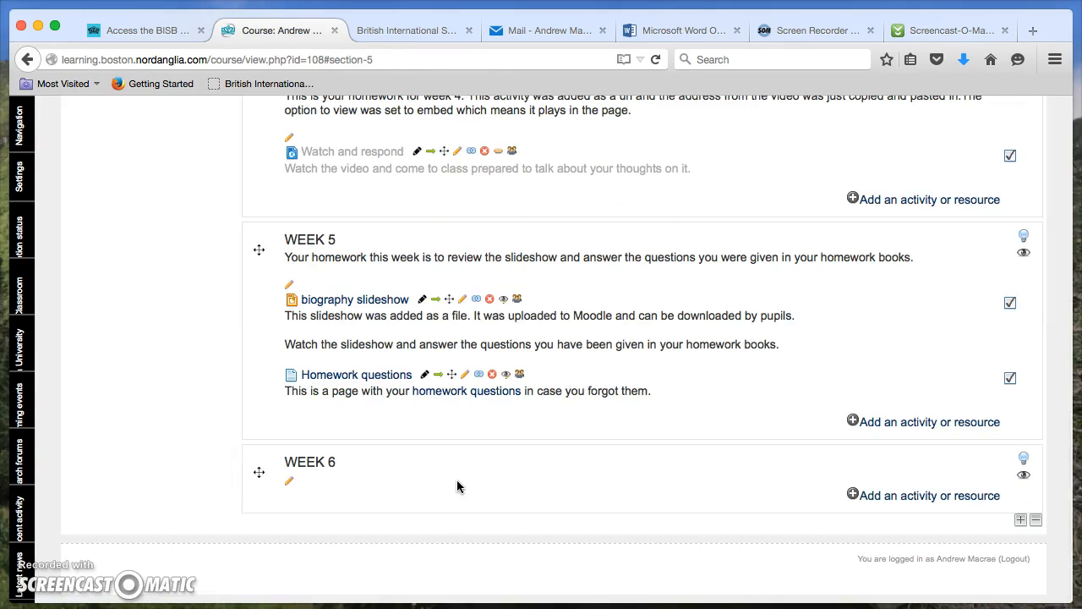
Step: Open the Week 4 "Watch and respond" settings, review its External URL and Embed display option, and return to the course page
scroll(457, 487, up, 4)
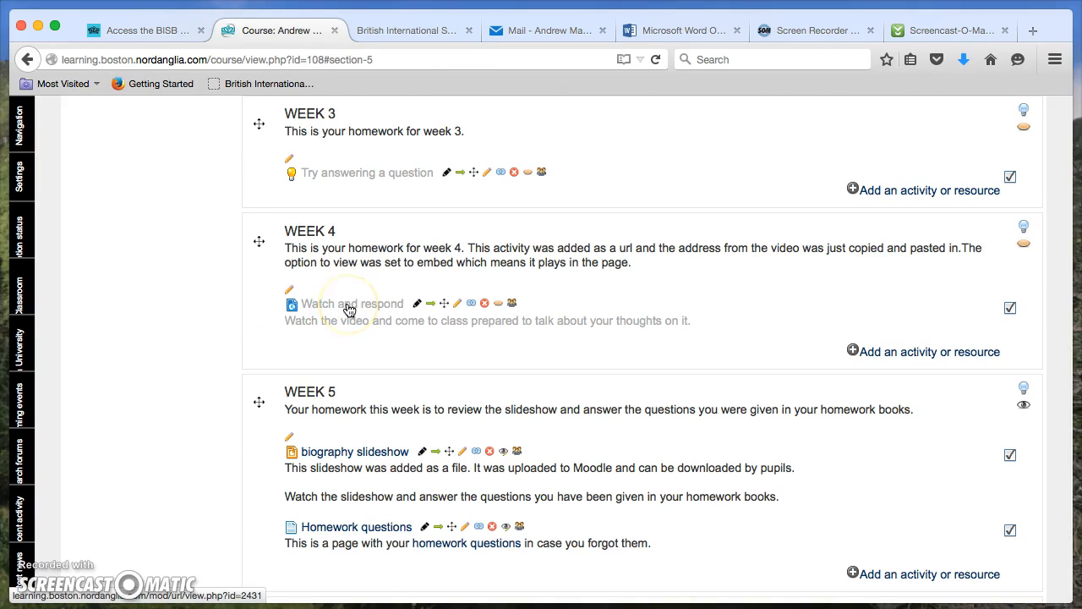
click(459, 304)
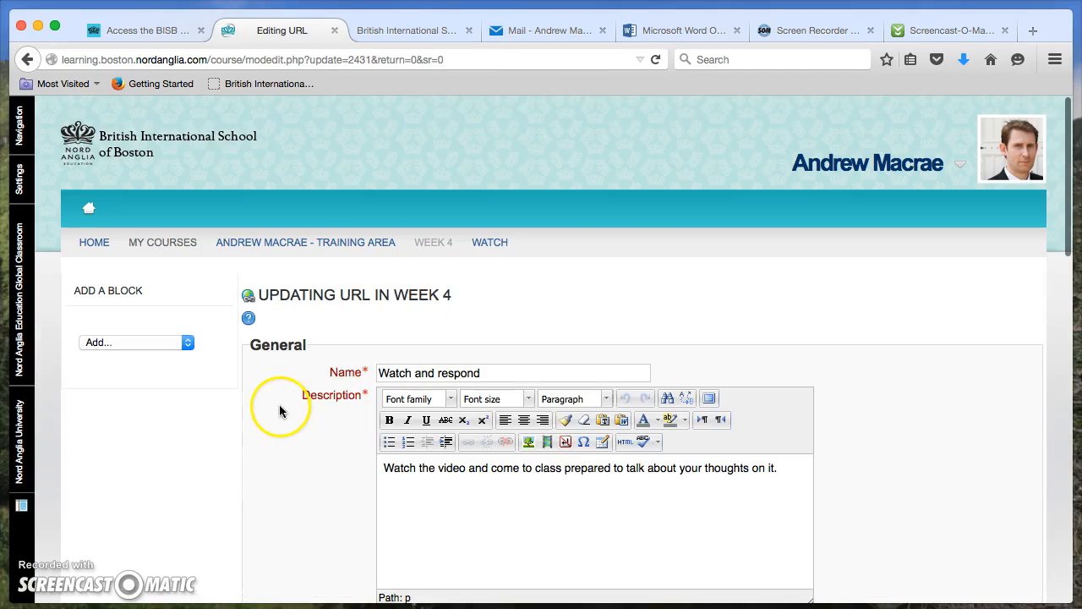
scroll(279, 411, down, 3)
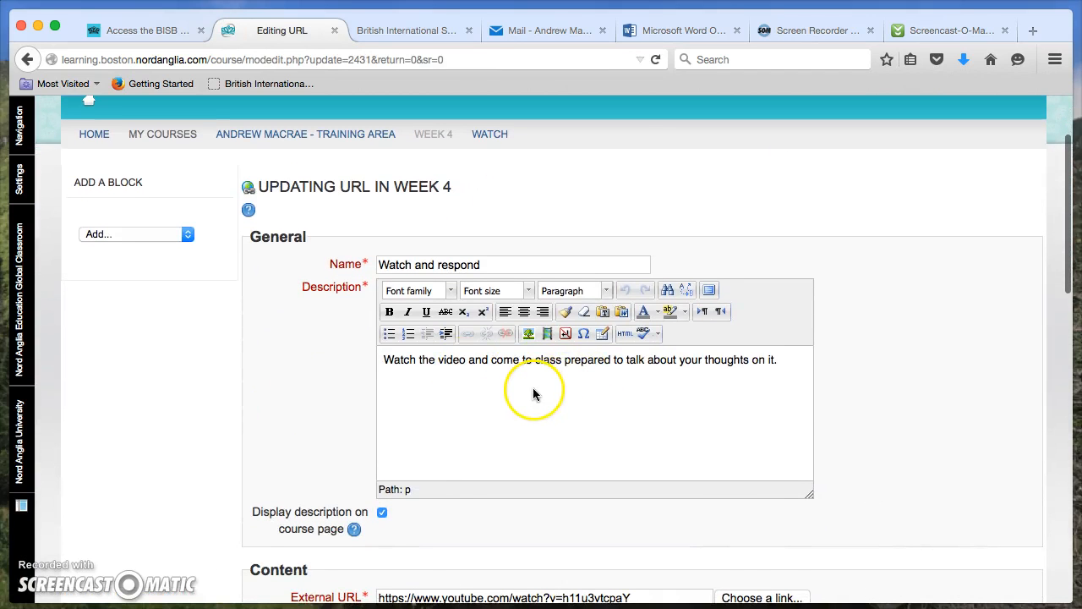
scroll(533, 393, down, 4)
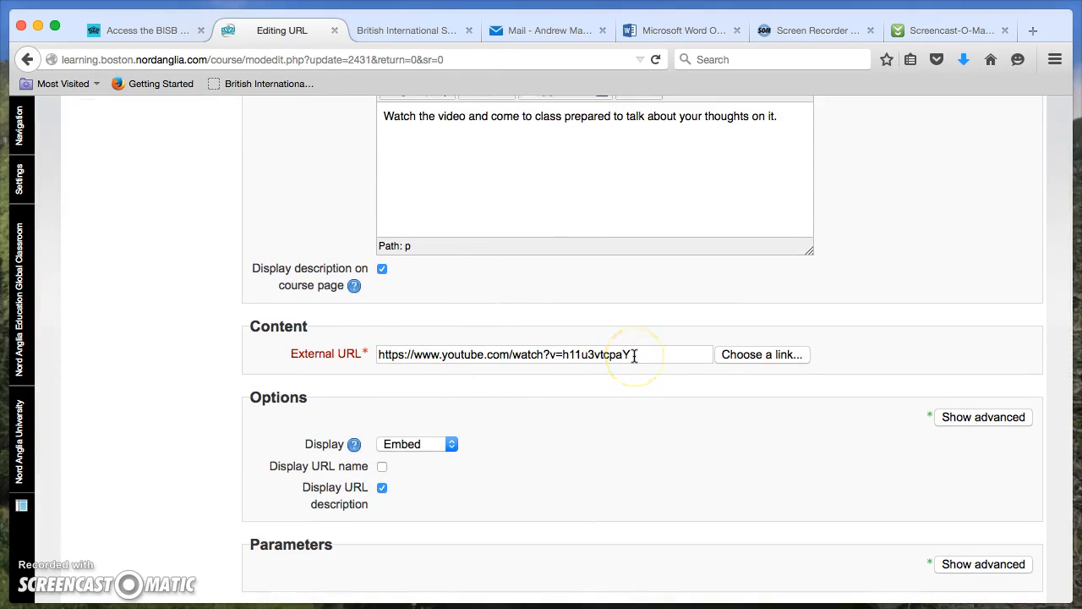
scroll(575, 433, down, 2)
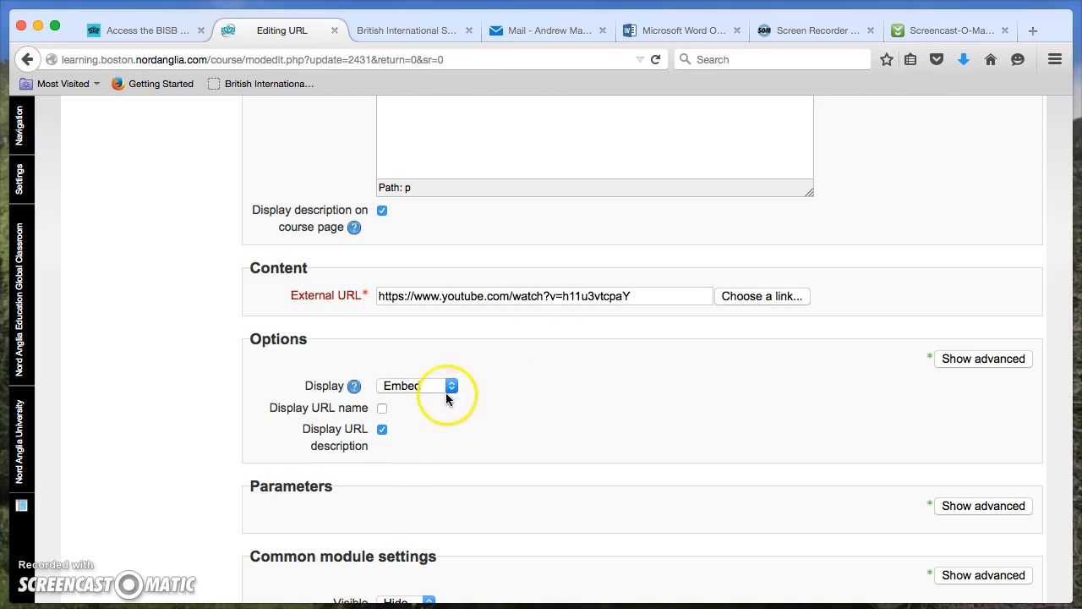
scroll(584, 364, down, 1)
scroll(583, 364, down, 10)
click(433, 481)
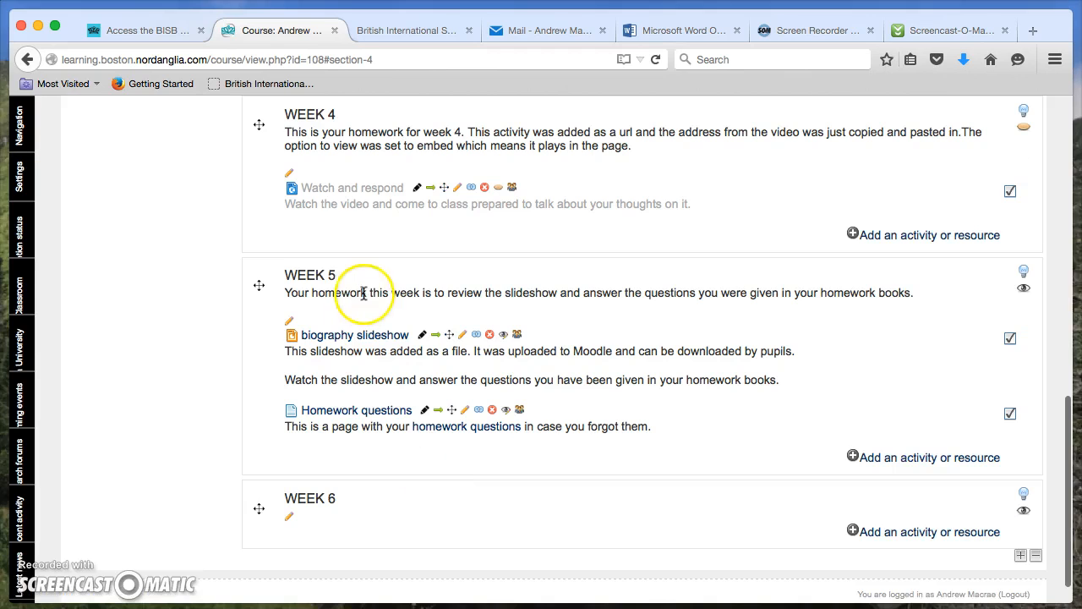
Step: View the Week 4 "Watch and respond" activity, briefly play and pause its embedded video, and return to the course page
click(334, 189)
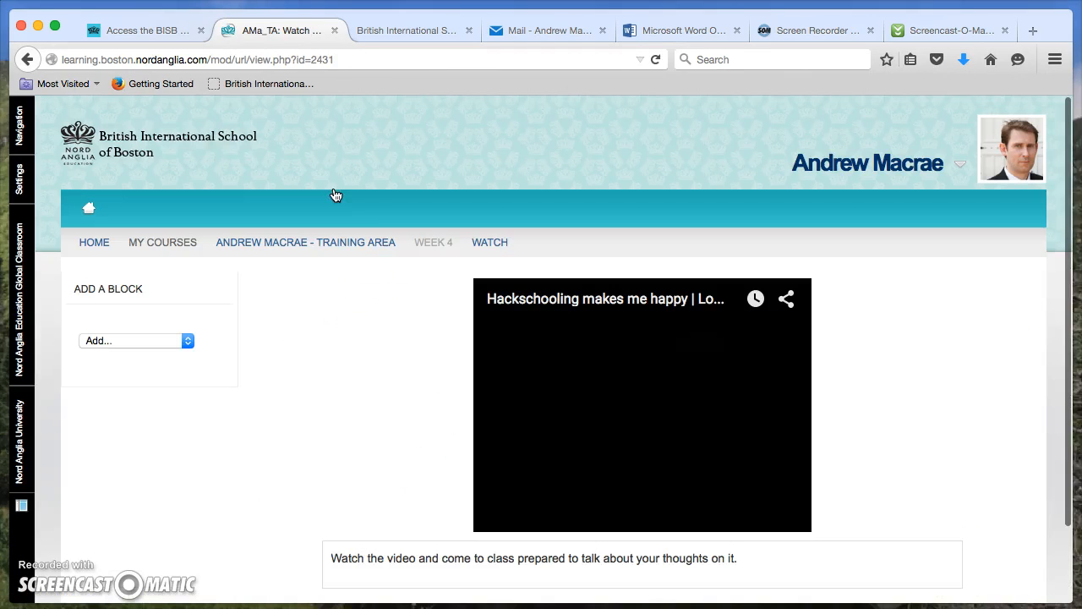
scroll(411, 362, down, 2)
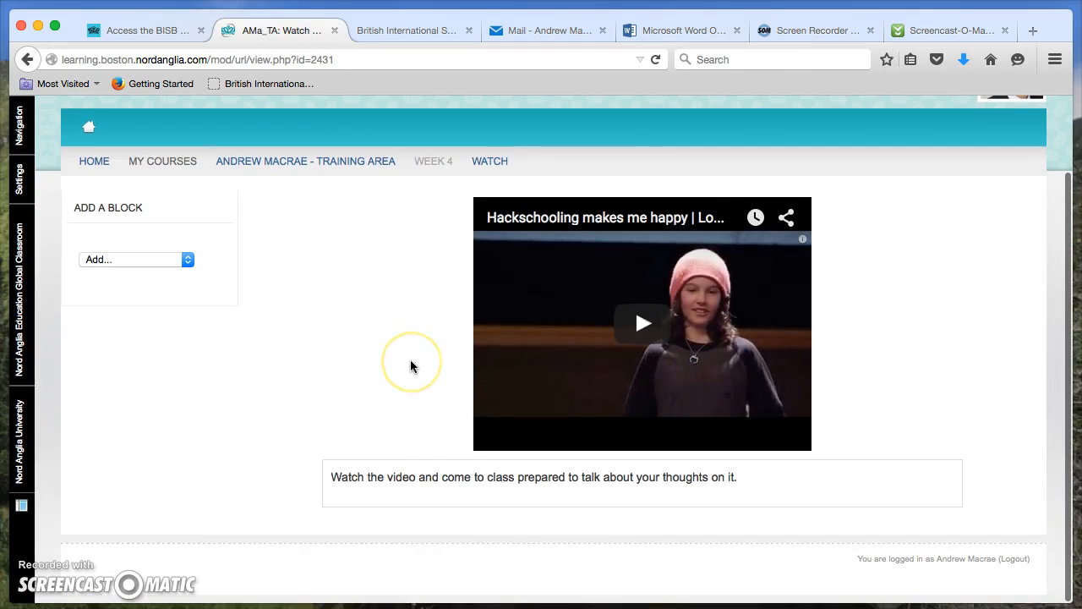
click(675, 308)
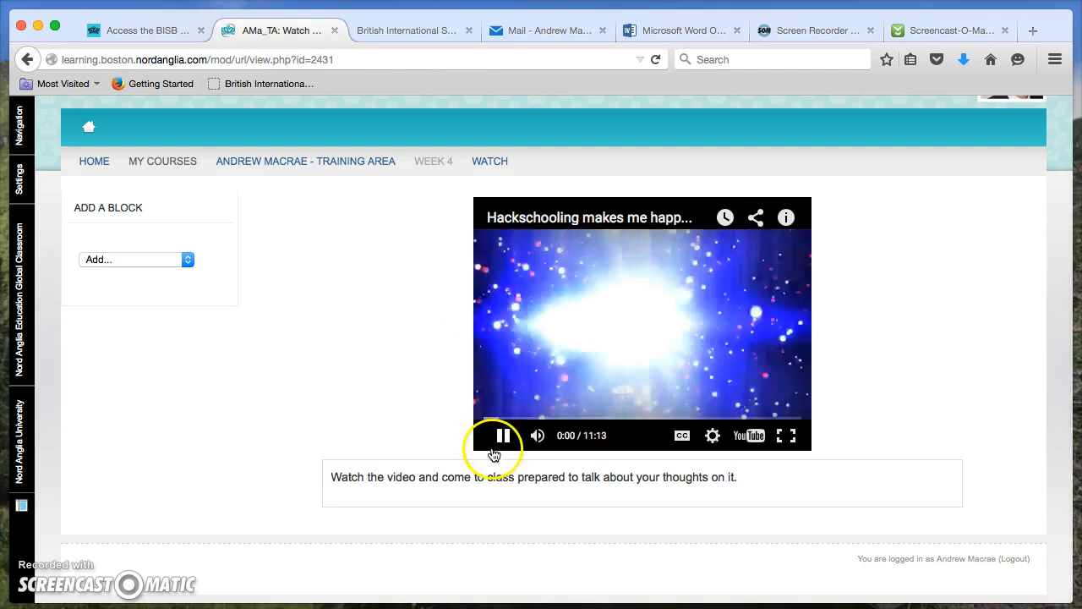
click(502, 436)
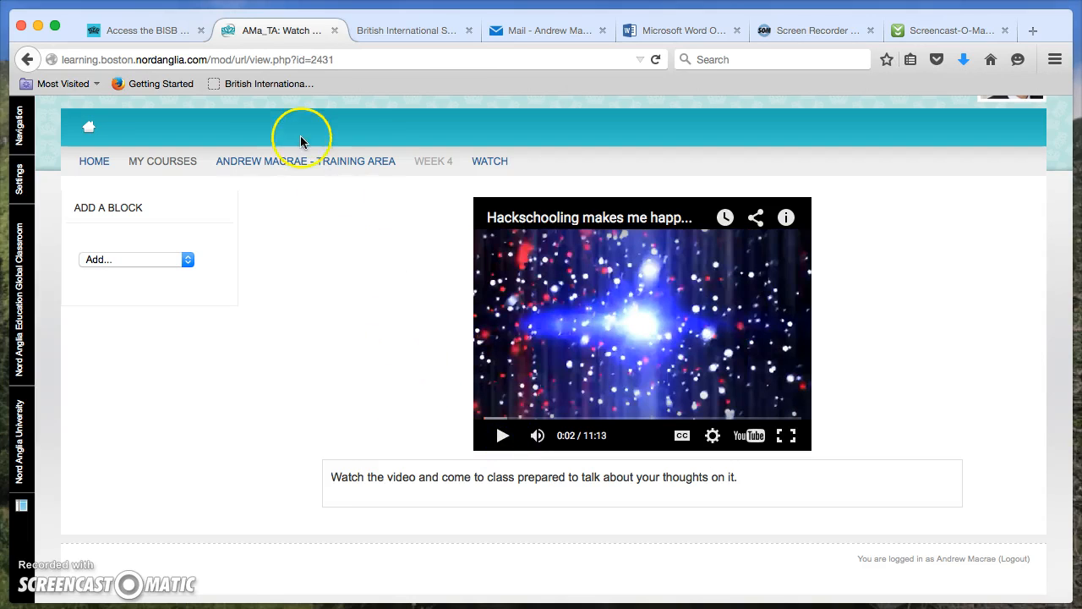
click(306, 165)
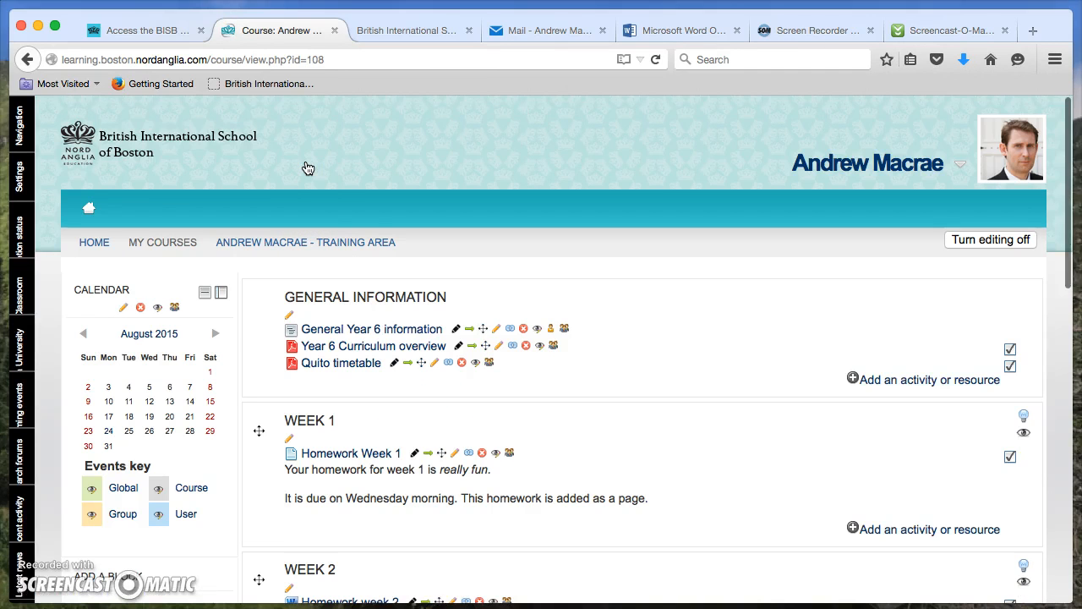
Step: Bring up the choice of activities and resources that can be added to Week 6
scroll(557, 368, down, 5)
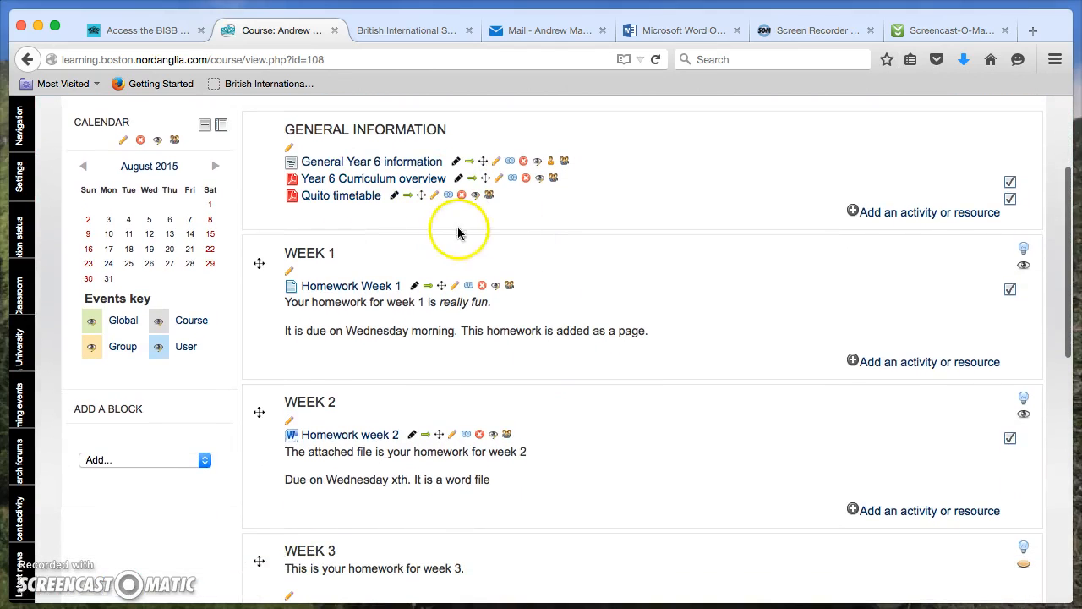
scroll(576, 298, down, 2)
scroll(576, 297, down, 15)
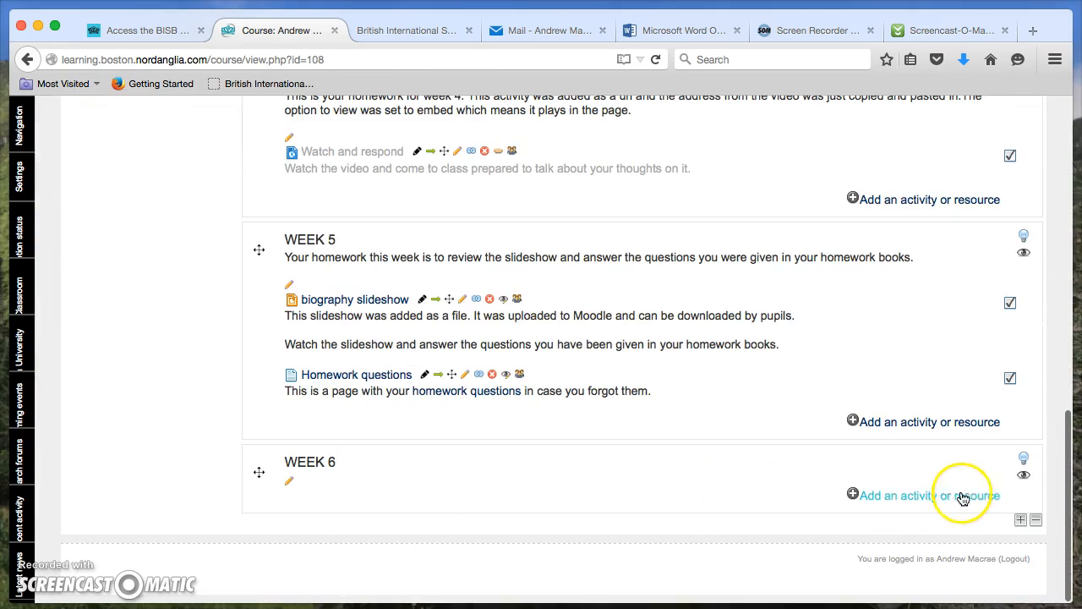
click(931, 497)
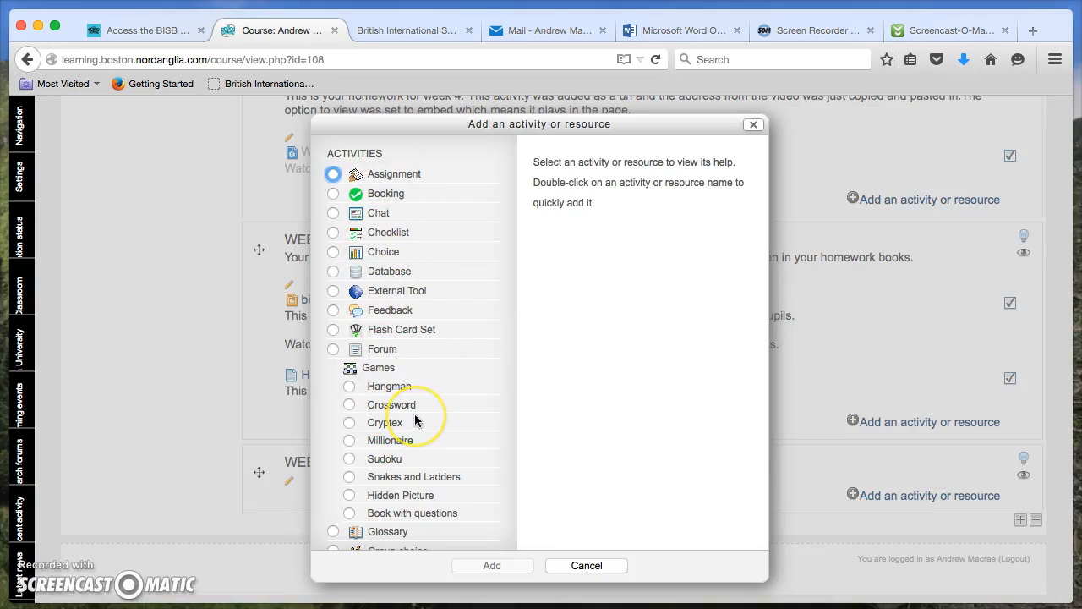
Step: Examine the activity, game and resource types available for adding to the course
scroll(415, 421, down, 10)
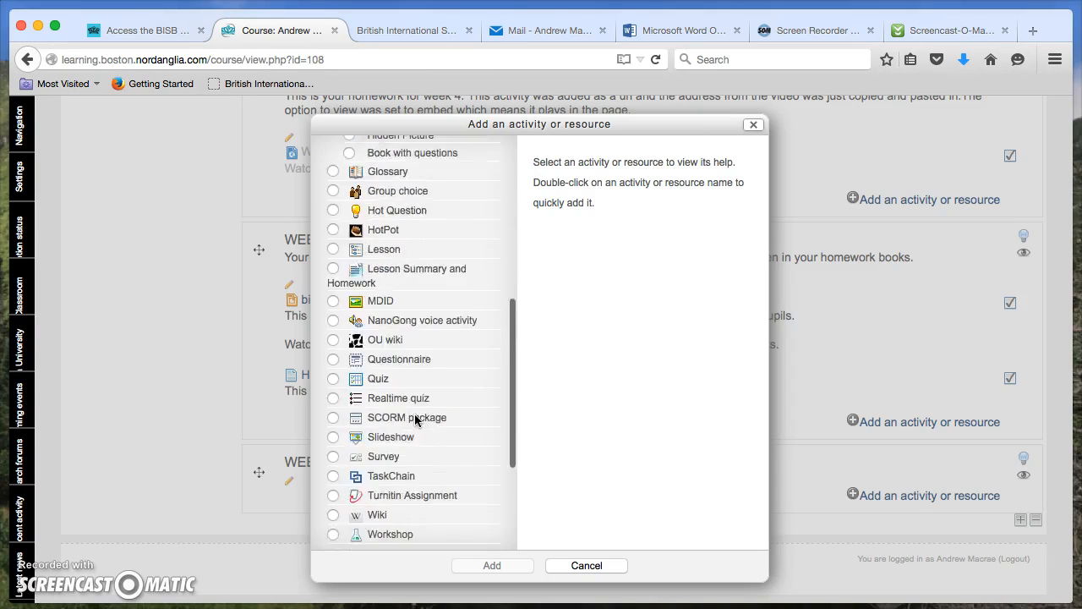
scroll(414, 420, down, 3)
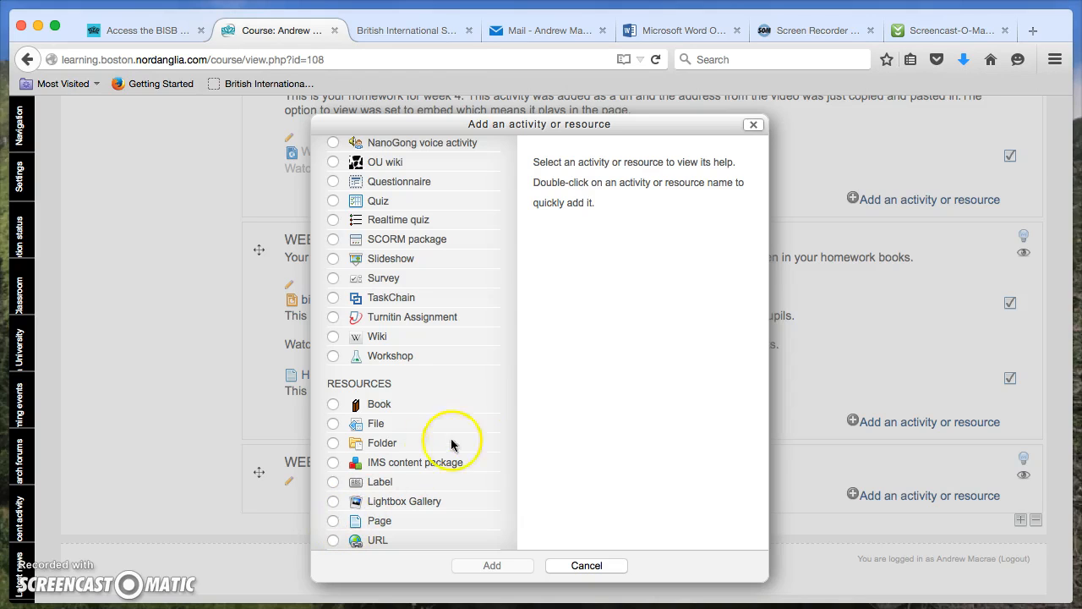
scroll(426, 431, up, 1)
scroll(426, 431, up, 6)
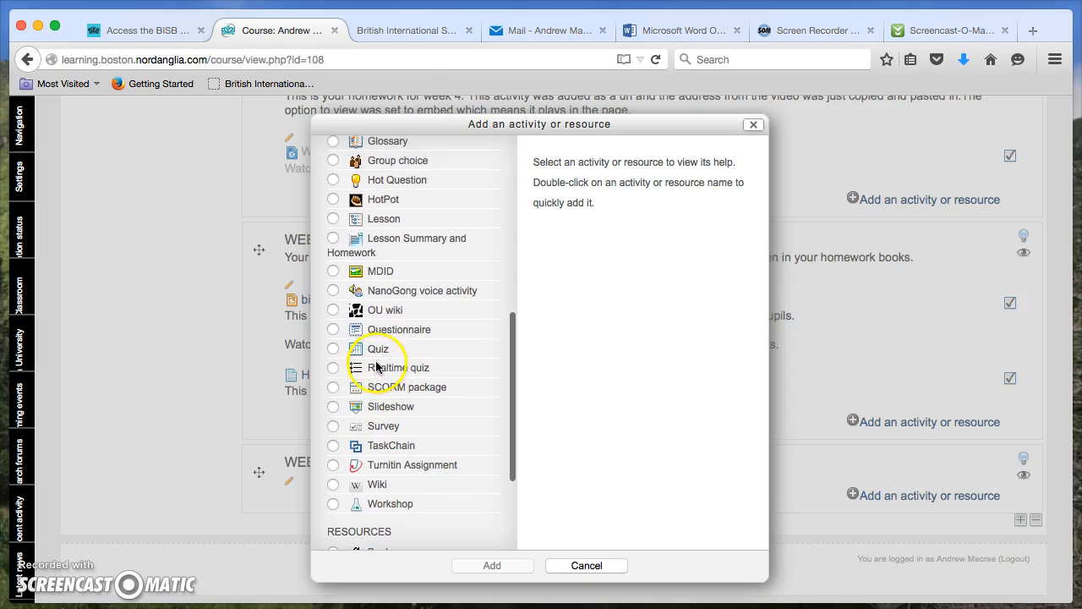
scroll(381, 342, up, 5)
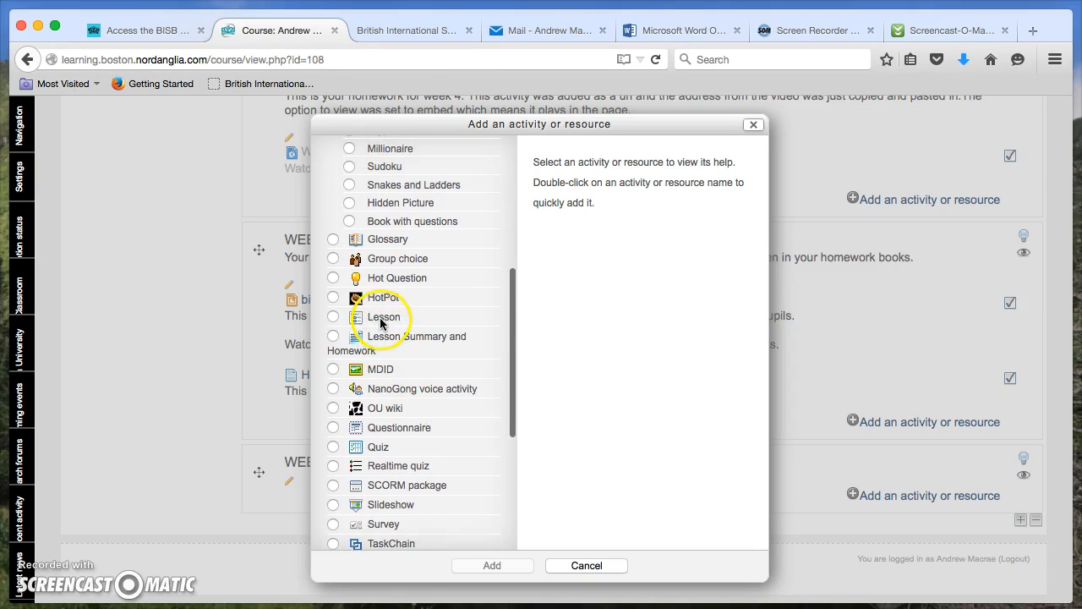
scroll(381, 324, up, 2)
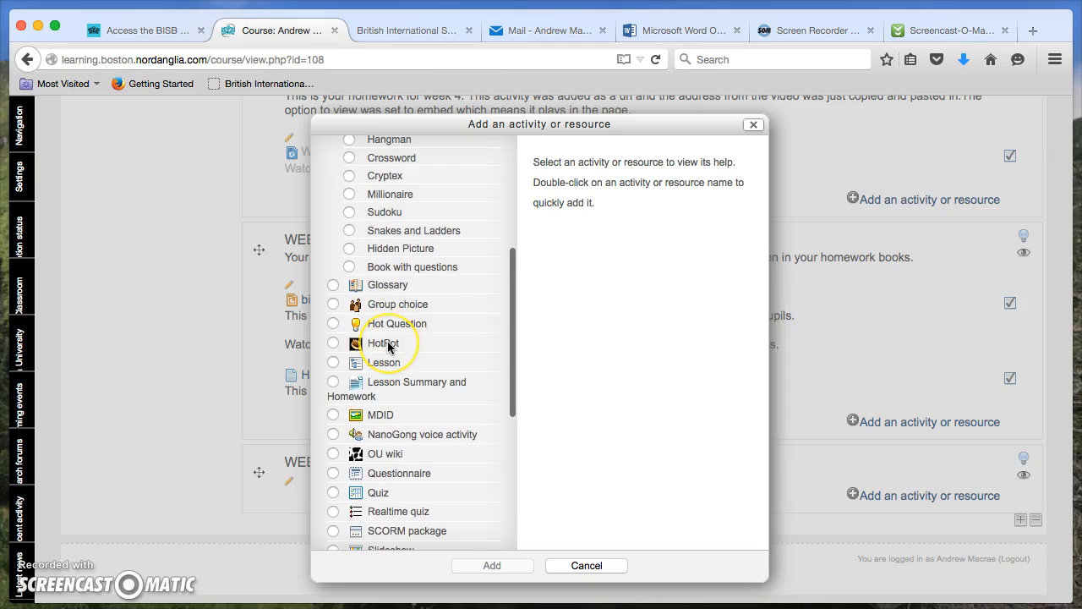
scroll(436, 334, up, 4)
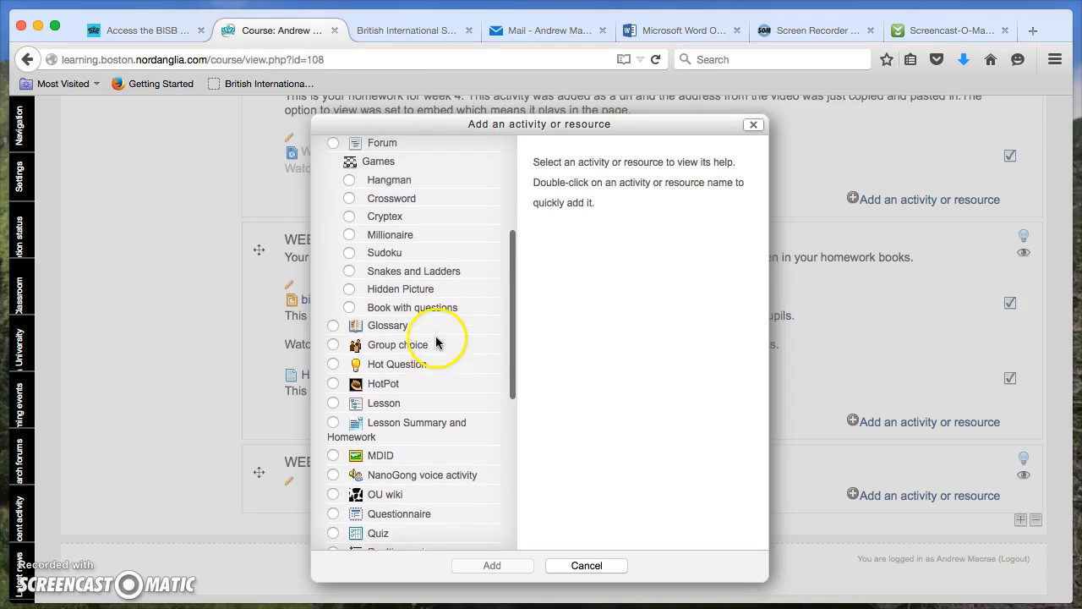
scroll(403, 333, up, 3)
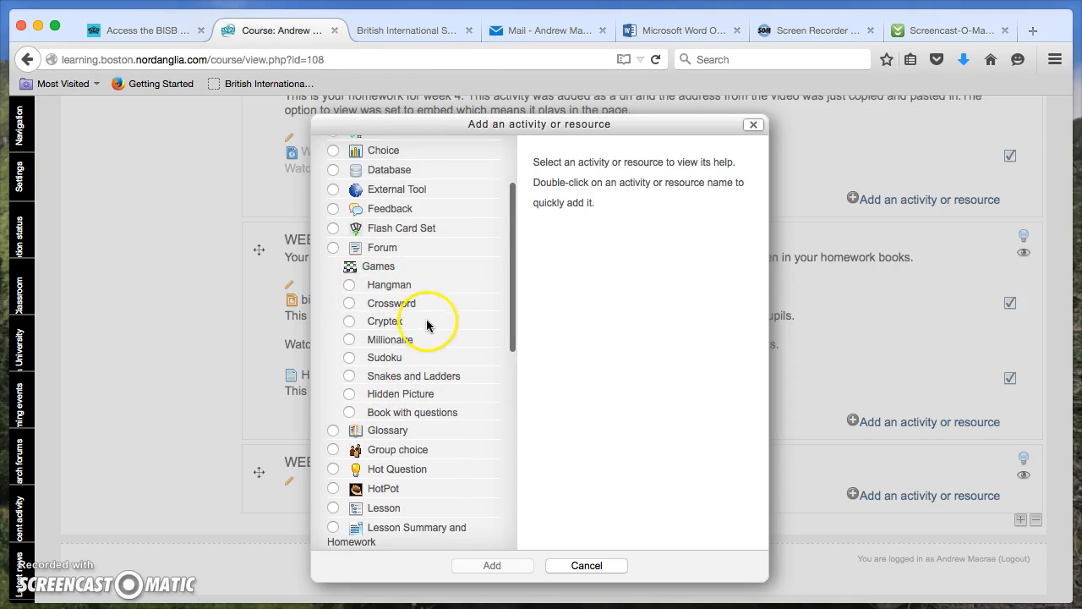
scroll(416, 329, up, 4)
scroll(415, 329, up, 1)
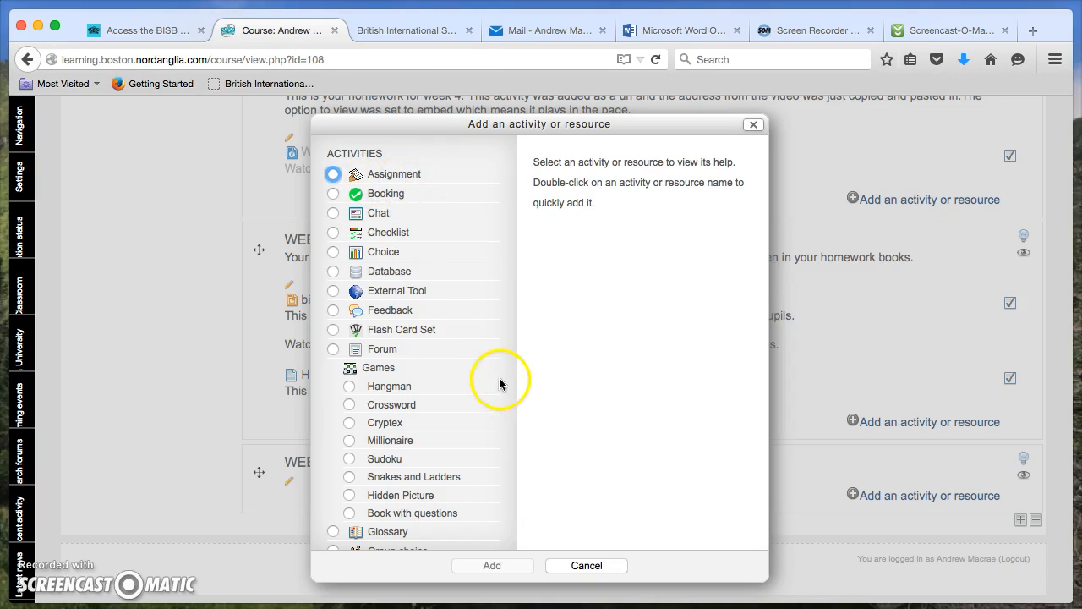
Step: Add a new Page resource to Week 6
scroll(450, 387, down, 10)
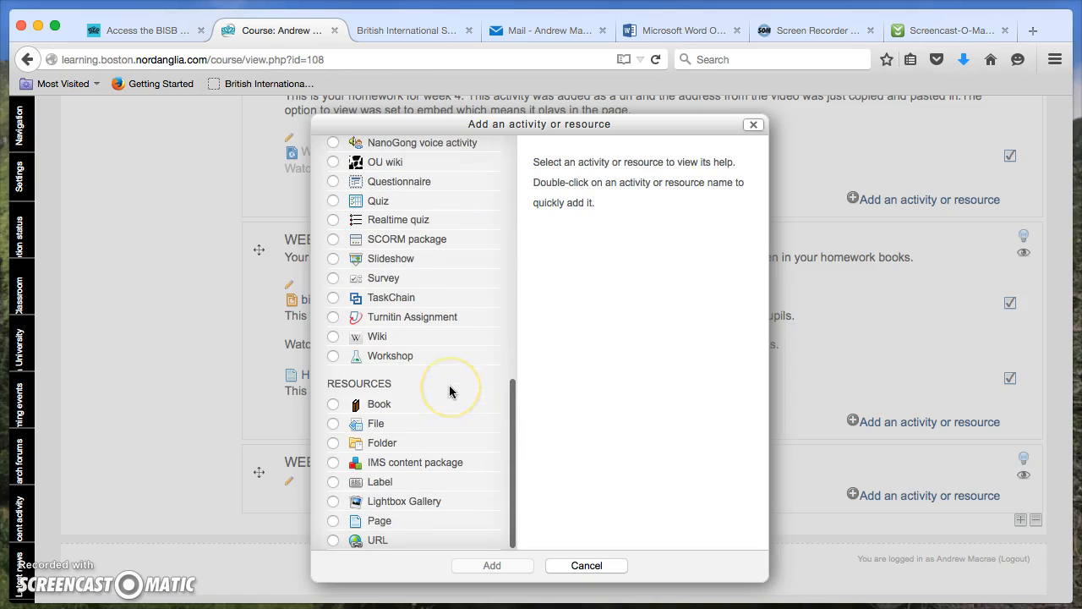
click(333, 520)
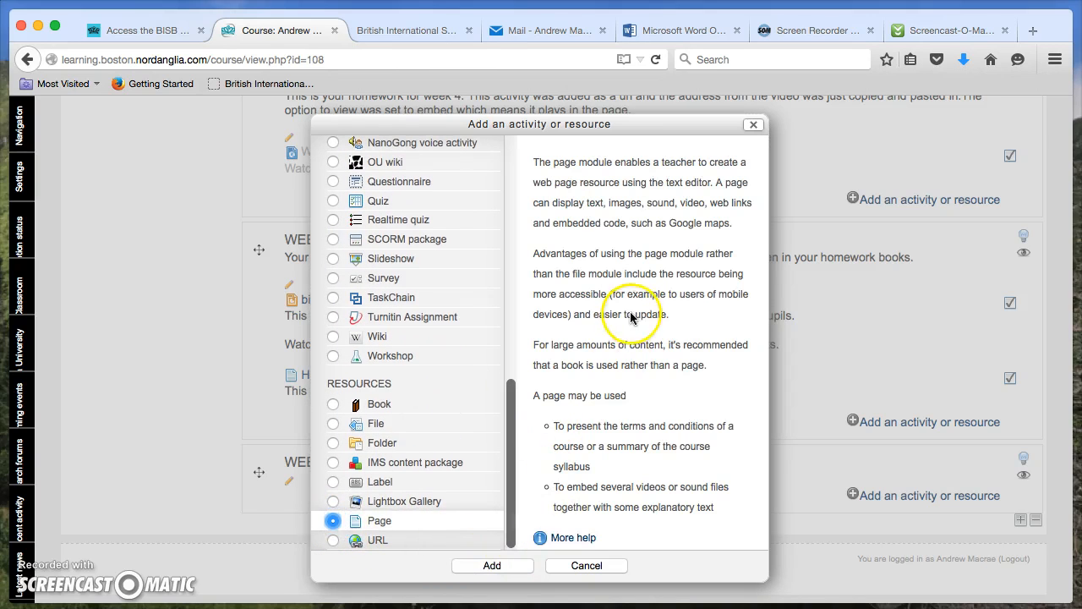
click(494, 567)
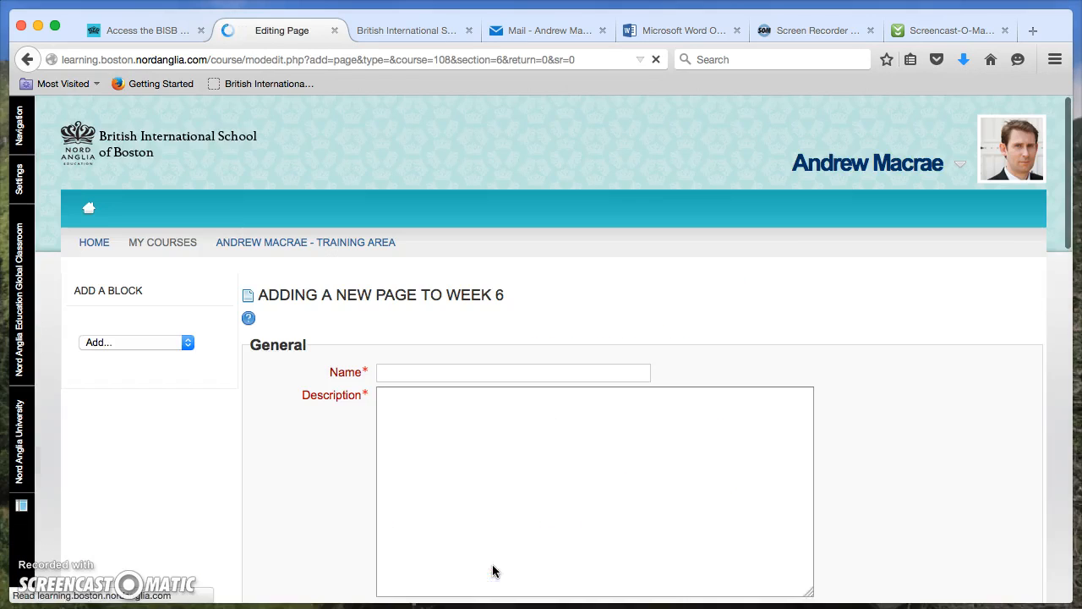
Step: Name the new page "This is a page about chicken" and enter "blah blah blah" as its description
scroll(634, 335, down, 5)
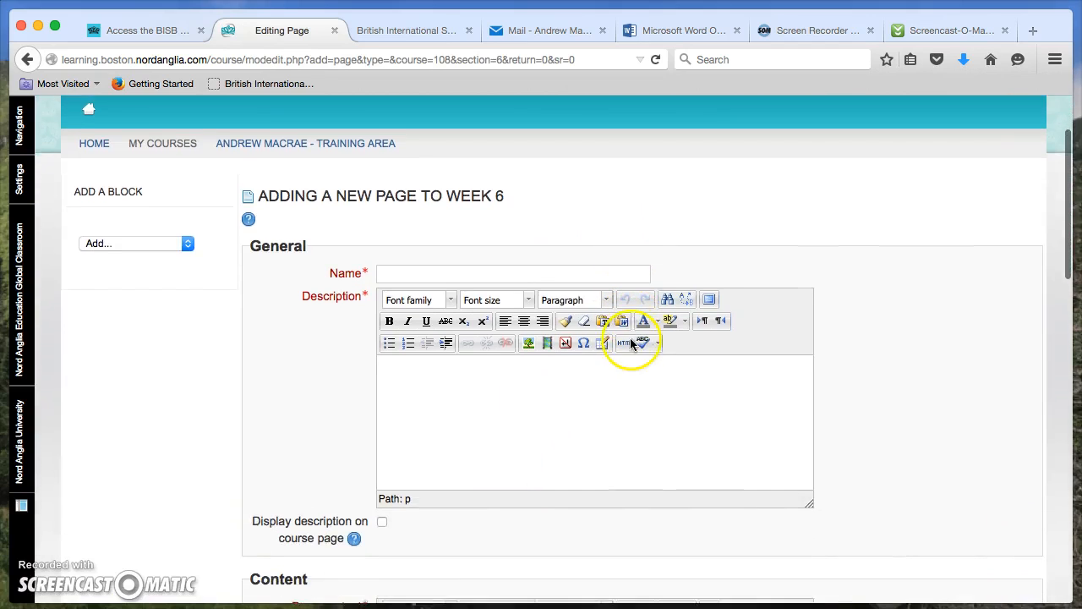
click(397, 199)
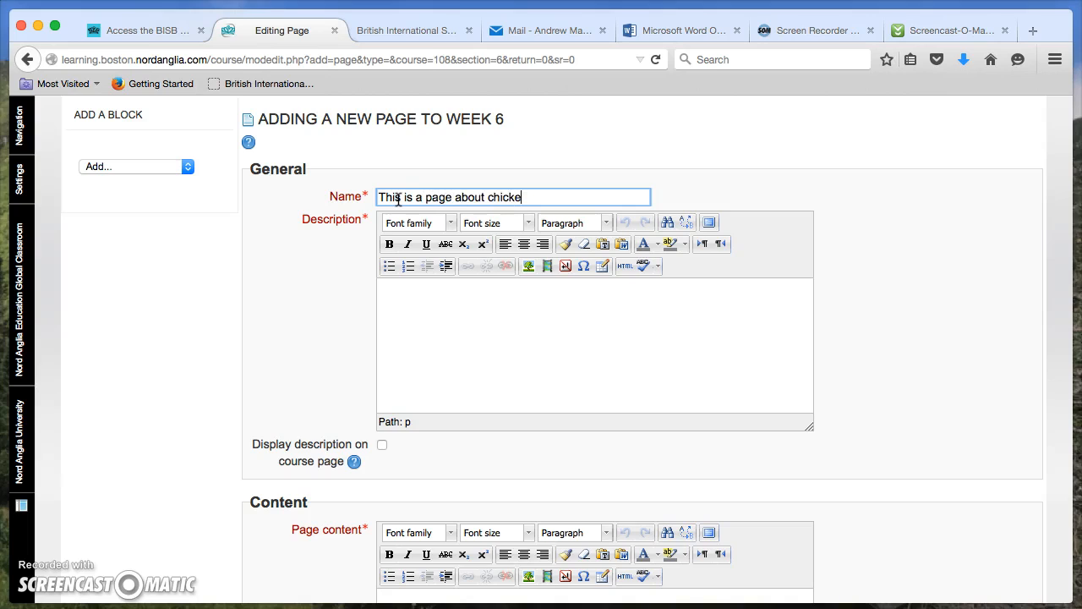
click(397, 293)
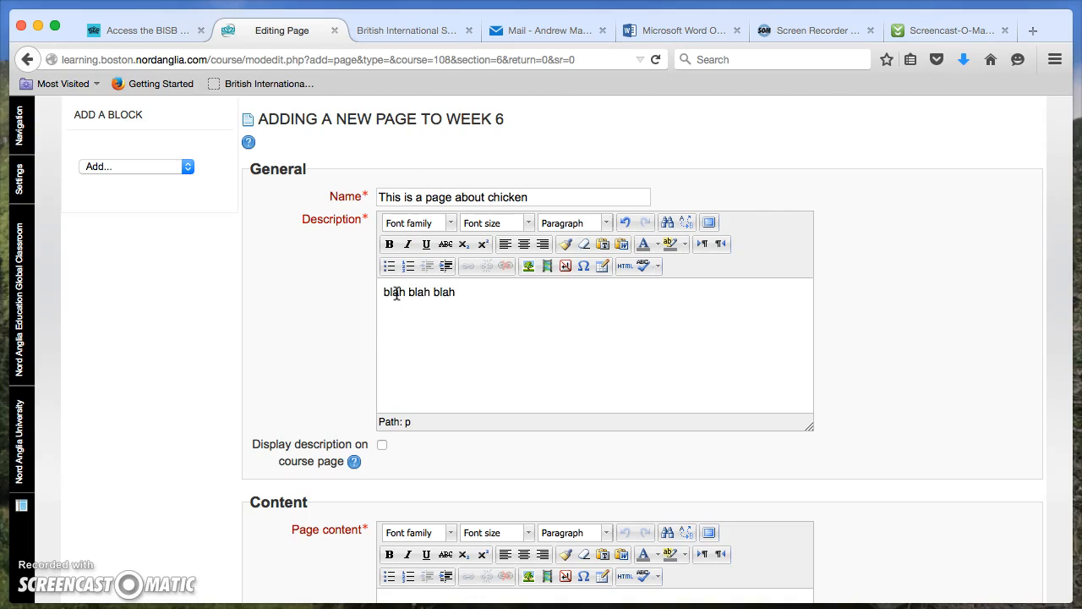
Step: Format the description text "blah blah blah" as a bulleted list item in bold
drag(473, 293, 350, 283)
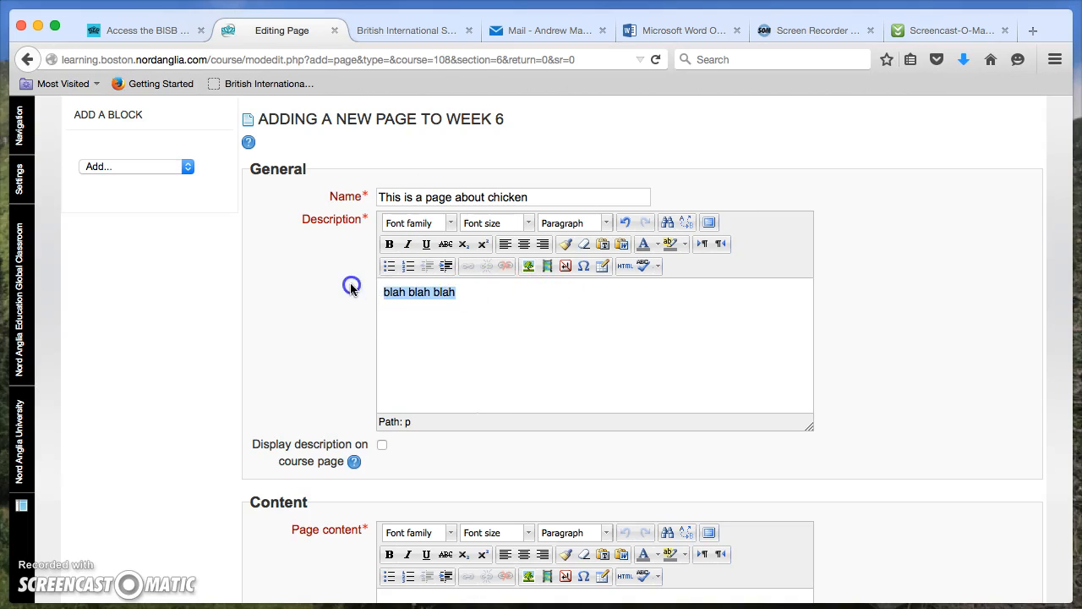
click(392, 268)
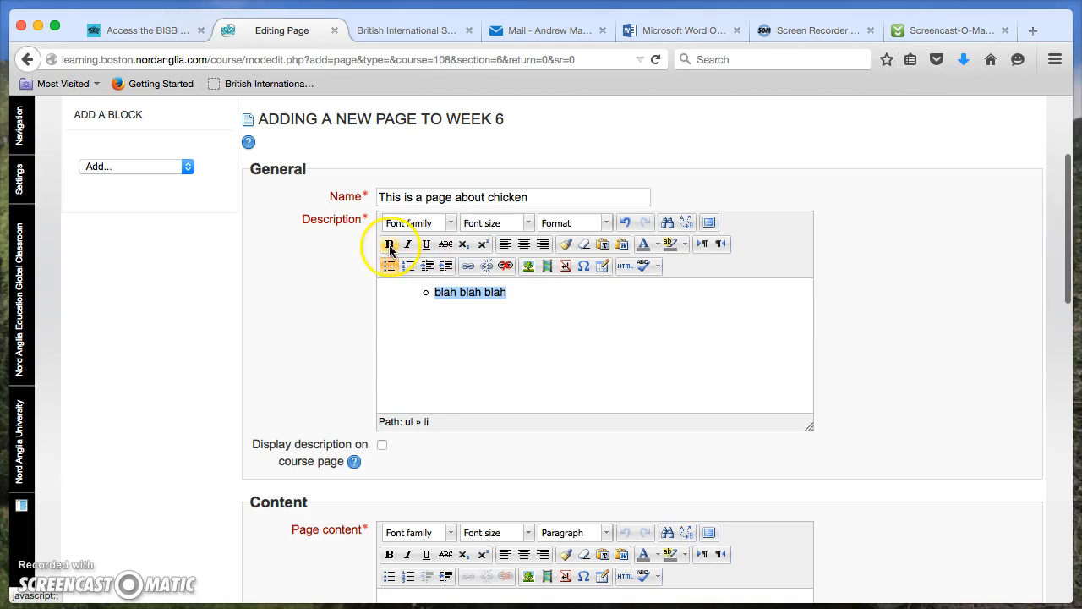
click(389, 244)
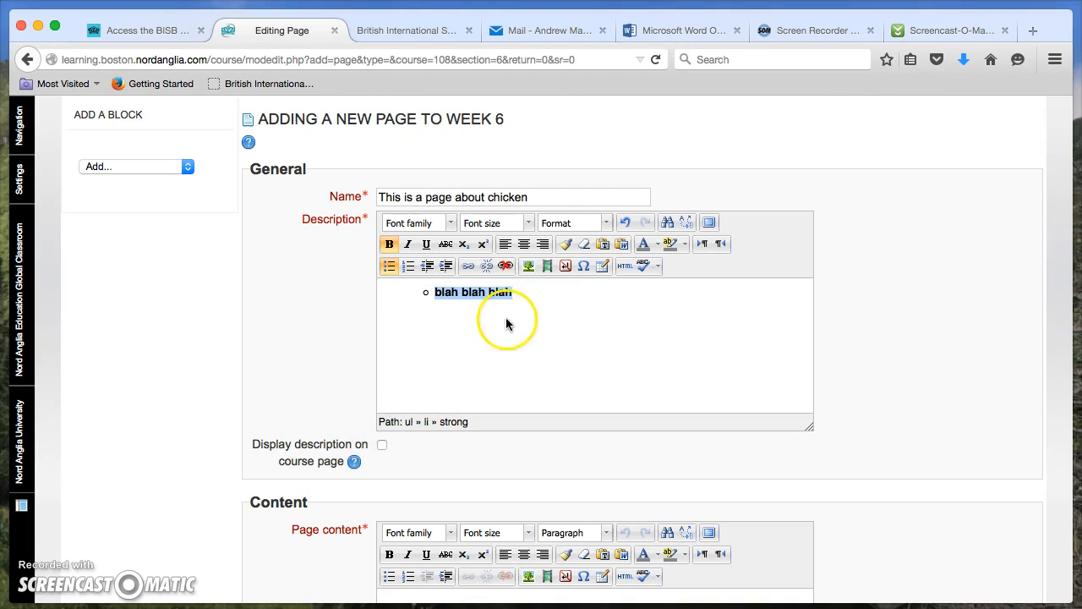
Step: Remove the bullet from "blah blah blah" in the description, centre the text and set its font size to 4 (14pt)
click(517, 294)
drag(517, 294, 421, 294)
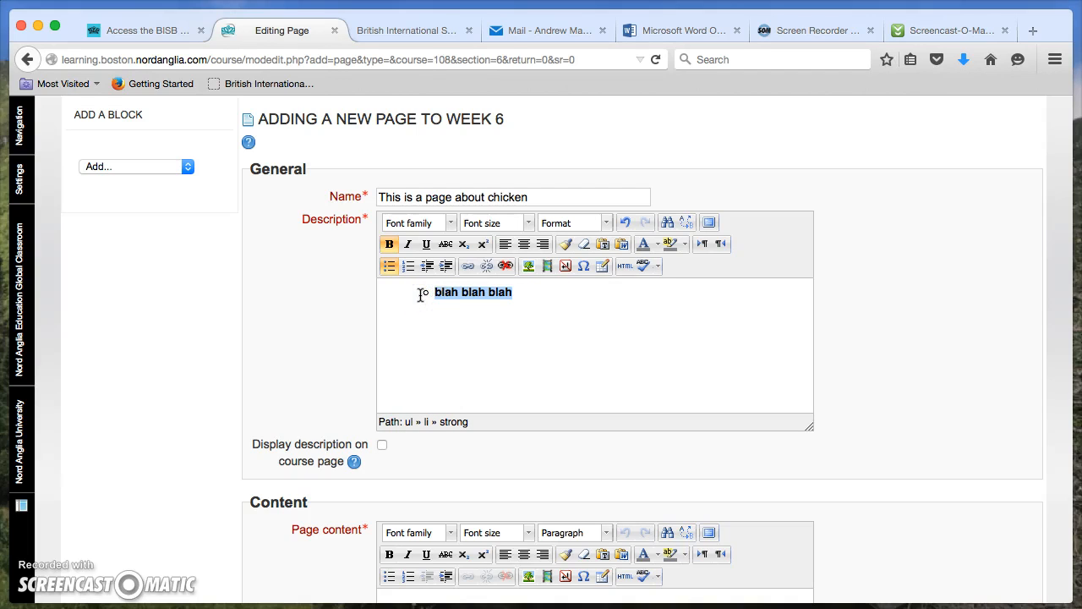
click(389, 267)
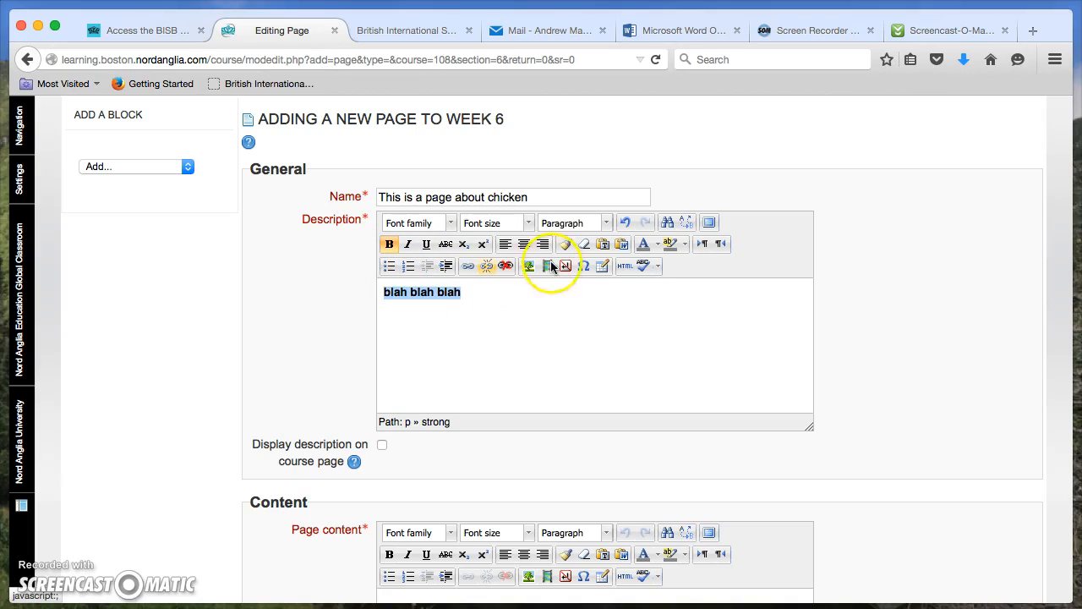
click(523, 244)
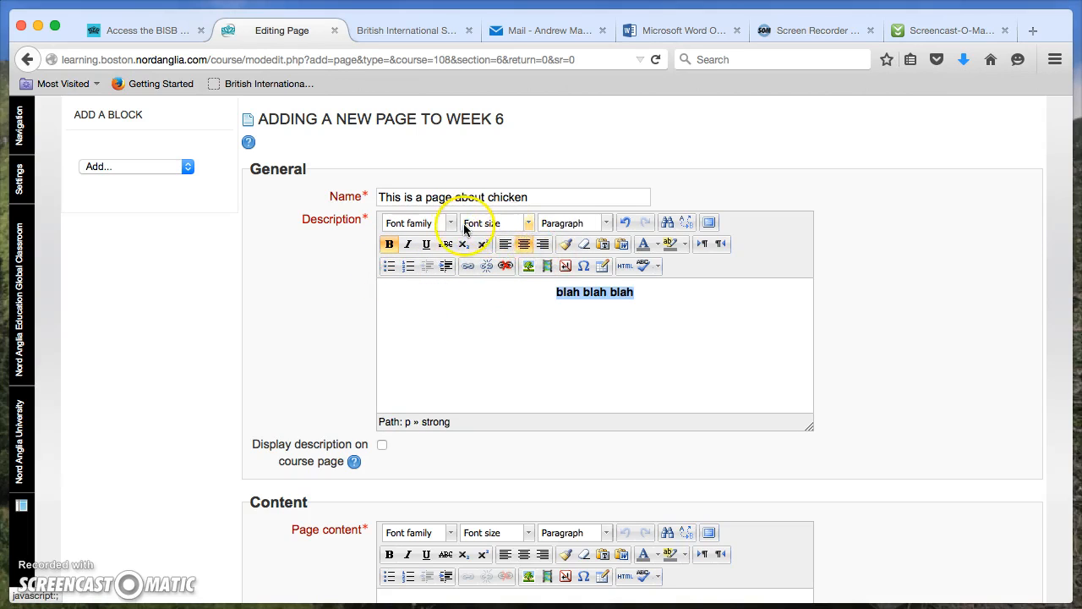
click(529, 224)
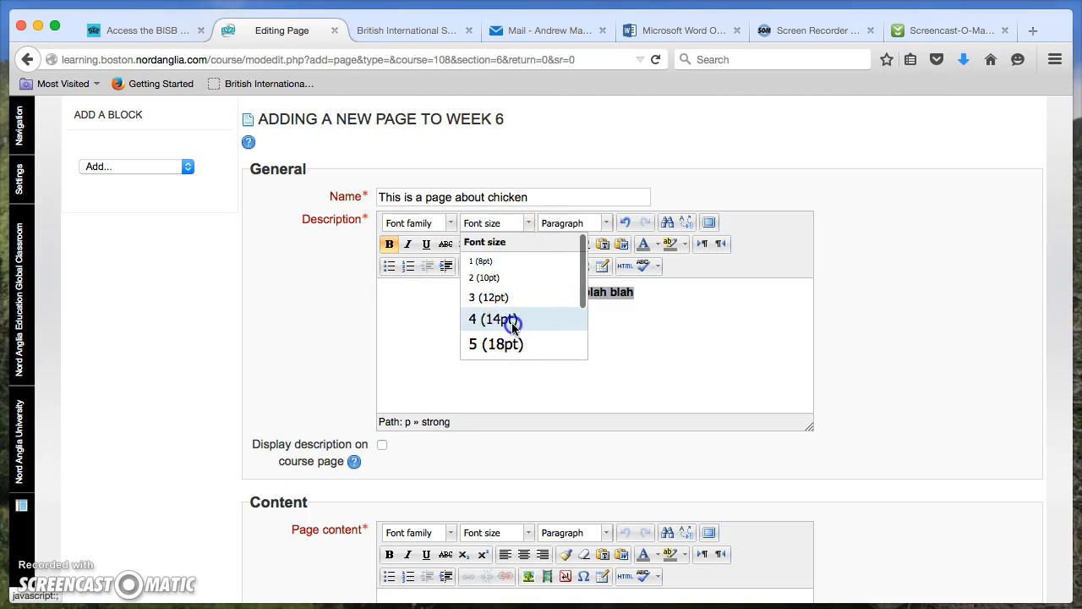
click(512, 319)
scroll(546, 342, down, 2)
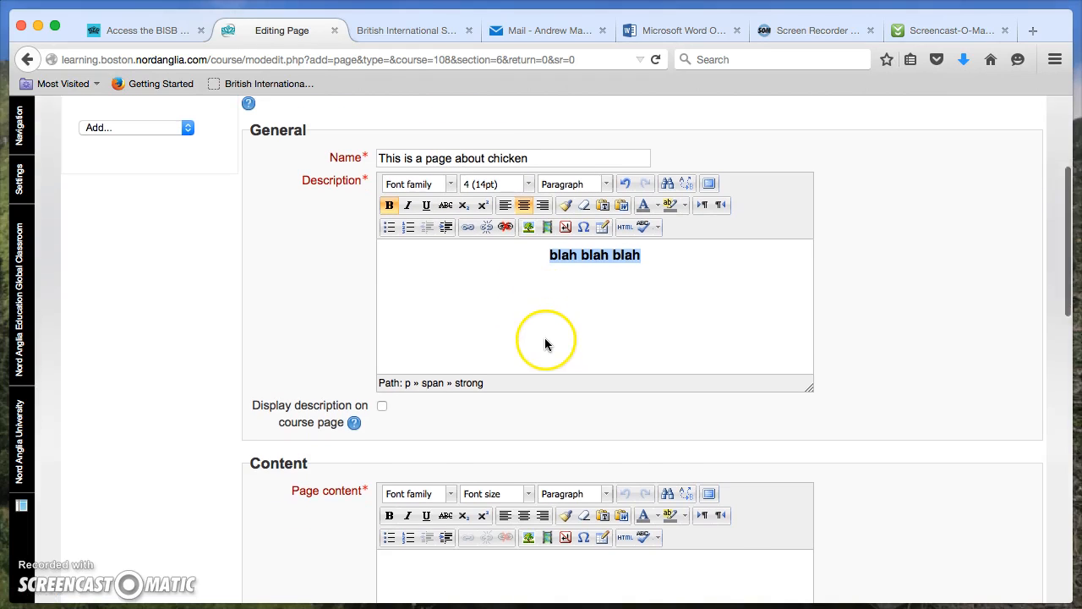
Step: Choose timemachine.jpg from the recent files as the image for the line below the description text
click(604, 263)
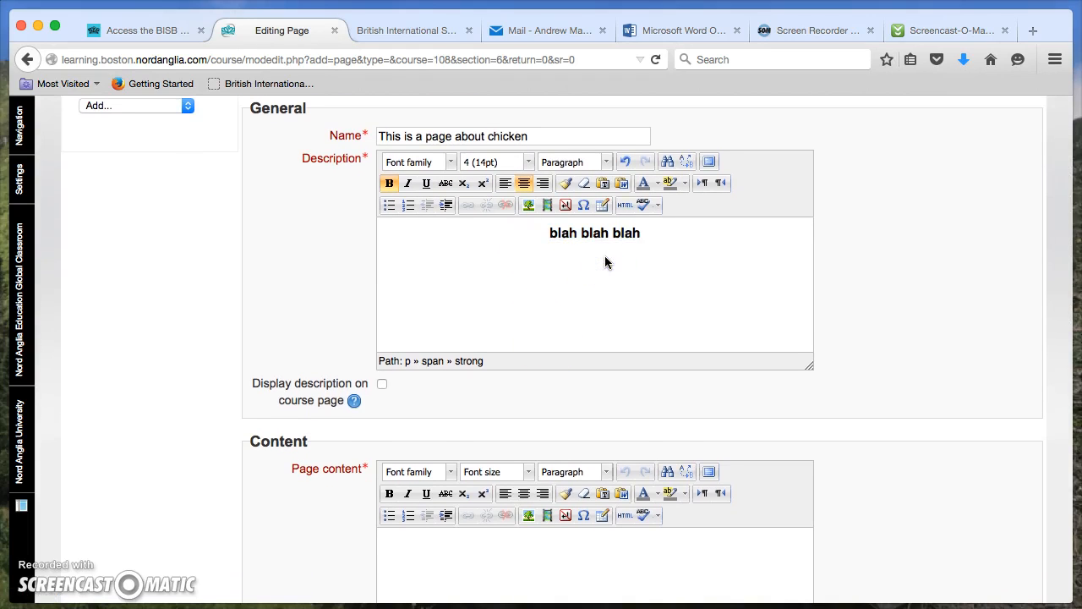
click(553, 218)
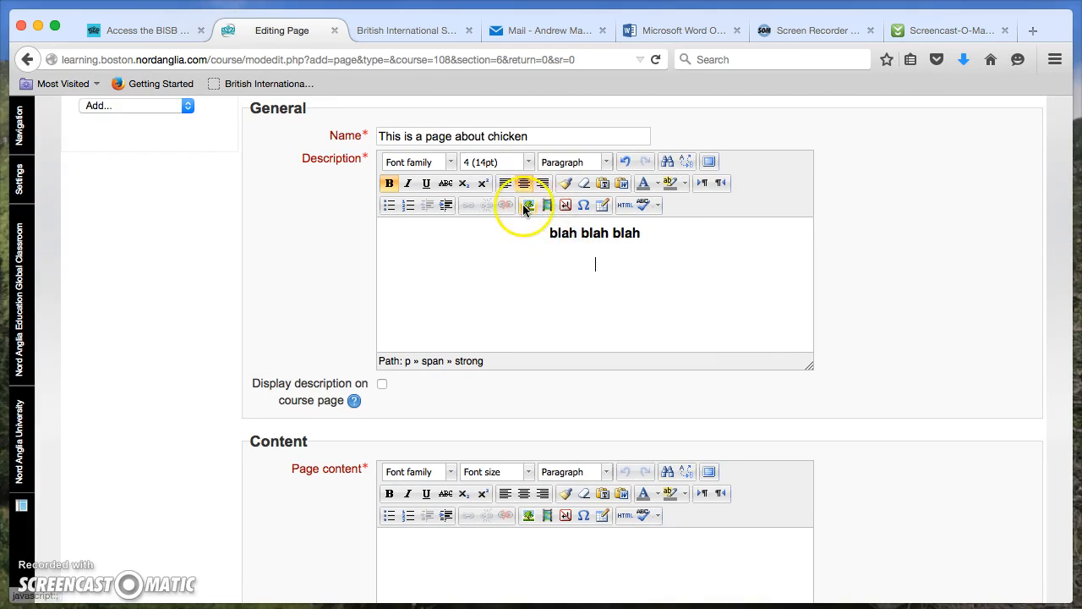
click(525, 206)
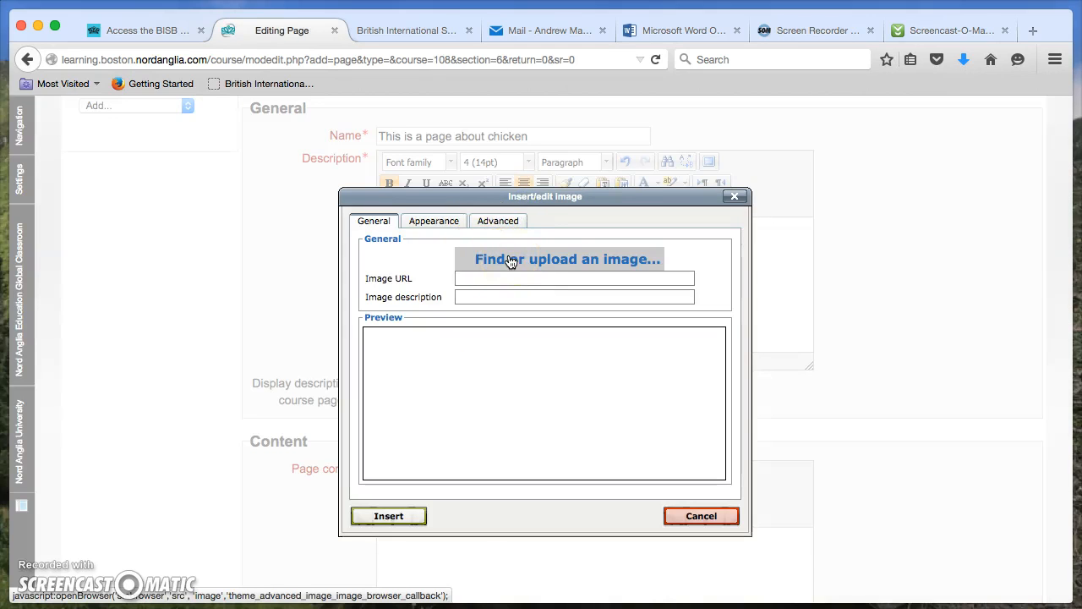
click(479, 283)
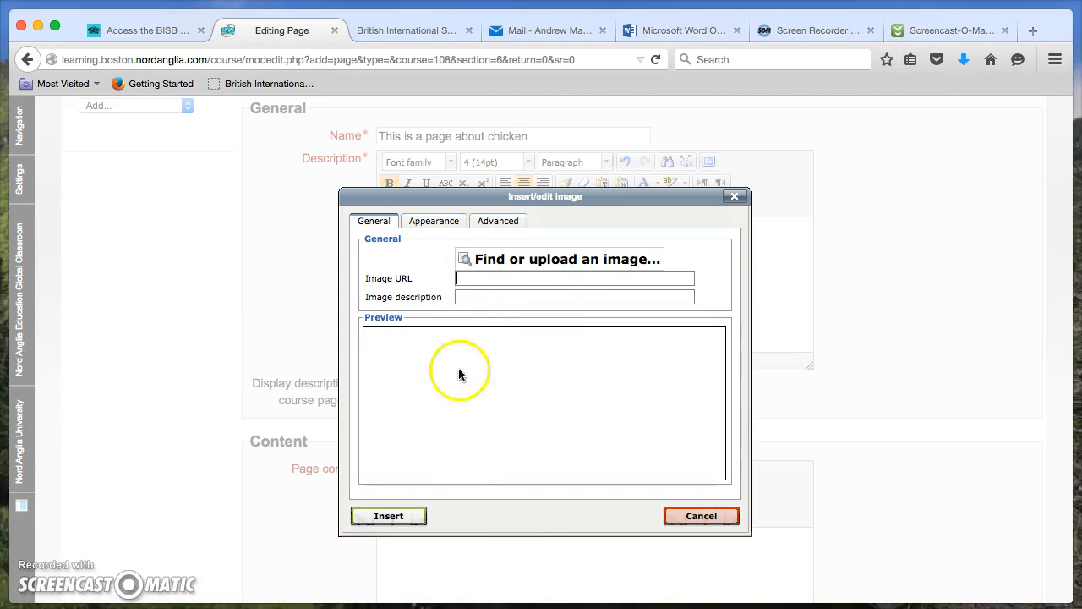
click(488, 268)
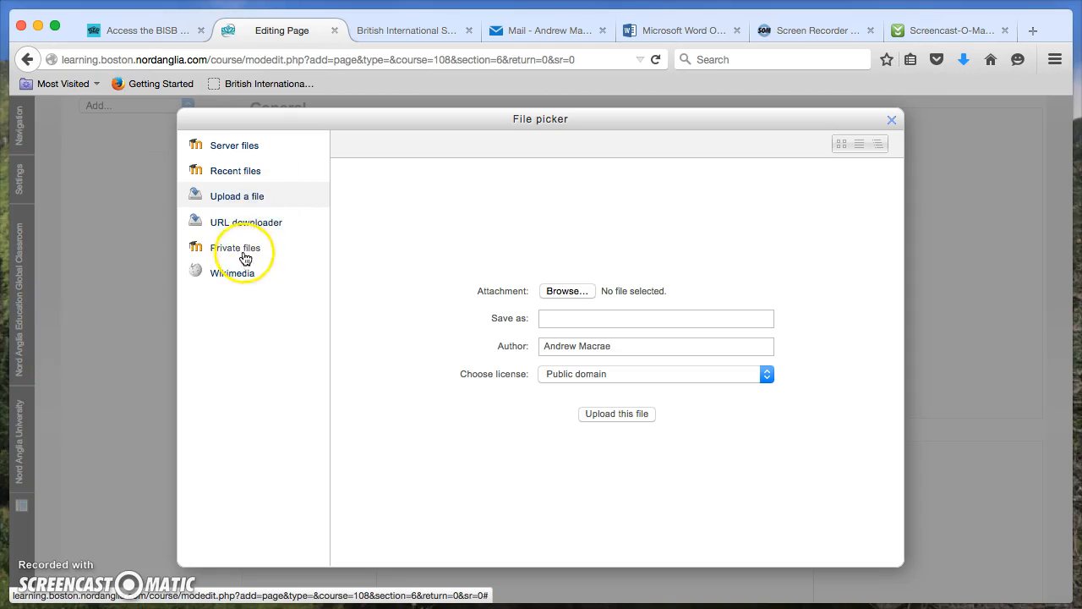
click(228, 173)
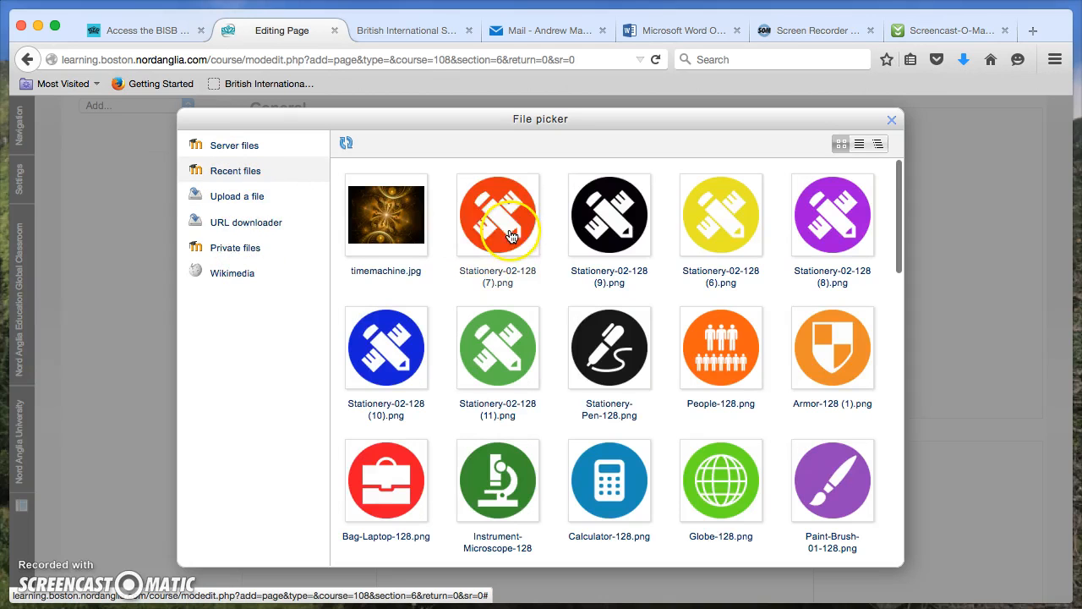
click(382, 217)
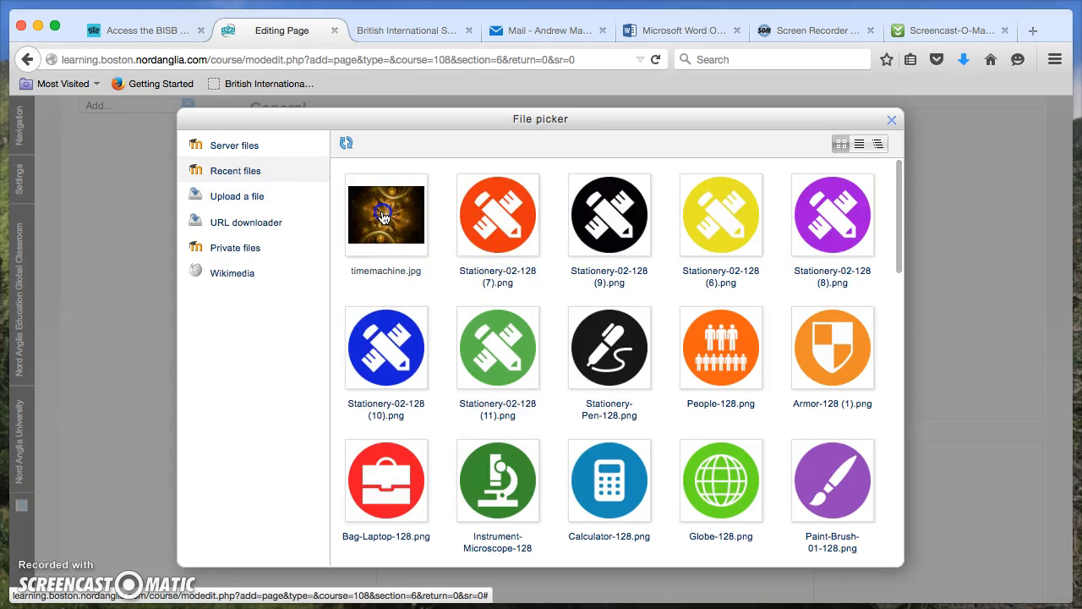
click(610, 310)
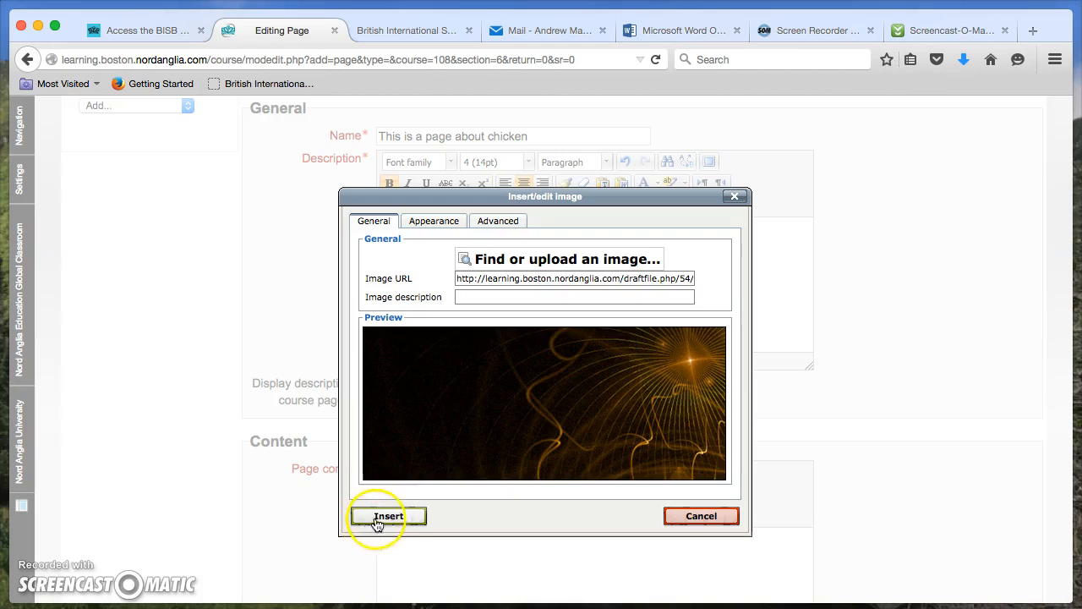
Step: Review the image's appearance and advanced settings, and insert it into the description without an image description
click(437, 224)
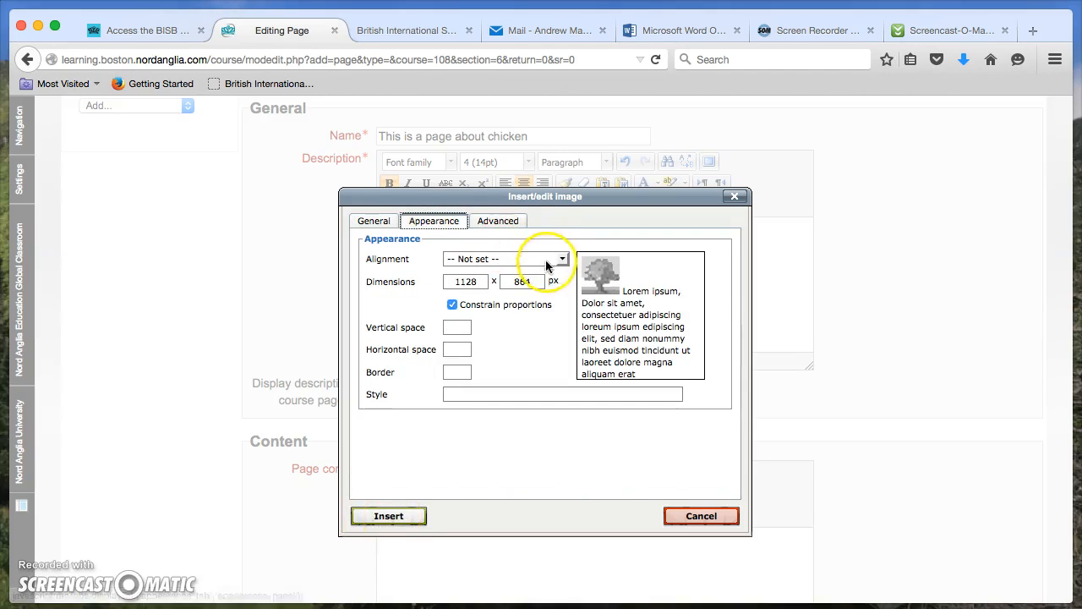
click(509, 225)
click(375, 222)
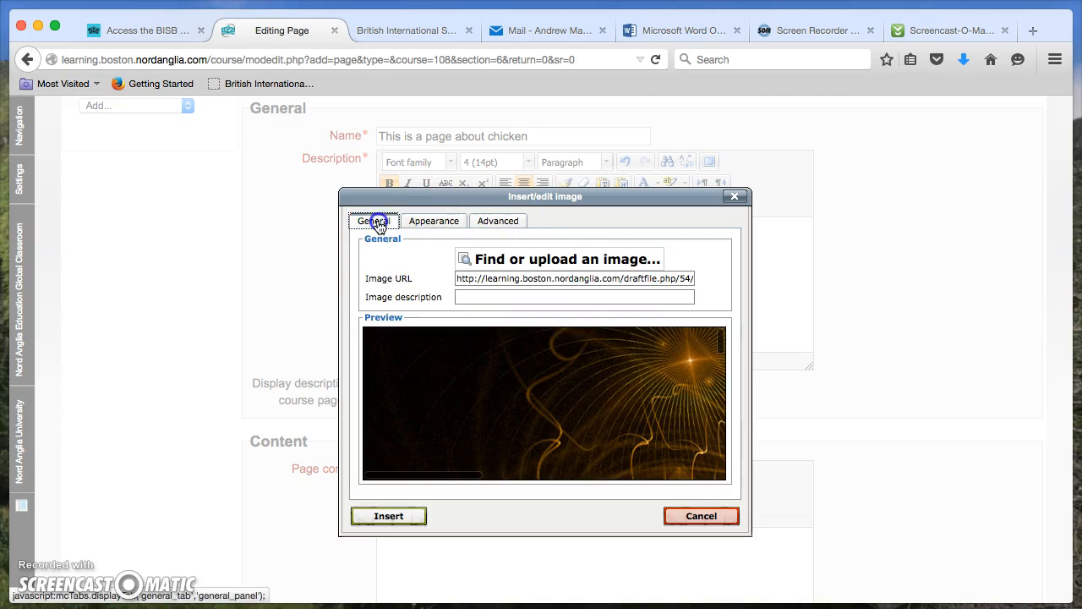
click(397, 519)
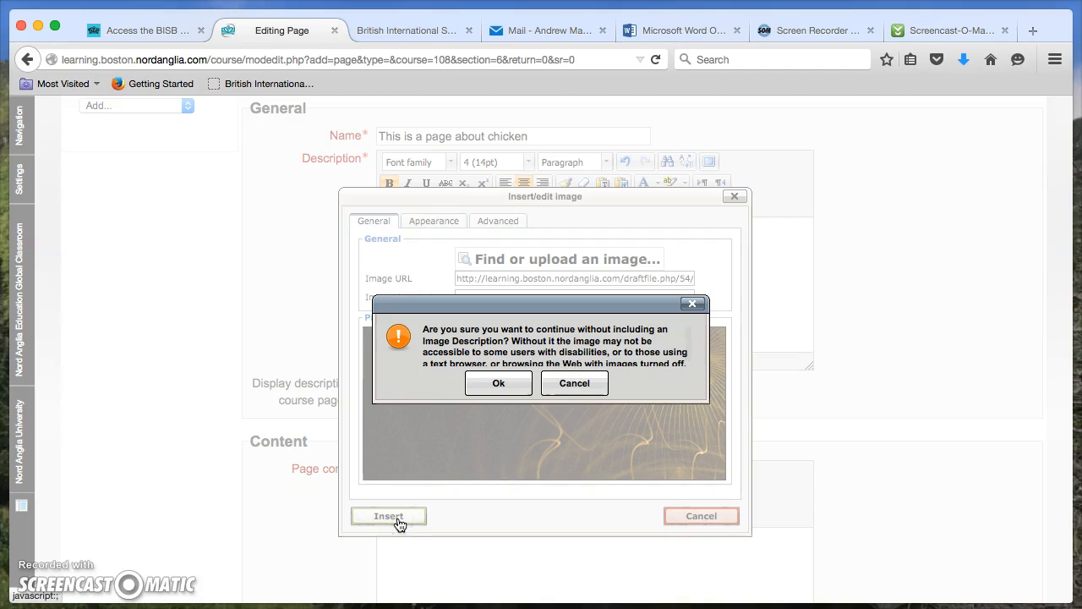
click(506, 386)
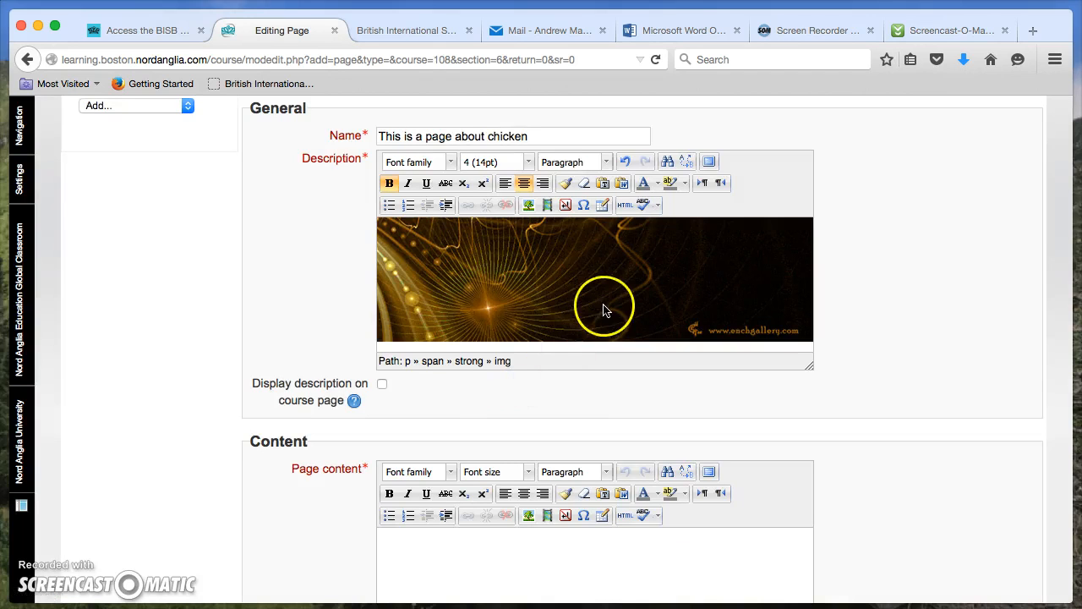
scroll(560, 322, up, 2)
scroll(561, 323, down, 2)
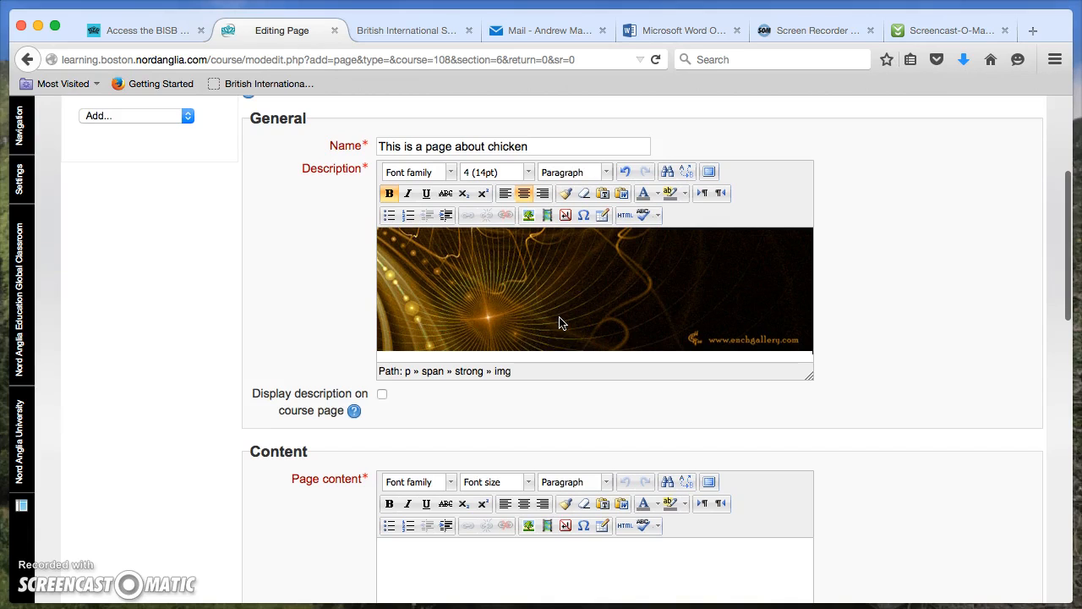
Step: Enter "blah blah blah" as the page content and enable displaying the page description
scroll(581, 337, down, 2)
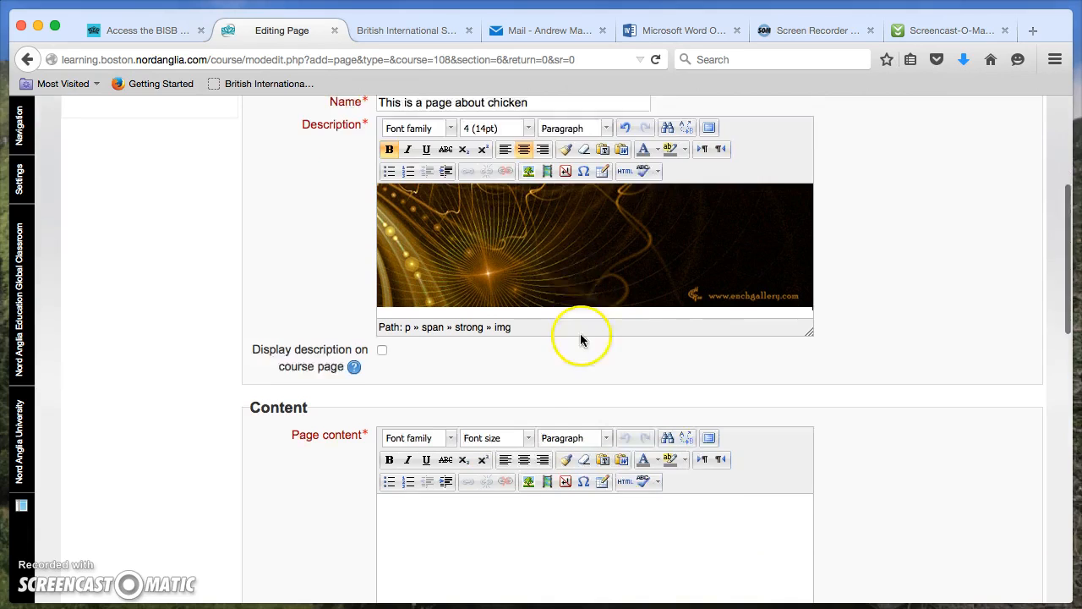
scroll(581, 339, down, 3)
click(400, 368)
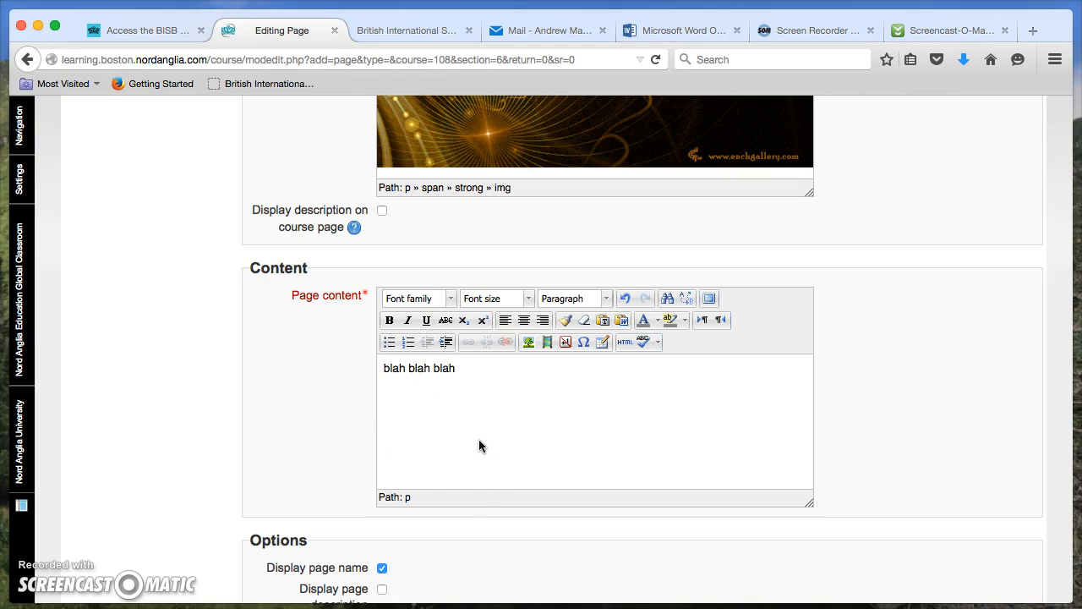
scroll(479, 444, down, 3)
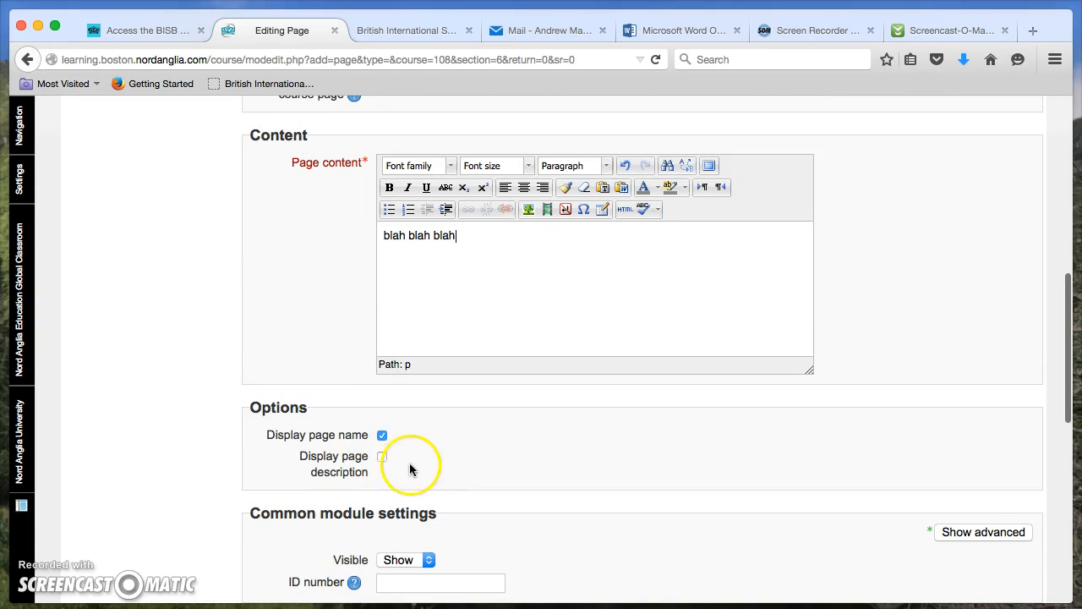
scroll(518, 454, down, 7)
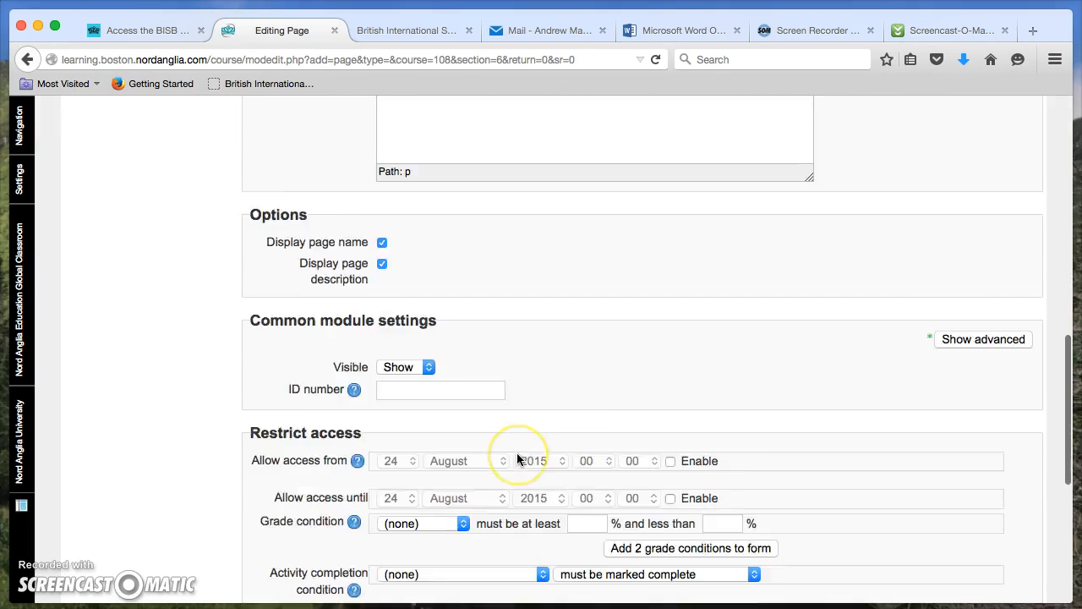
Step: Delete the oversized timemachine.jpg image from the description
scroll(517, 453, up, 12)
scroll(516, 454, up, 4)
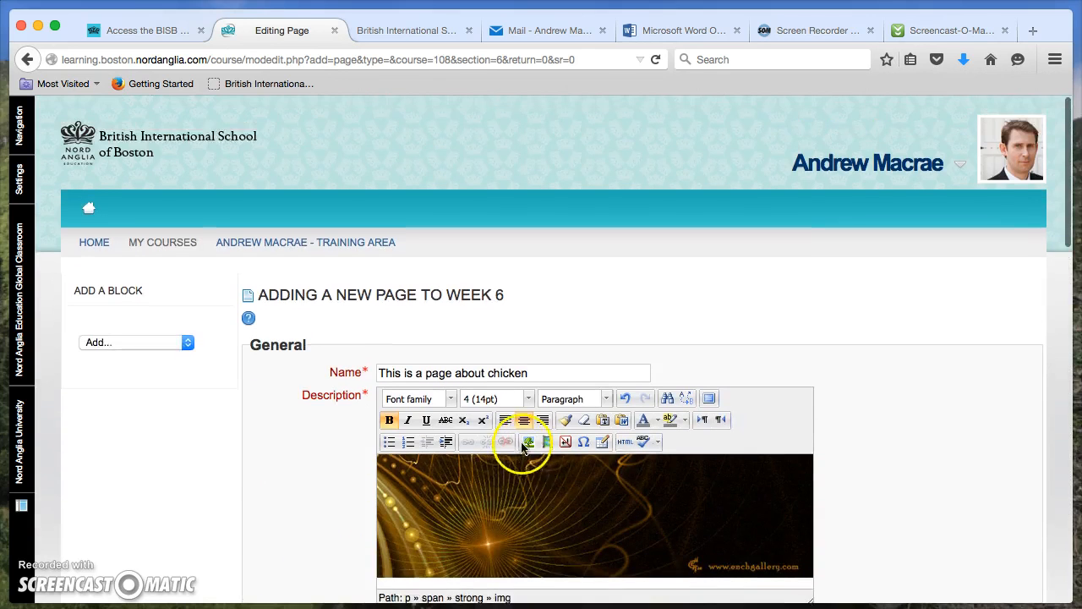
key(BackSpace)
Step: Choose the green Stationery-02-128 (11).png from the recent files as the image for the description
click(511, 443)
click(528, 391)
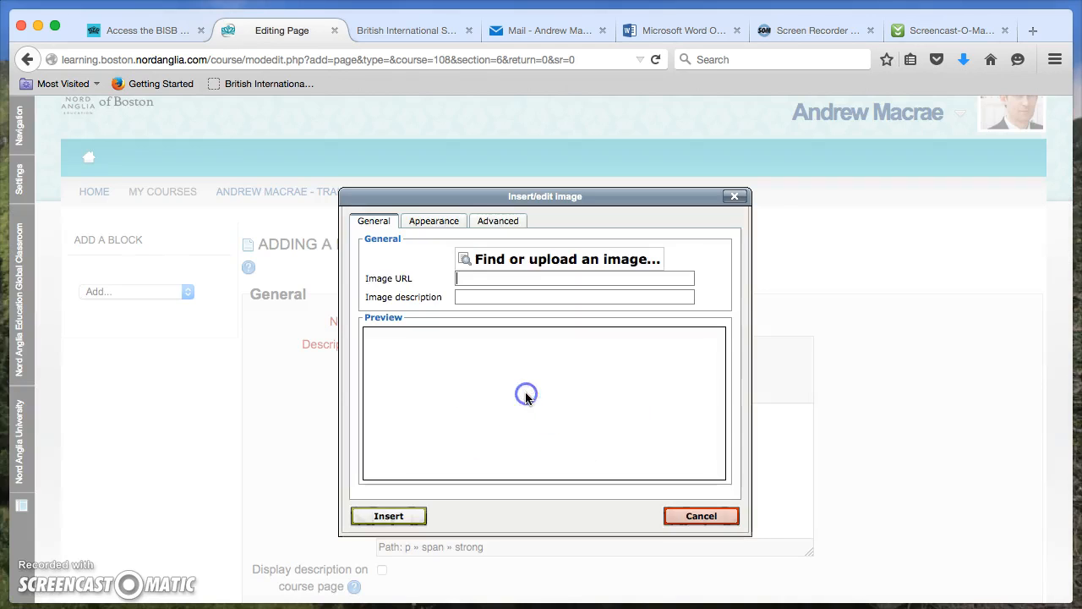
click(498, 265)
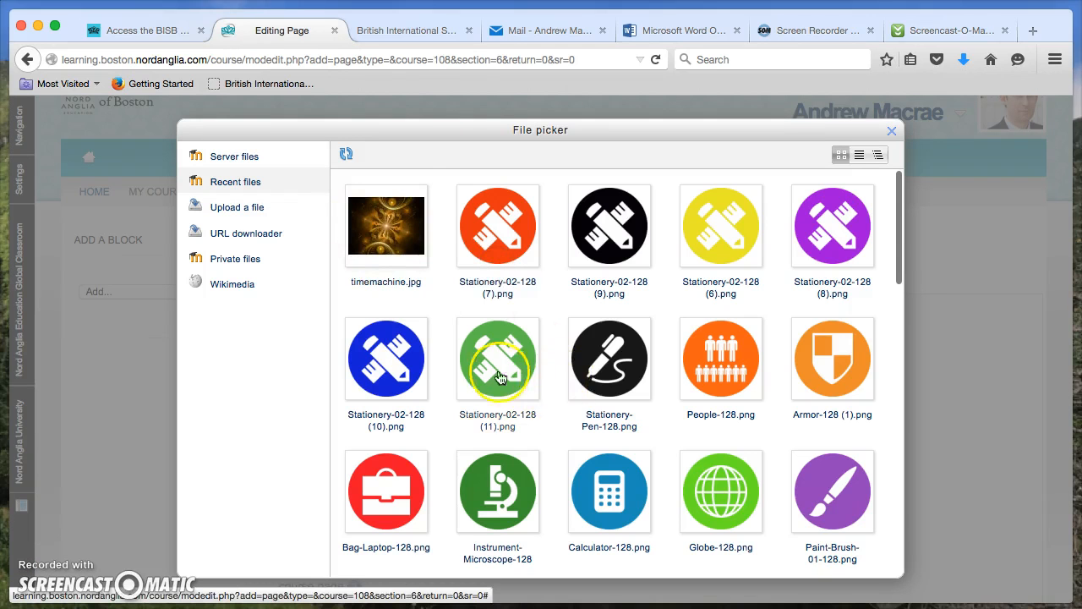
click(499, 378)
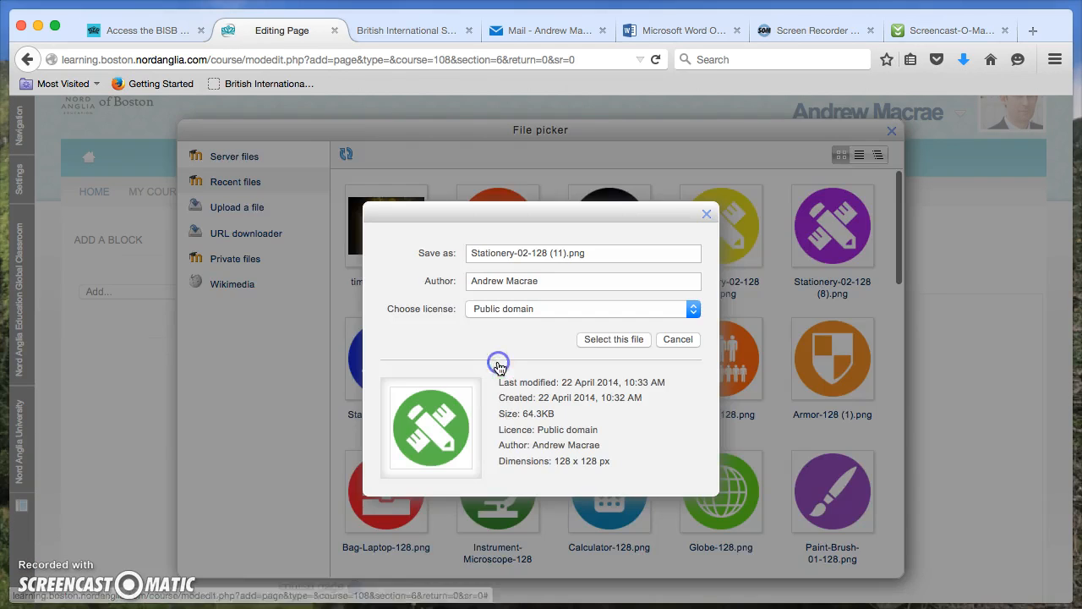
click(614, 342)
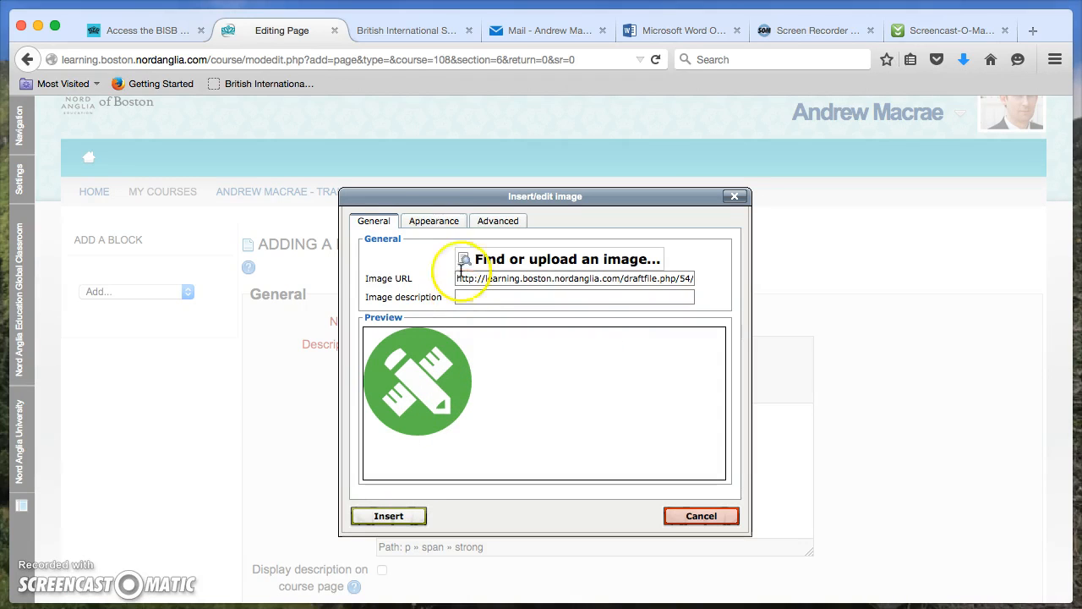
Step: Set the image's alignment to Middle and insert it into the description without an image description
click(437, 222)
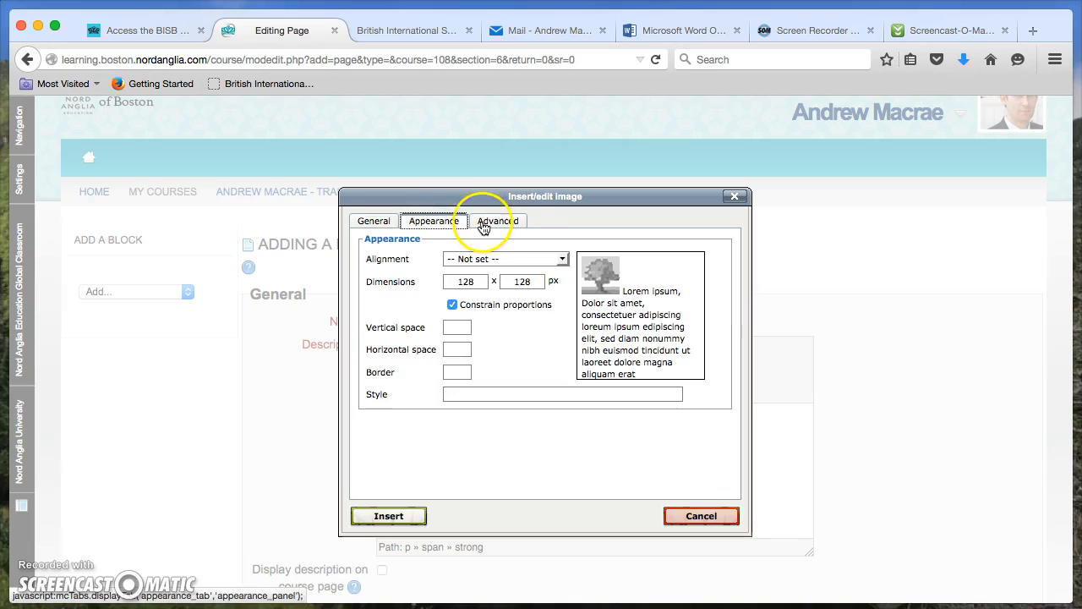
click(500, 255)
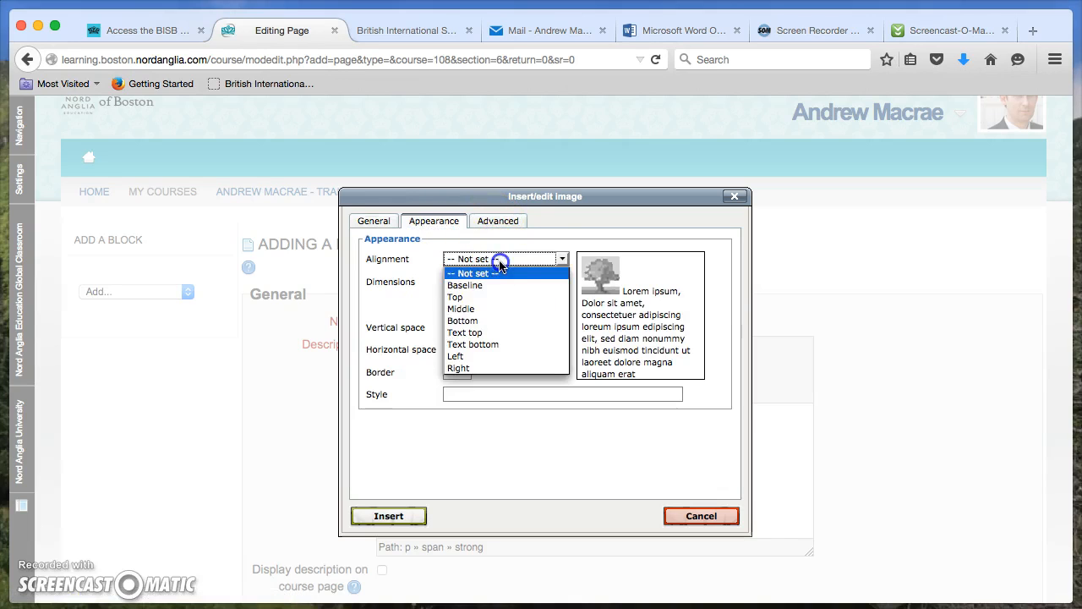
click(472, 309)
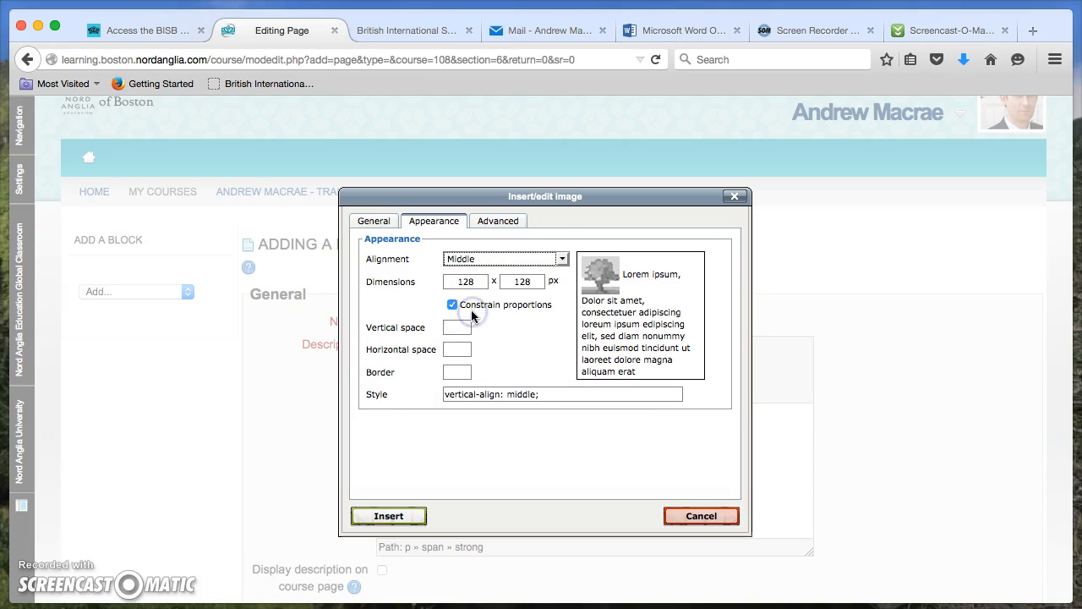
click(690, 522)
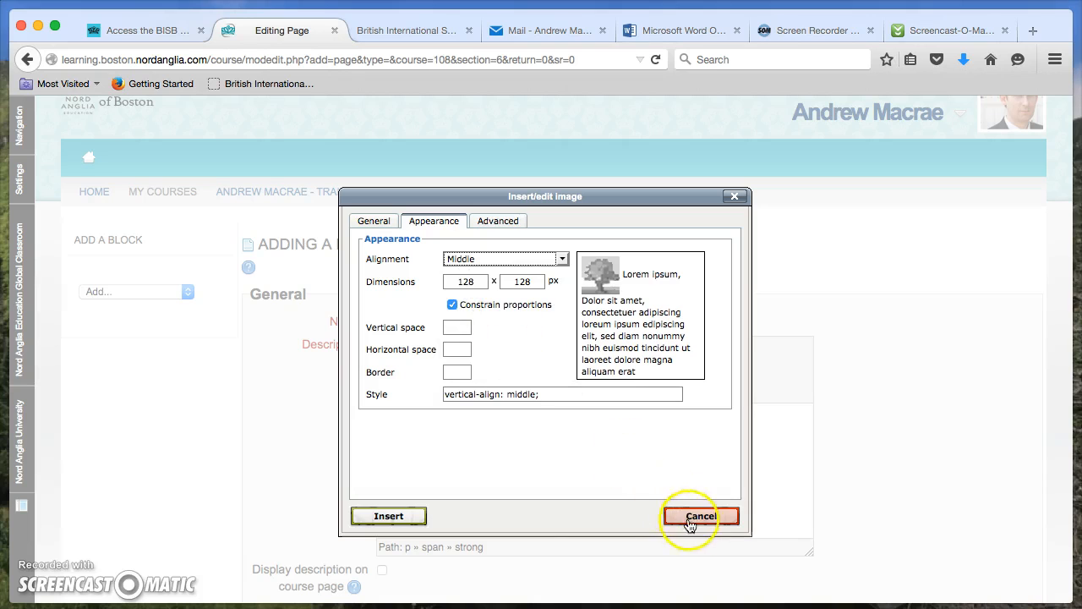
click(365, 514)
click(499, 382)
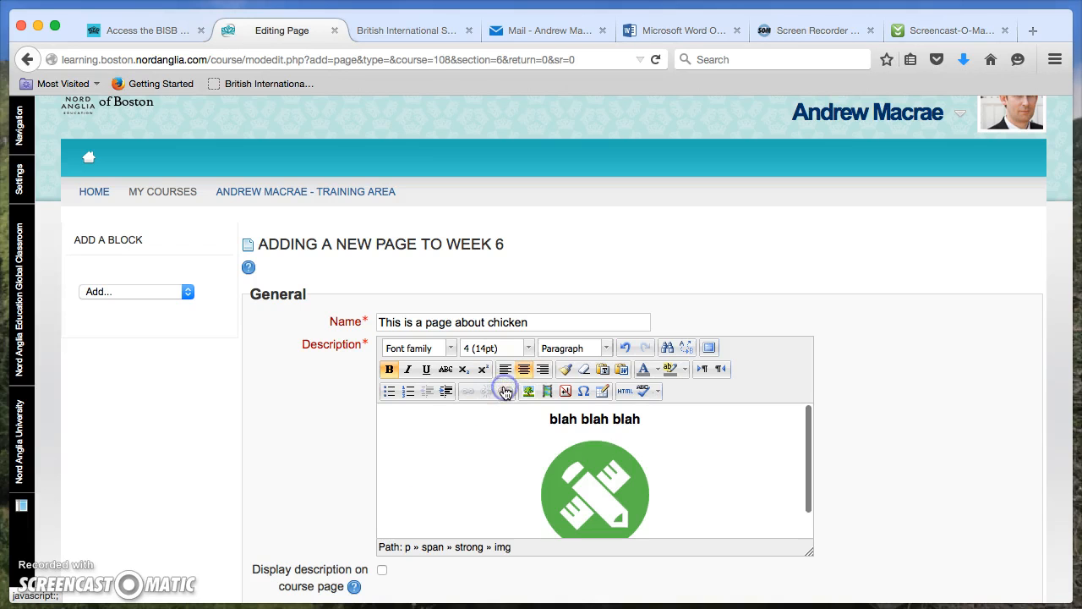
Step: Save the new chicken page with its remaining settings unchanged and return to the course
scroll(651, 415, down, 1)
scroll(866, 454, down, 2)
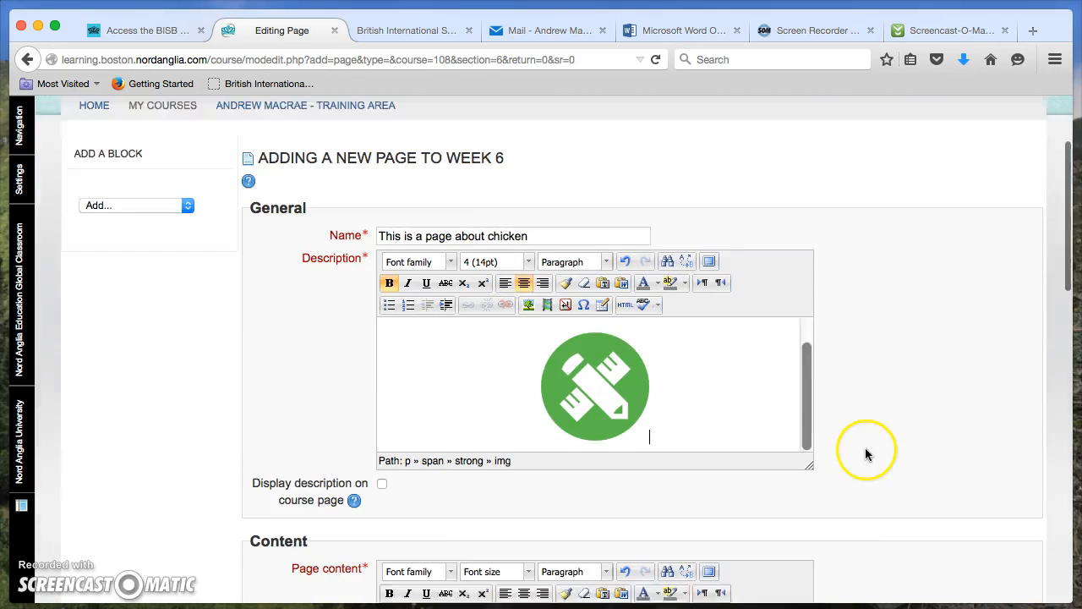
scroll(866, 454, down, 5)
scroll(460, 493, down, 1)
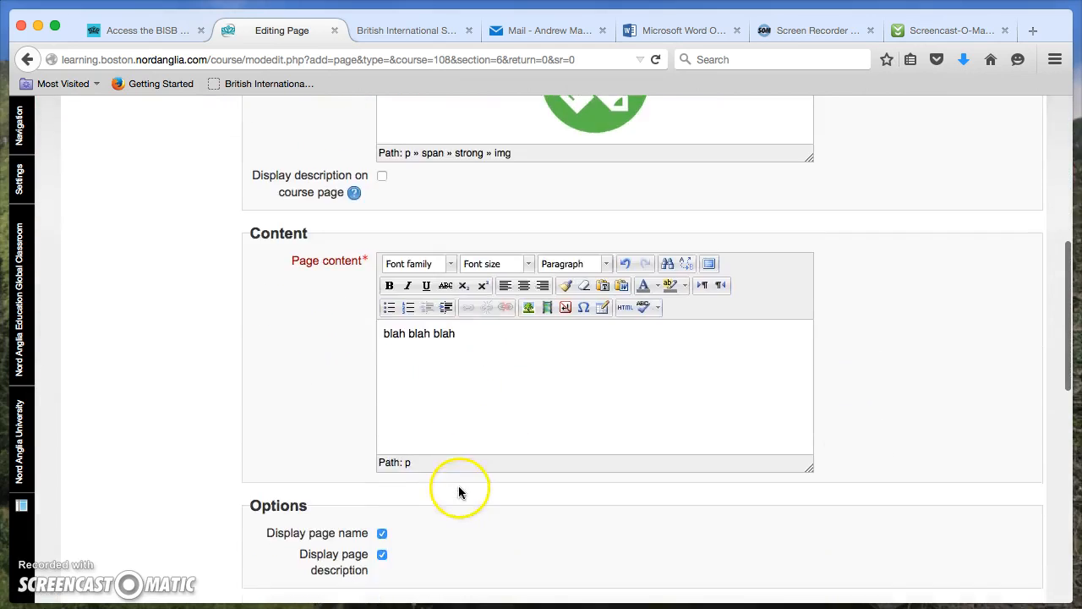
scroll(459, 493, down, 10)
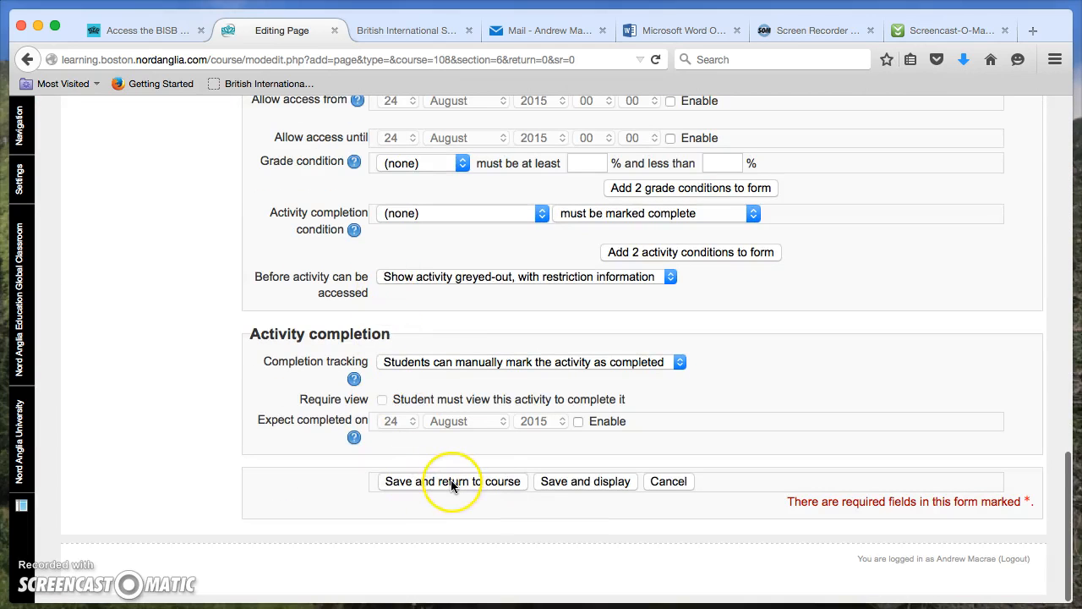
click(453, 482)
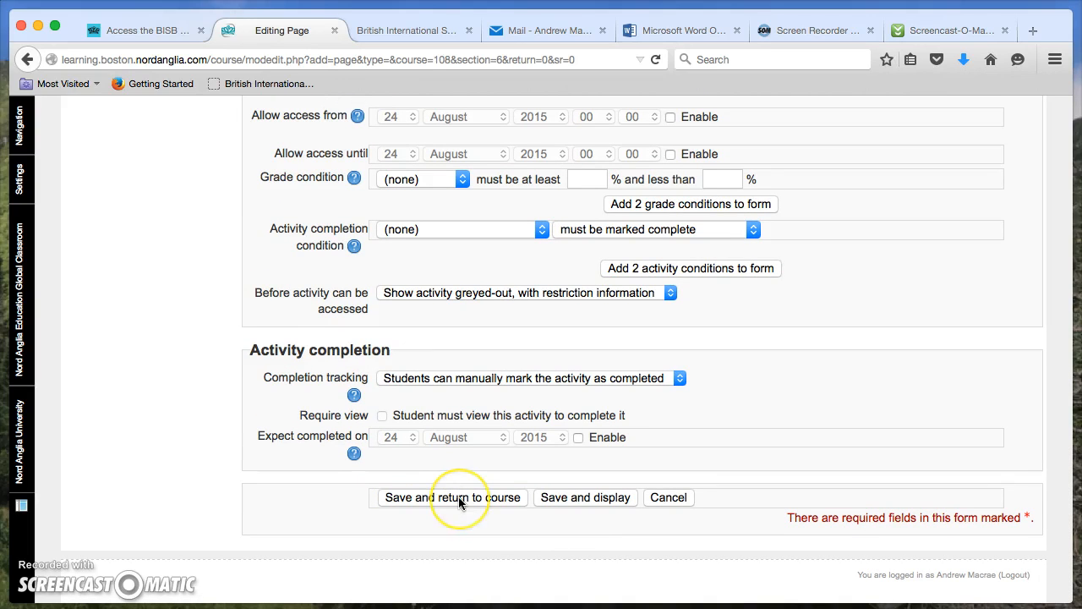
click(466, 499)
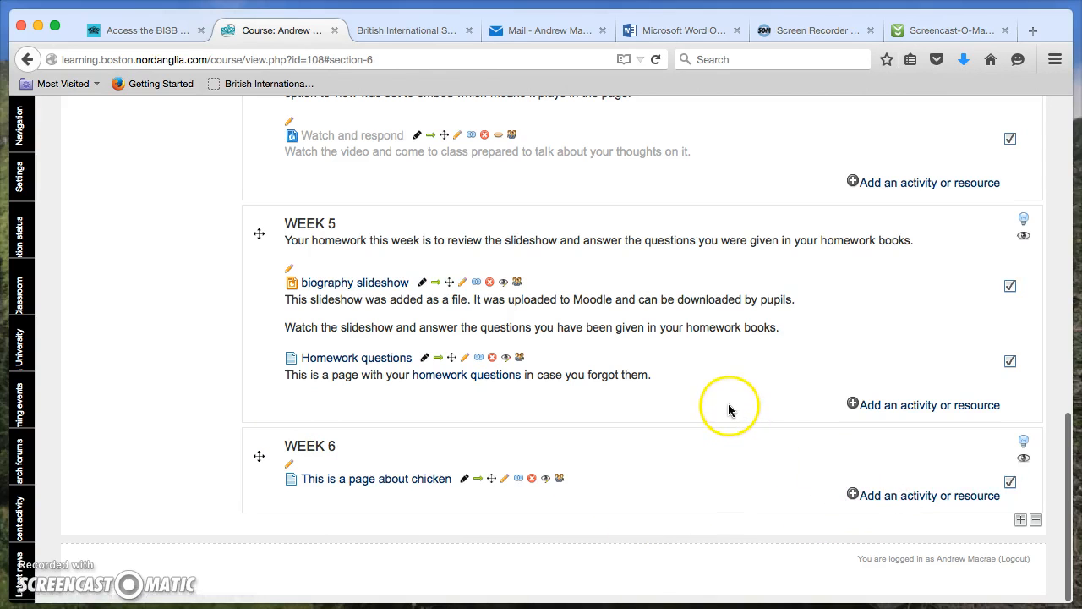
Step: Hide the Week 2, Week 5 and Week 6 topics from students
scroll(729, 409, up, 10)
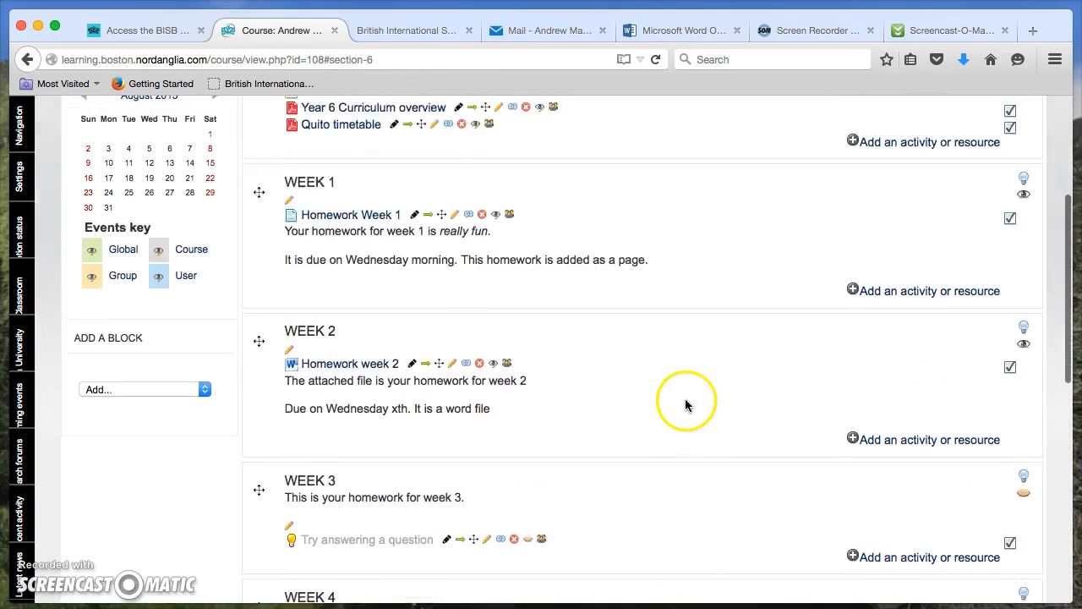
scroll(686, 405, up, 5)
scroll(930, 404, down, 3)
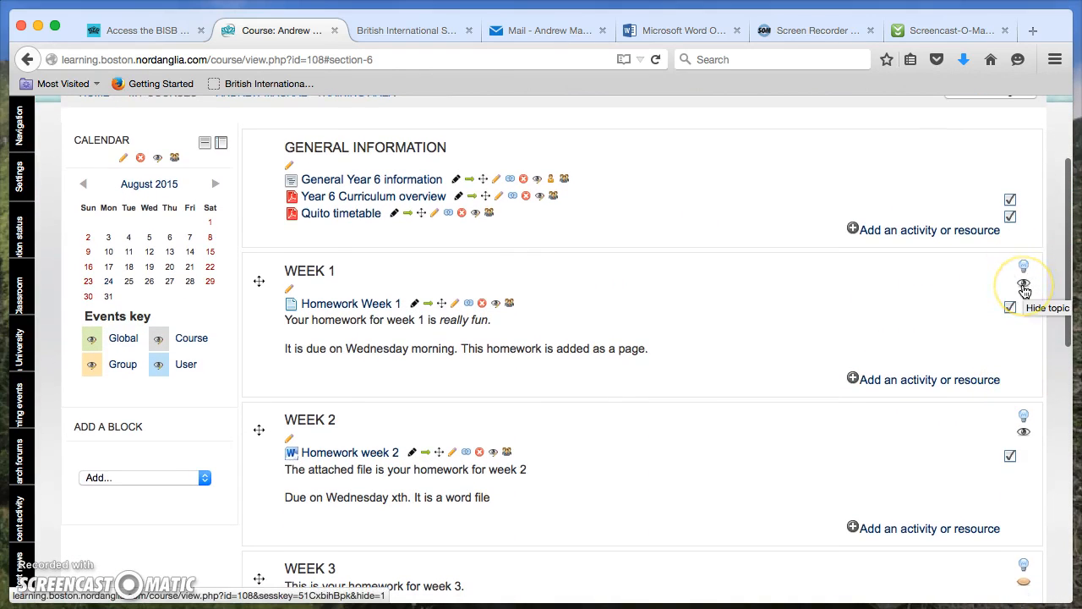
click(1019, 421)
click(1024, 434)
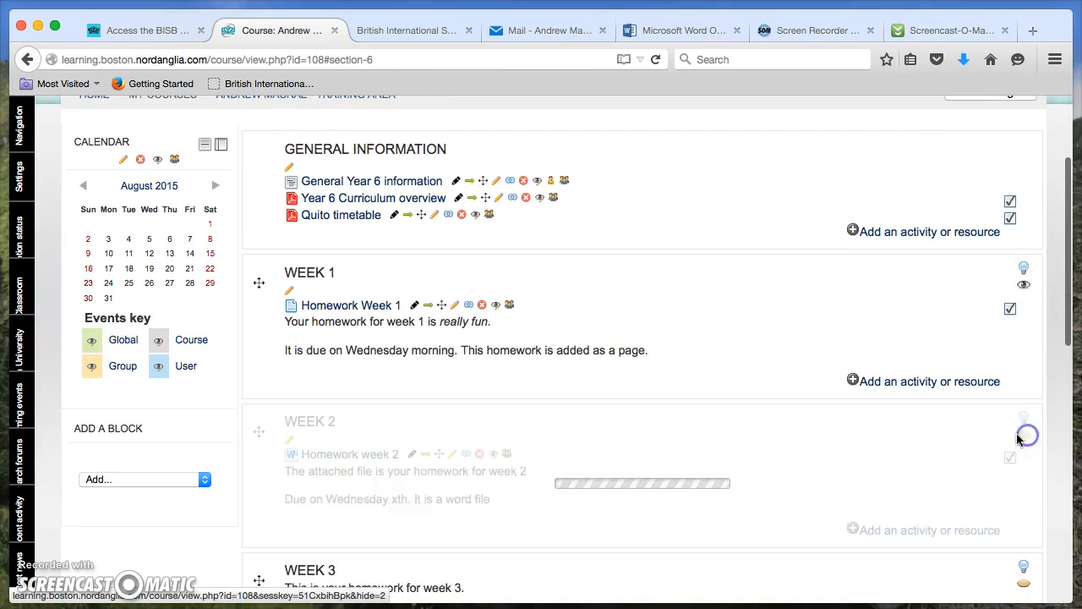
scroll(913, 430, down, 4)
scroll(851, 401, down, 5)
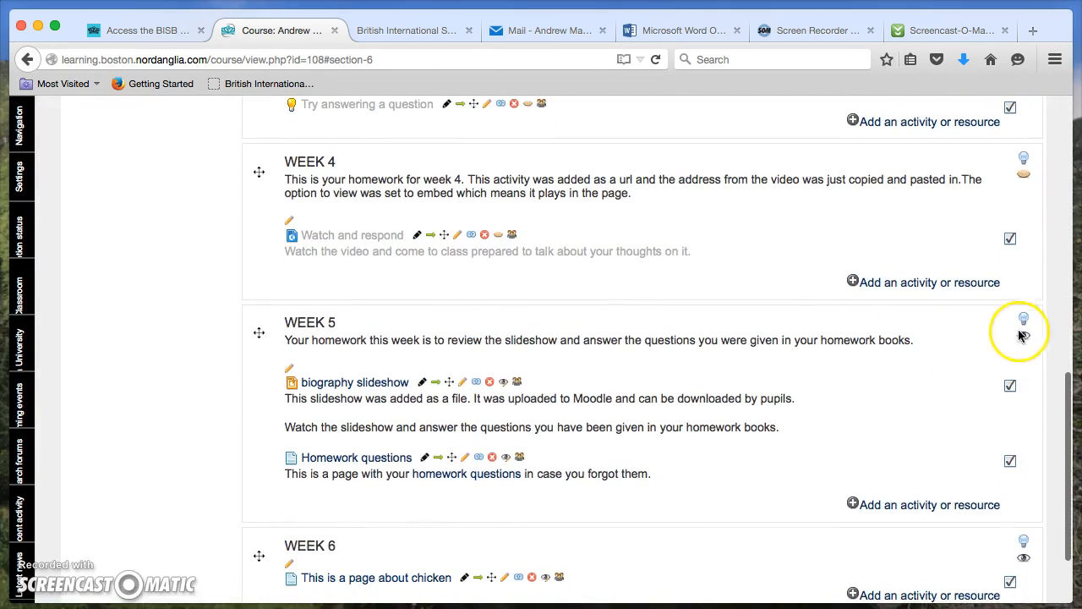
click(1024, 335)
scroll(913, 373, down, 3)
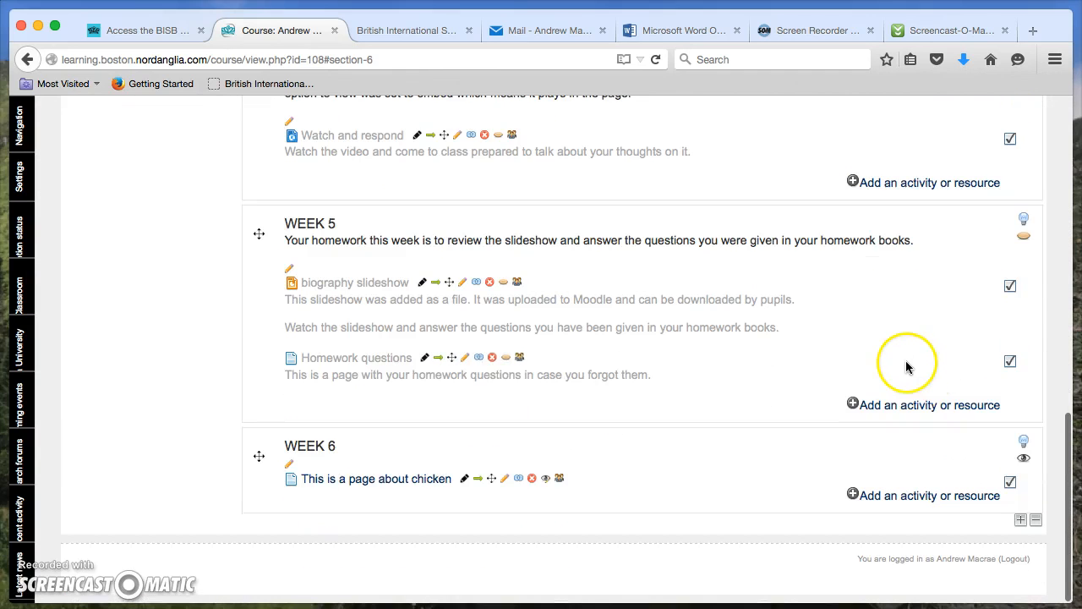
click(1024, 458)
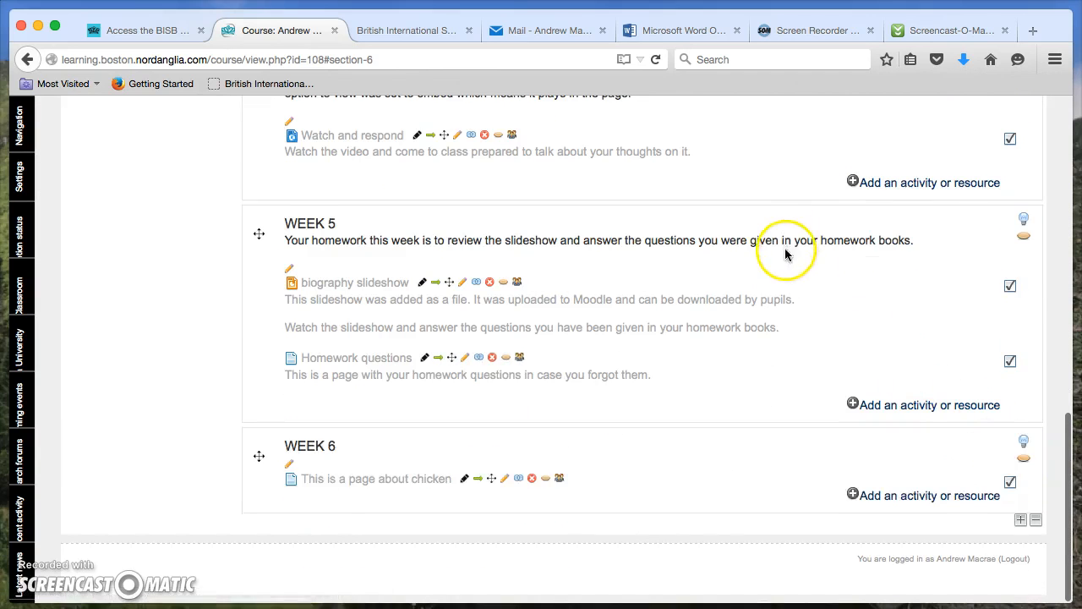
Step: Turn course editing off and review how the hidden weekly topics appear on the course page
scroll(786, 250, up, 10)
scroll(785, 256, up, 1)
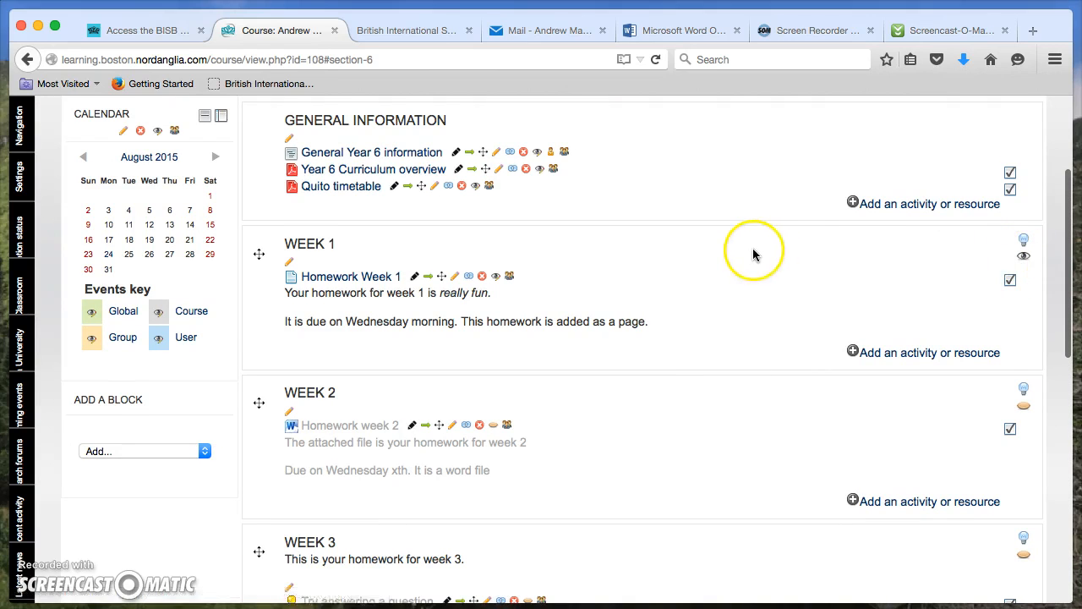
scroll(761, 254, up, 4)
click(958, 223)
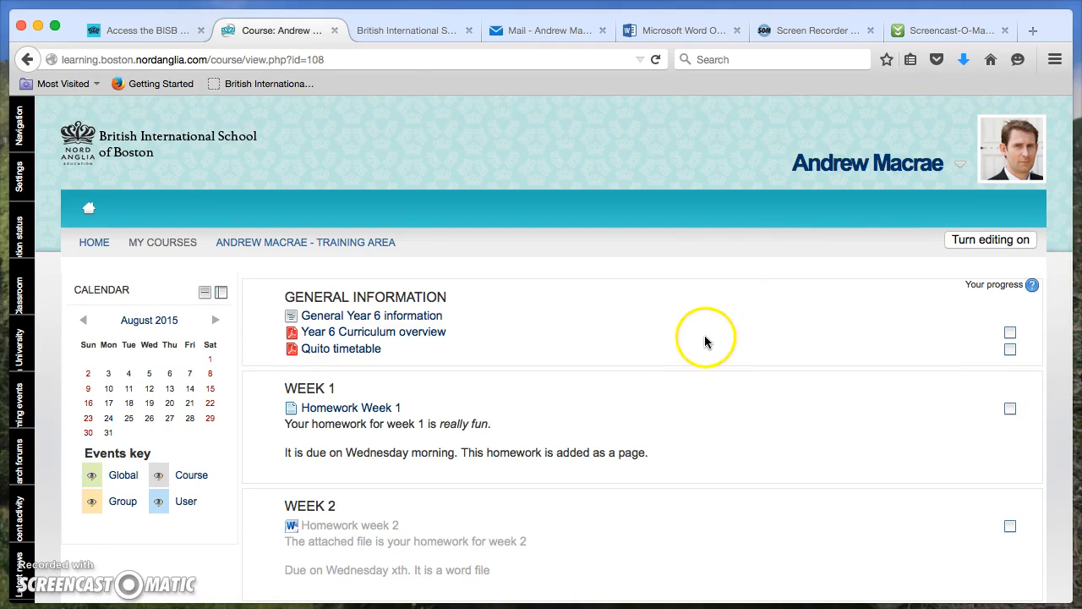
scroll(701, 338, down, 3)
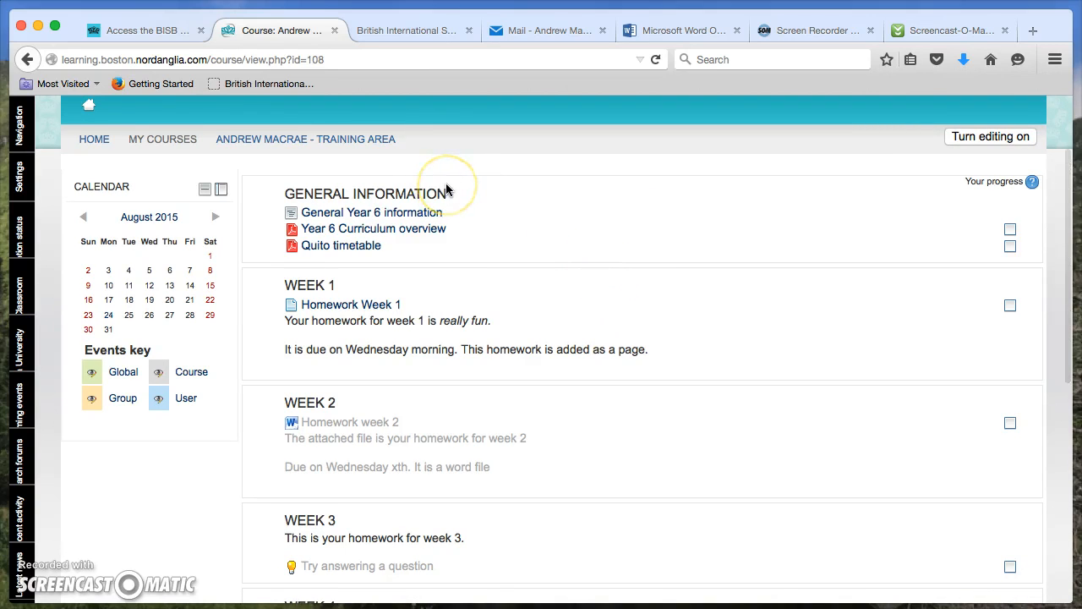
scroll(648, 364, down, 5)
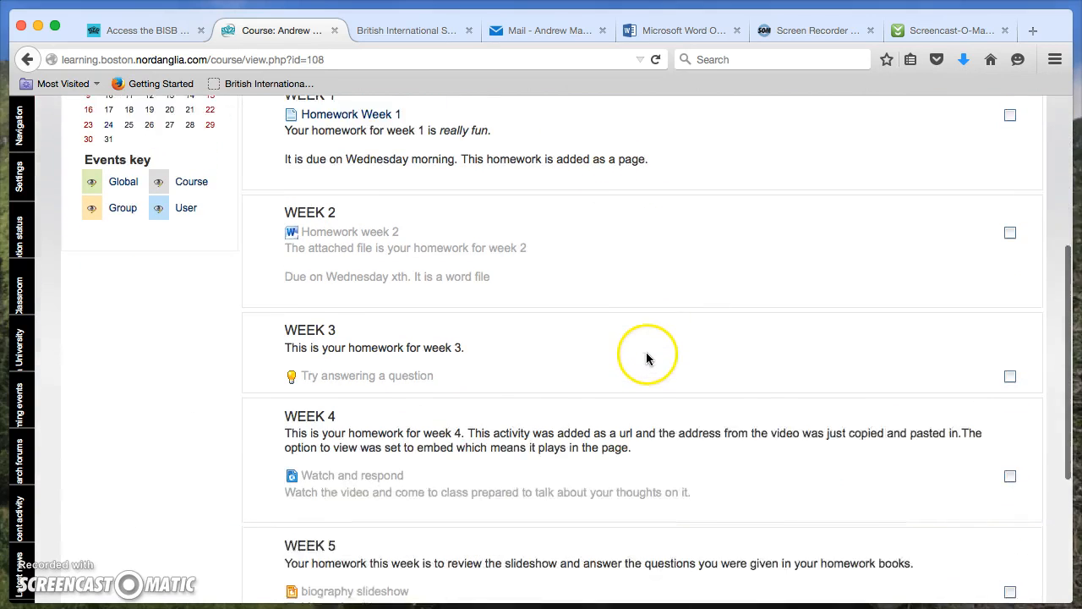
scroll(648, 355, up, 3)
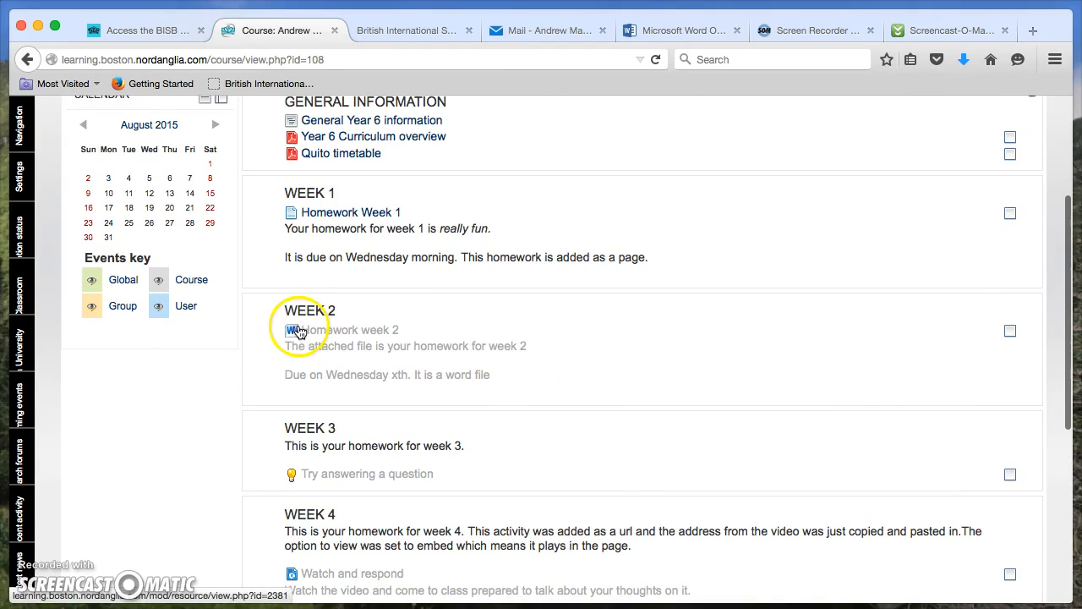